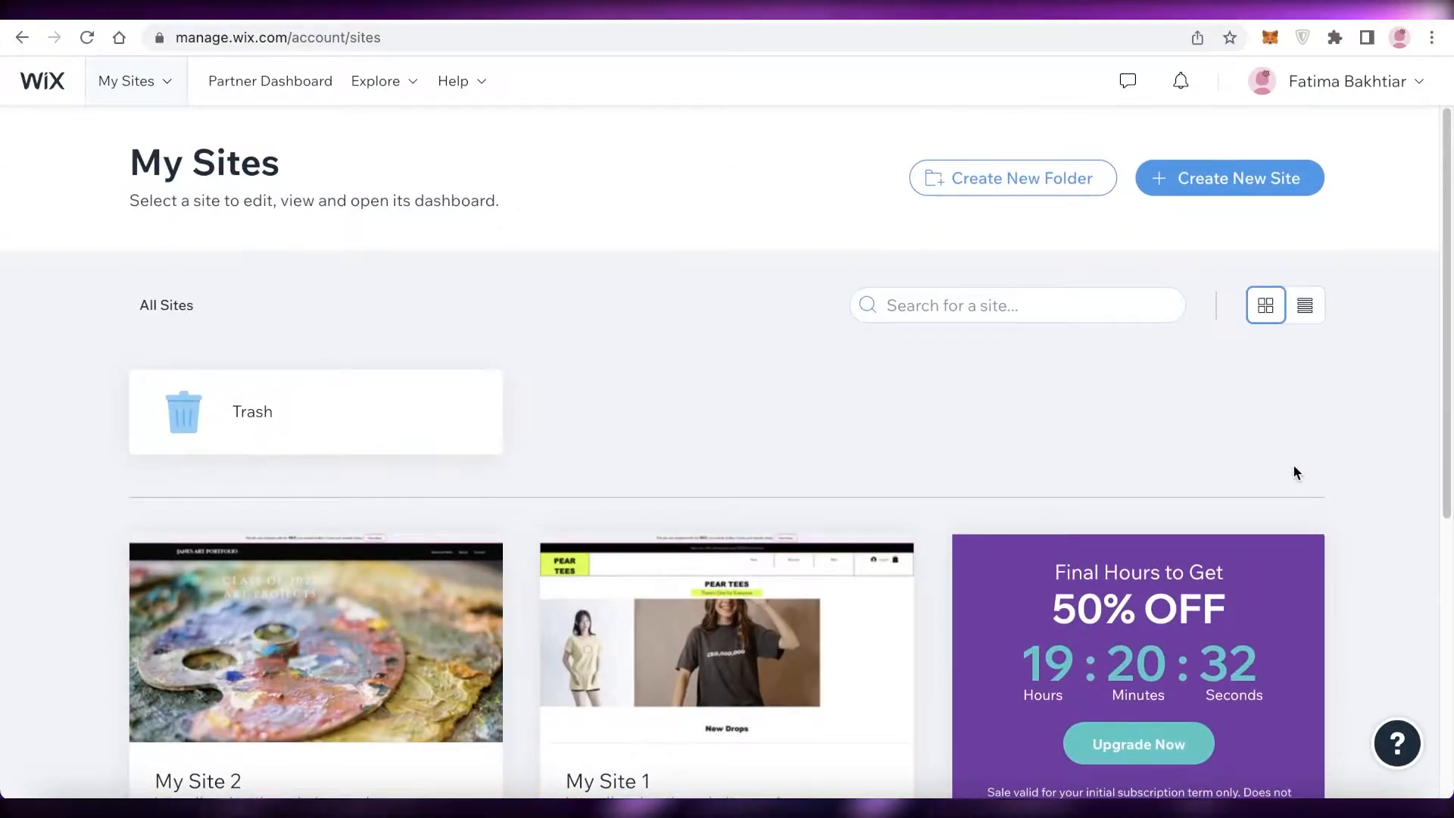
Reload the My Sites overview and look through the existing sites.
click(33, 89)
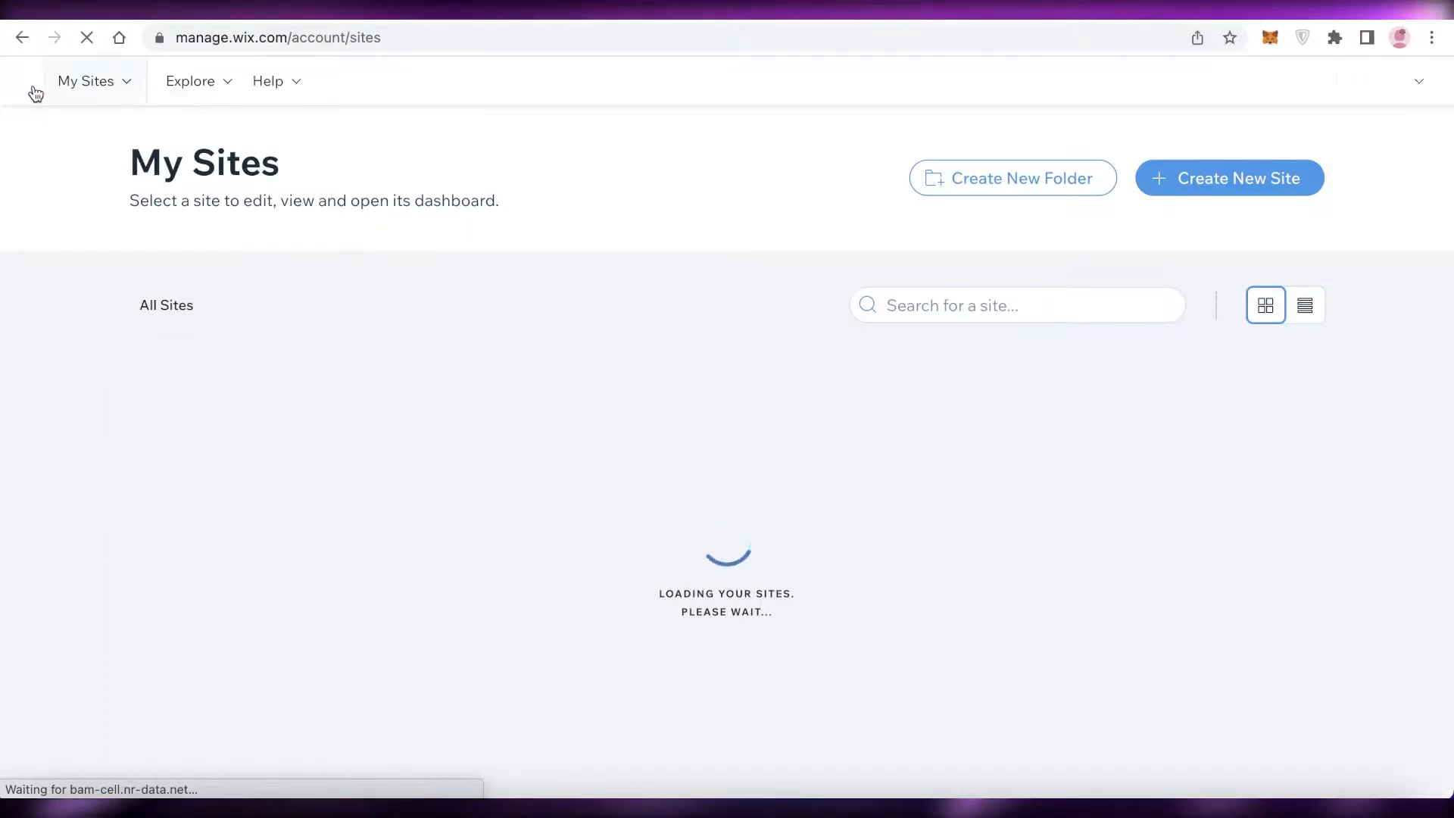
scroll(509, 342, down, 6)
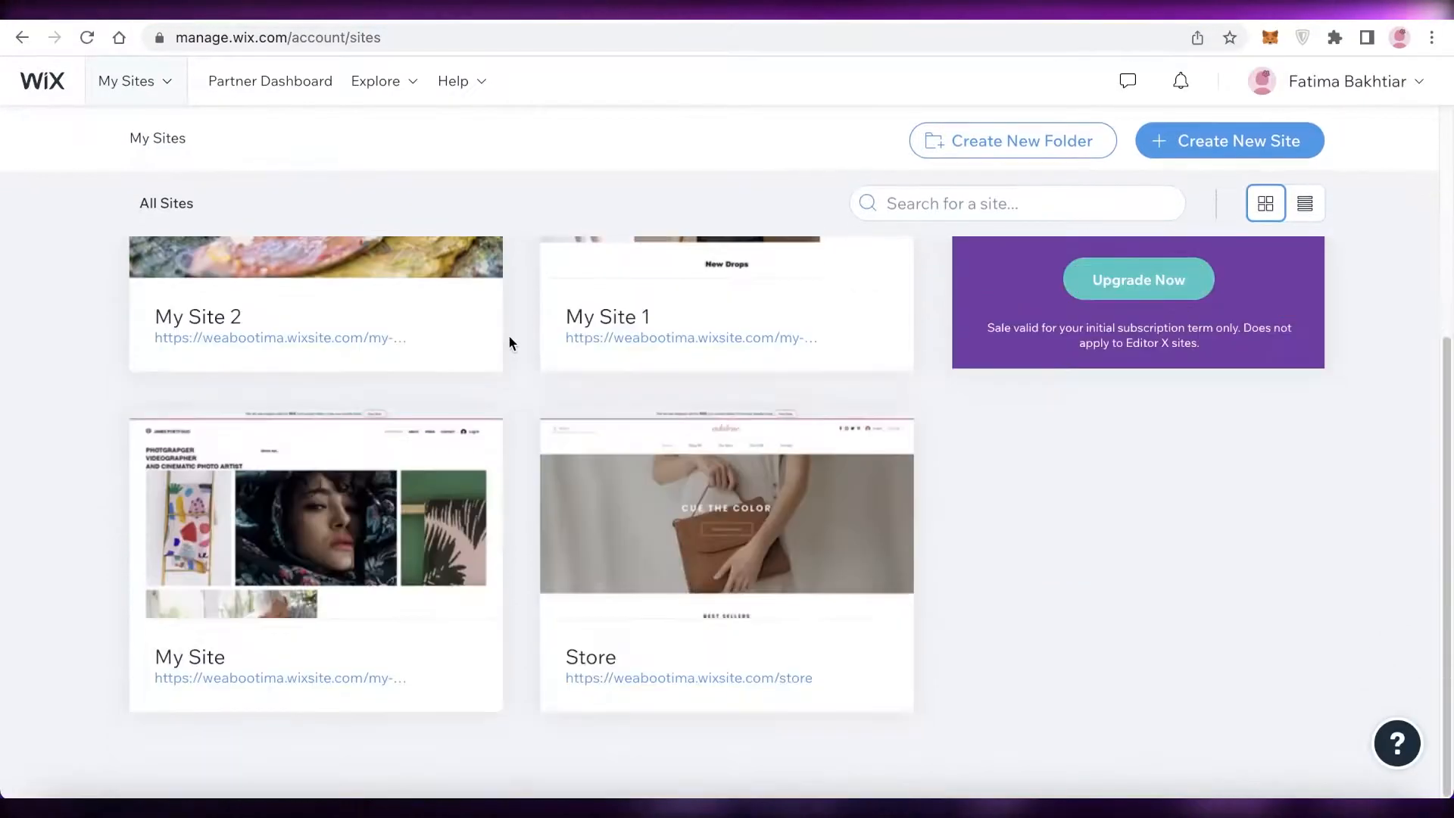
scroll(498, 347, up, 6)
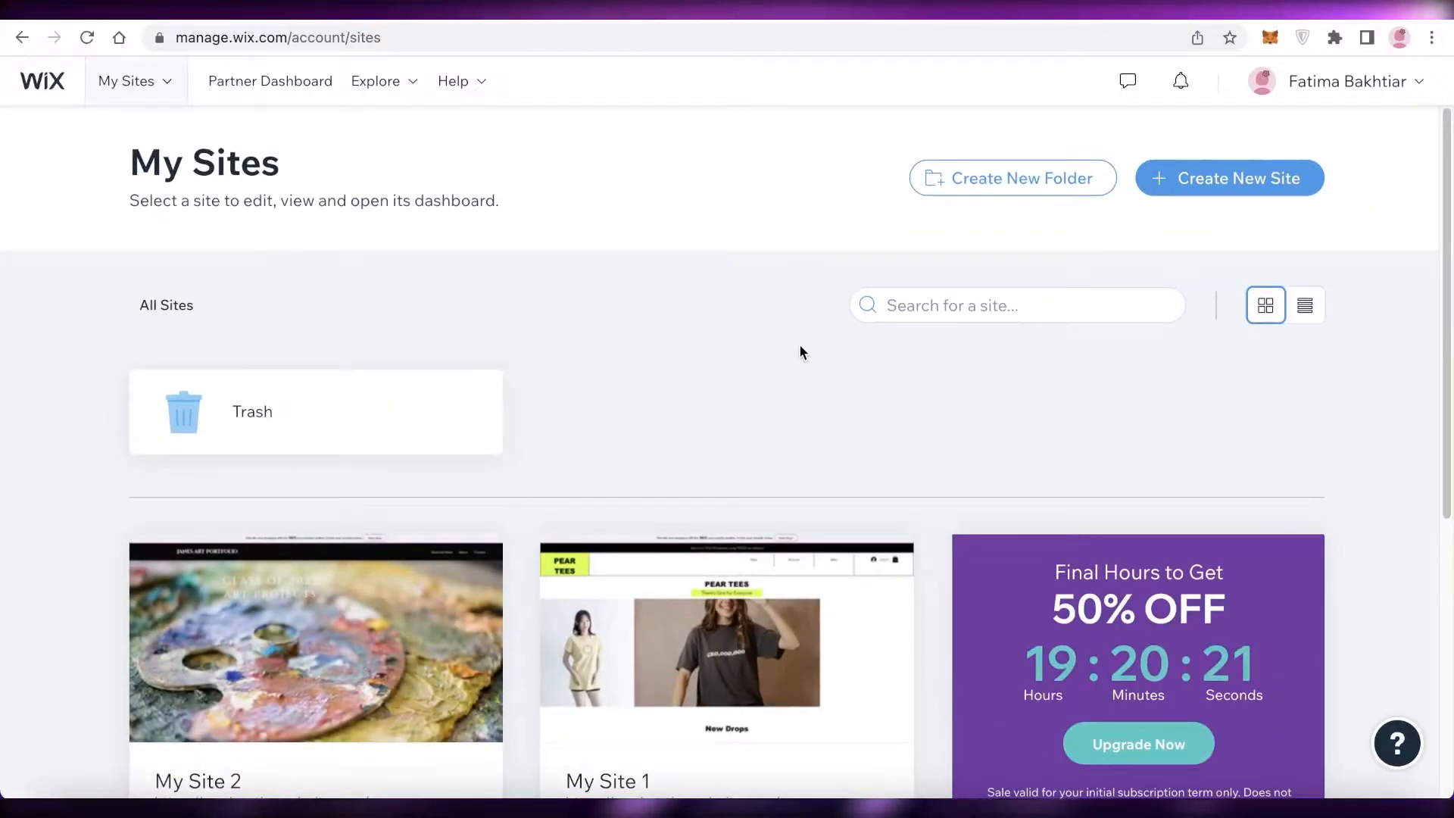
Open the published website of My Site 1 and look through its home page.
scroll(803, 356, down, 3)
click(706, 449)
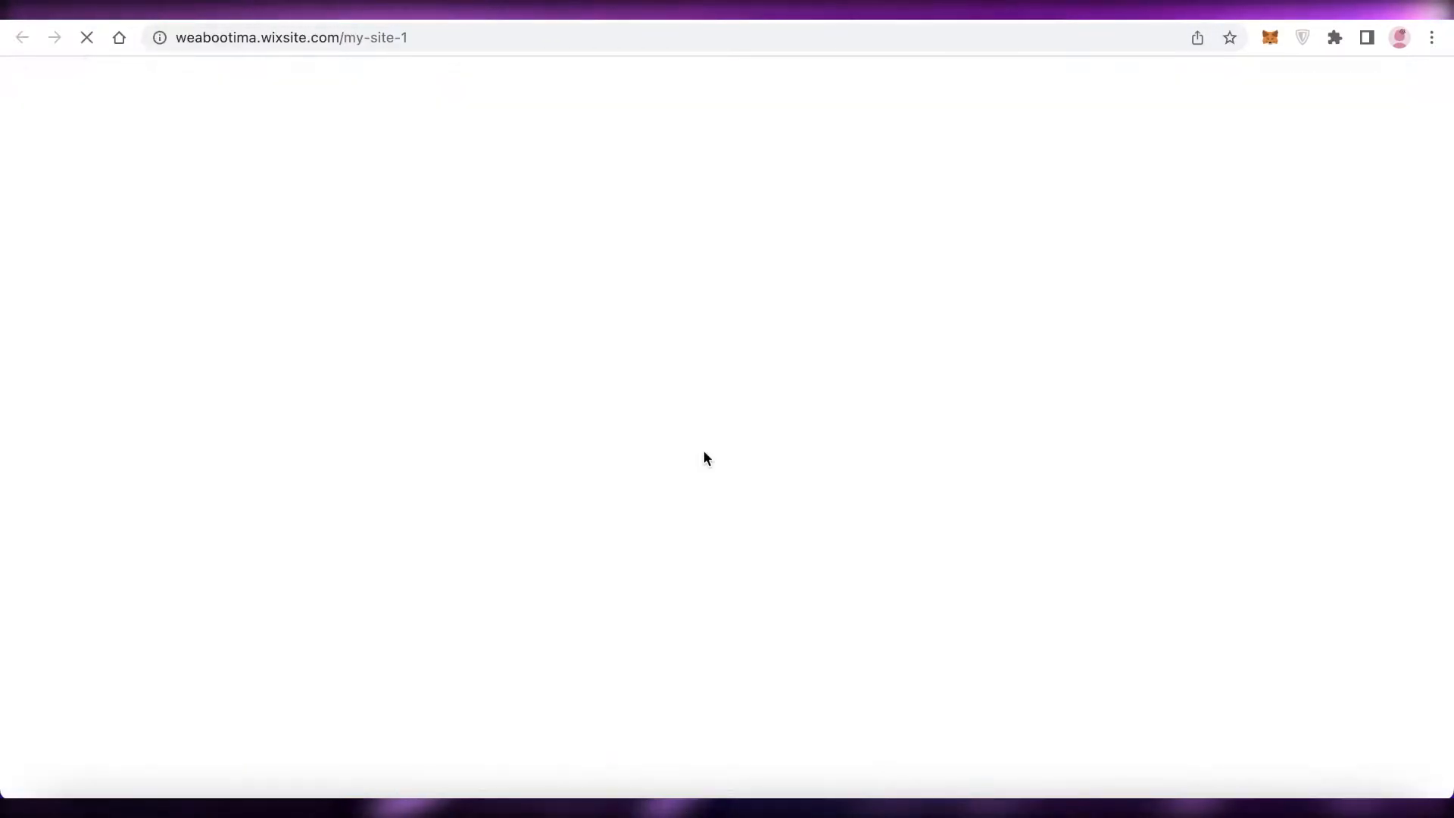
click(737, 17)
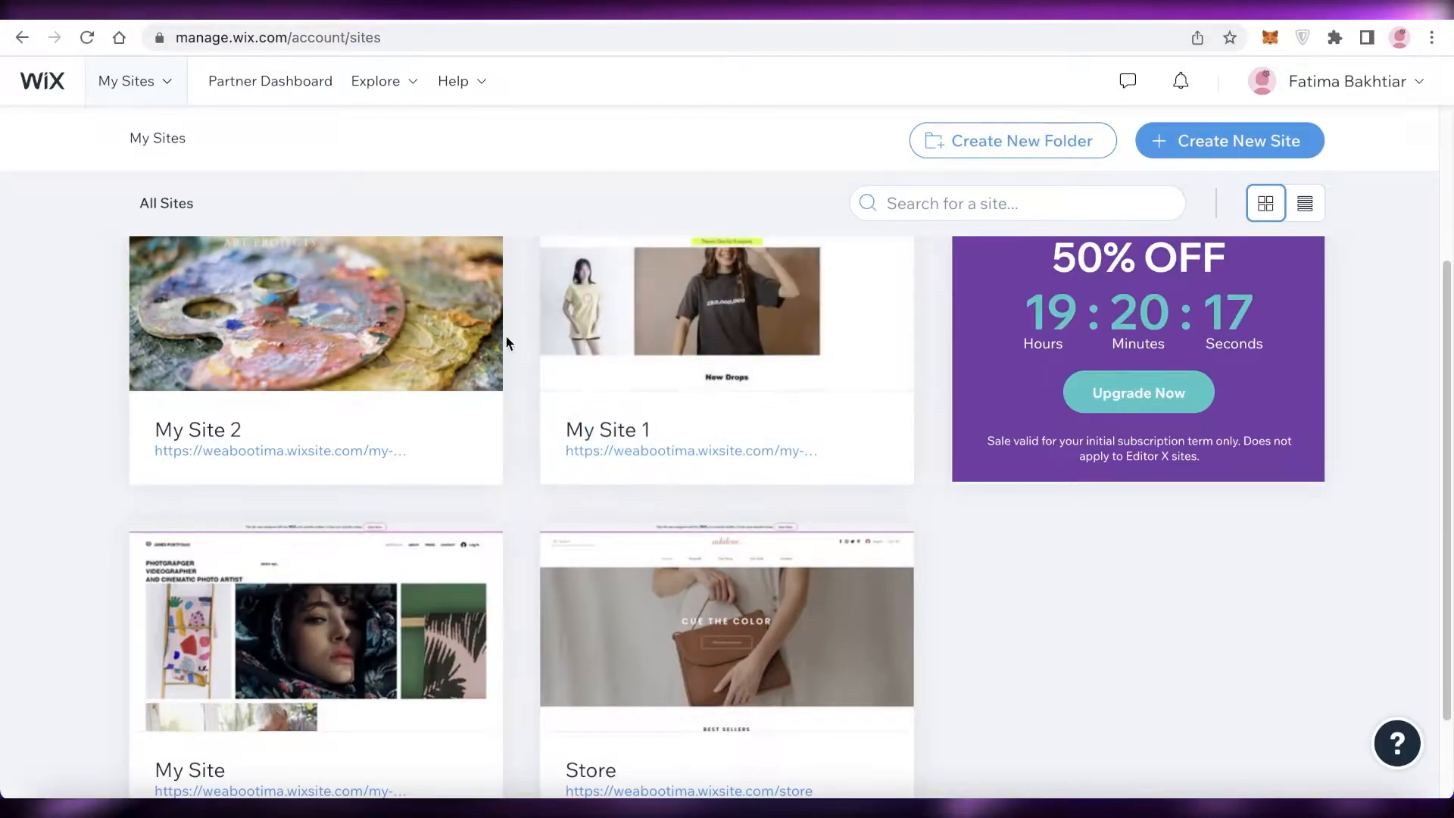
scroll(394, 457, down, 2)
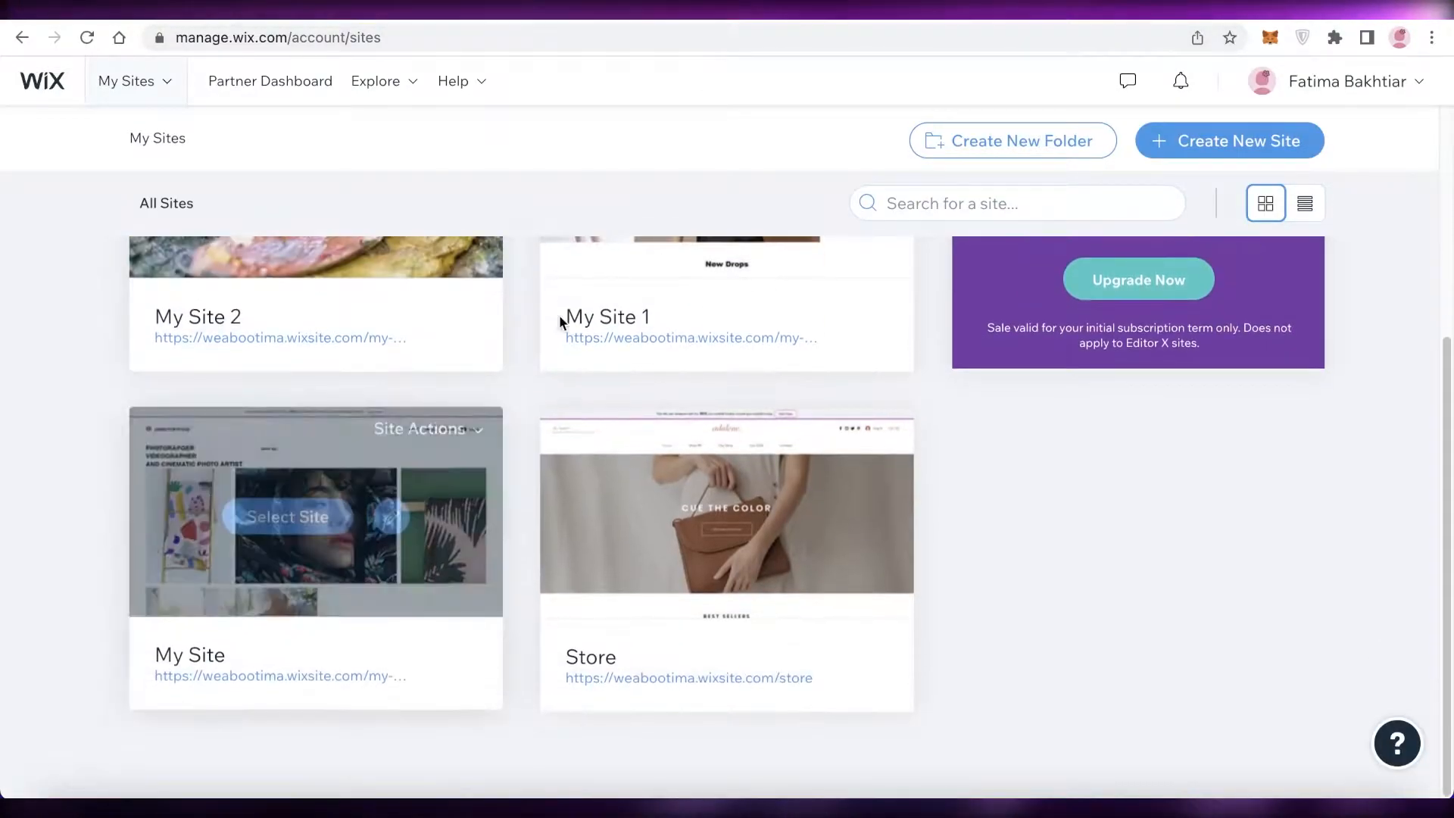
click(932, 15)
scroll(1018, 264, down, 5)
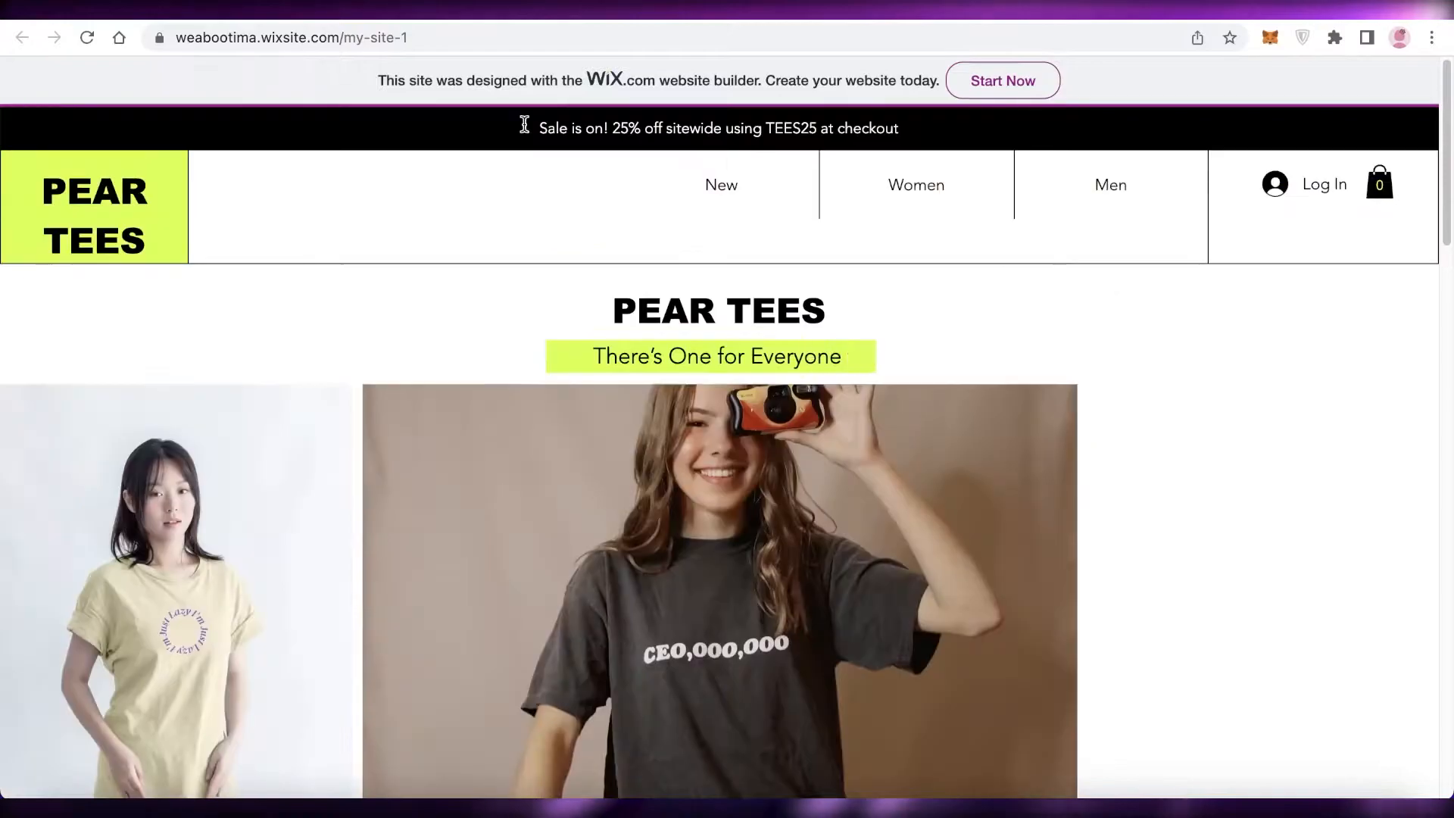
scroll(987, 205, down, 10)
scroll(791, 189, up, 3)
scroll(791, 189, up, 1)
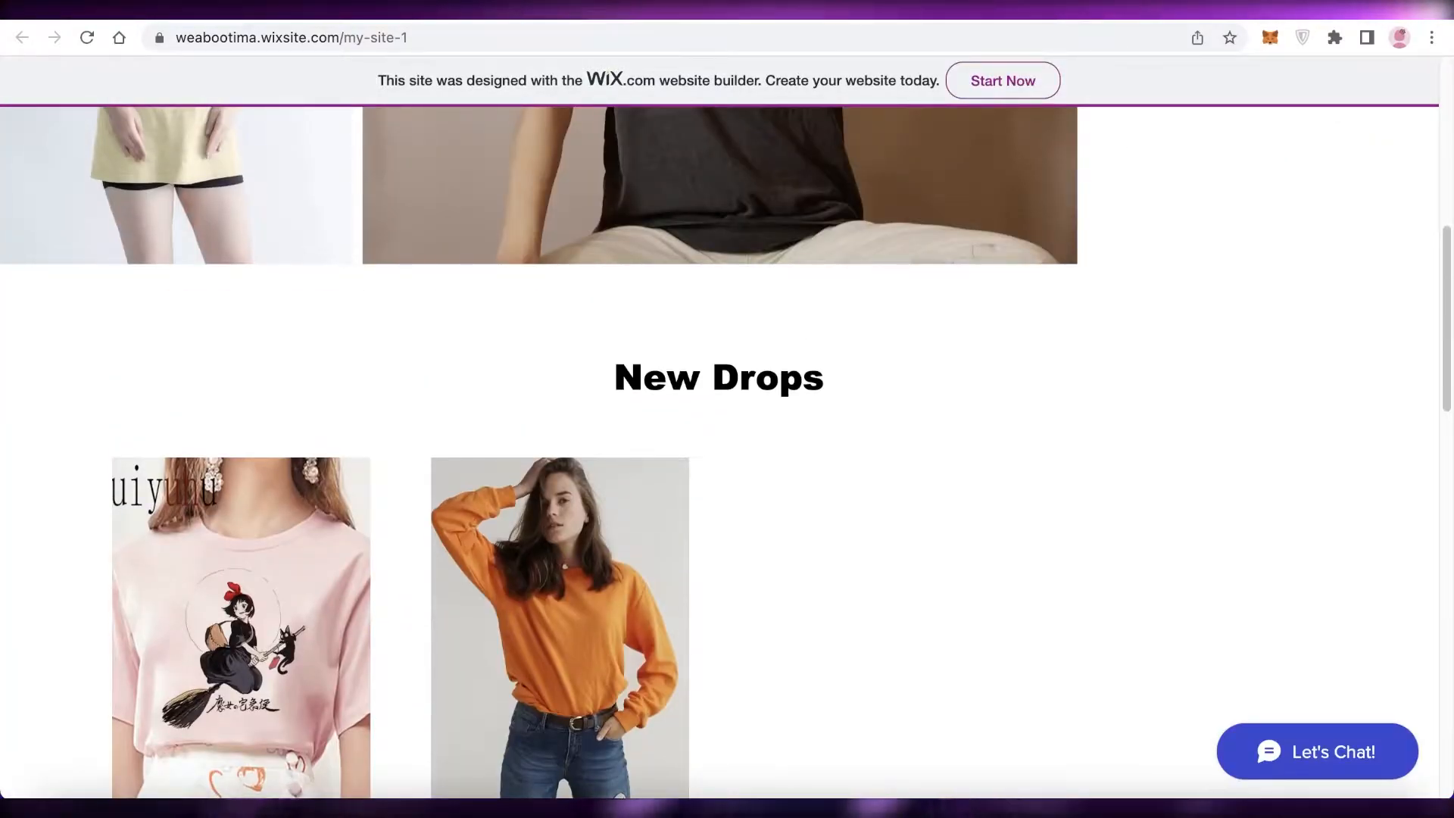
Open the published Store website, look through its home page and return to the sites overview.
click(788, 11)
click(649, 667)
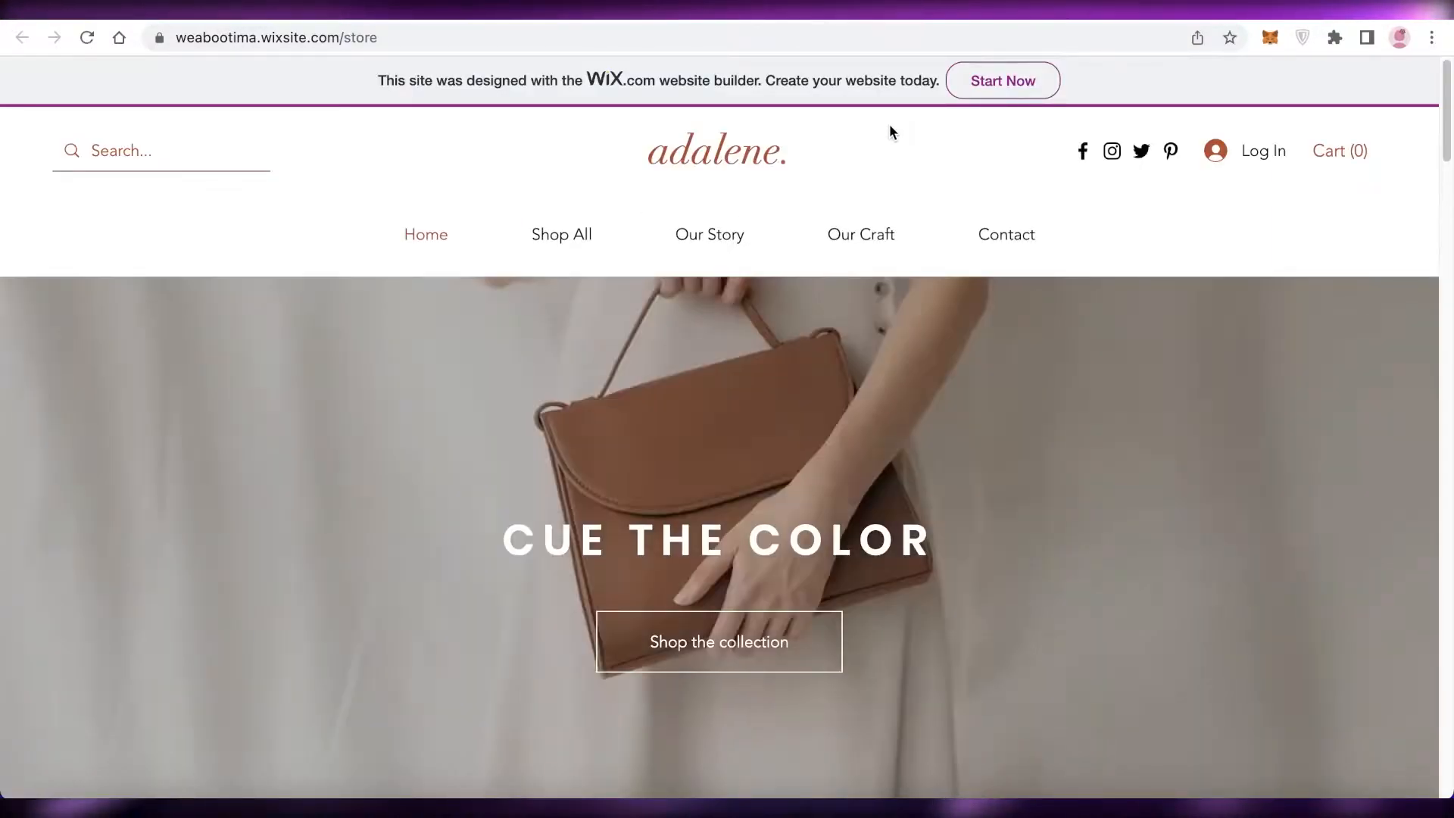
scroll(975, 233, down, 5)
scroll(983, 247, down, 10)
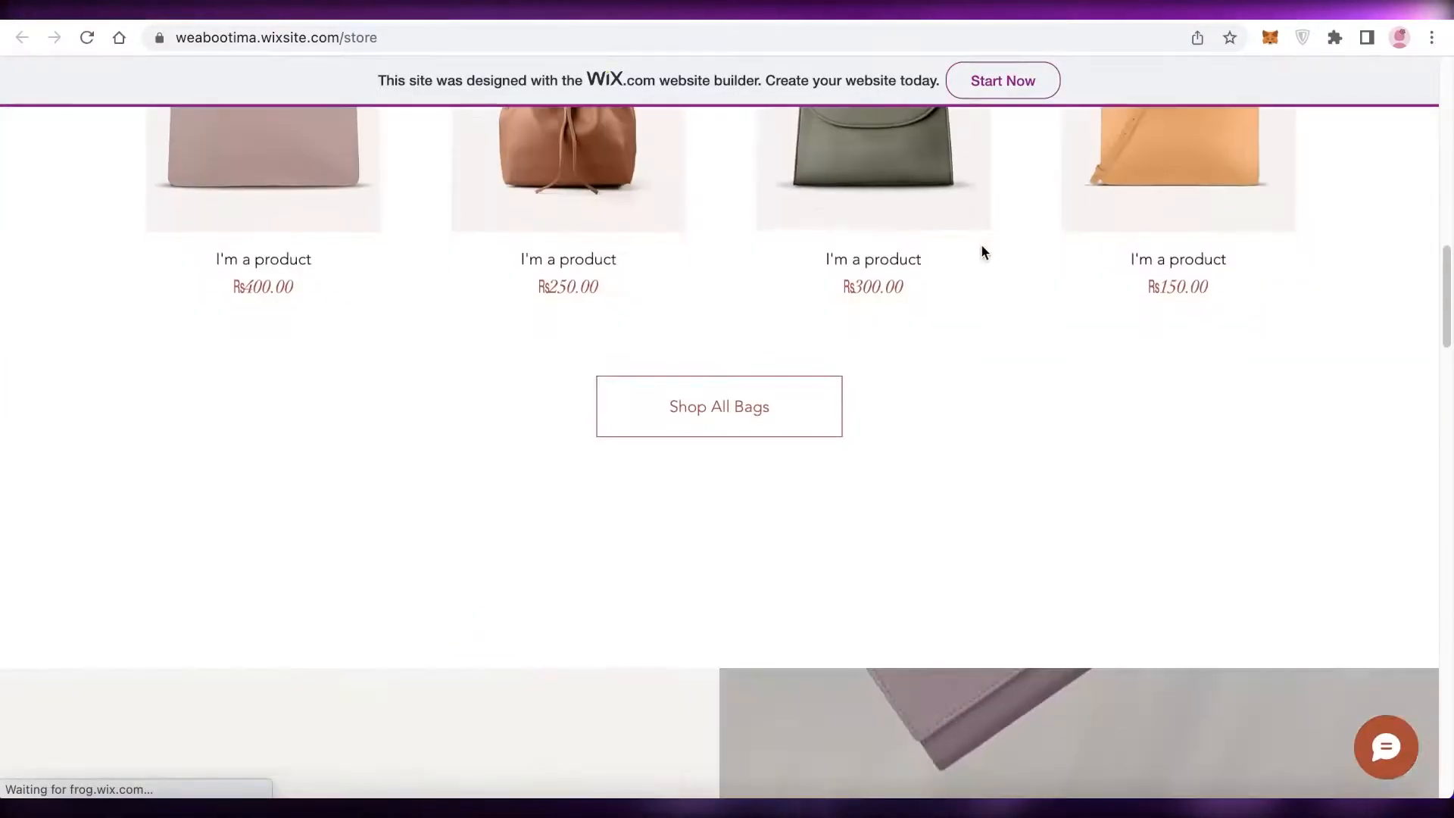
click(755, 11)
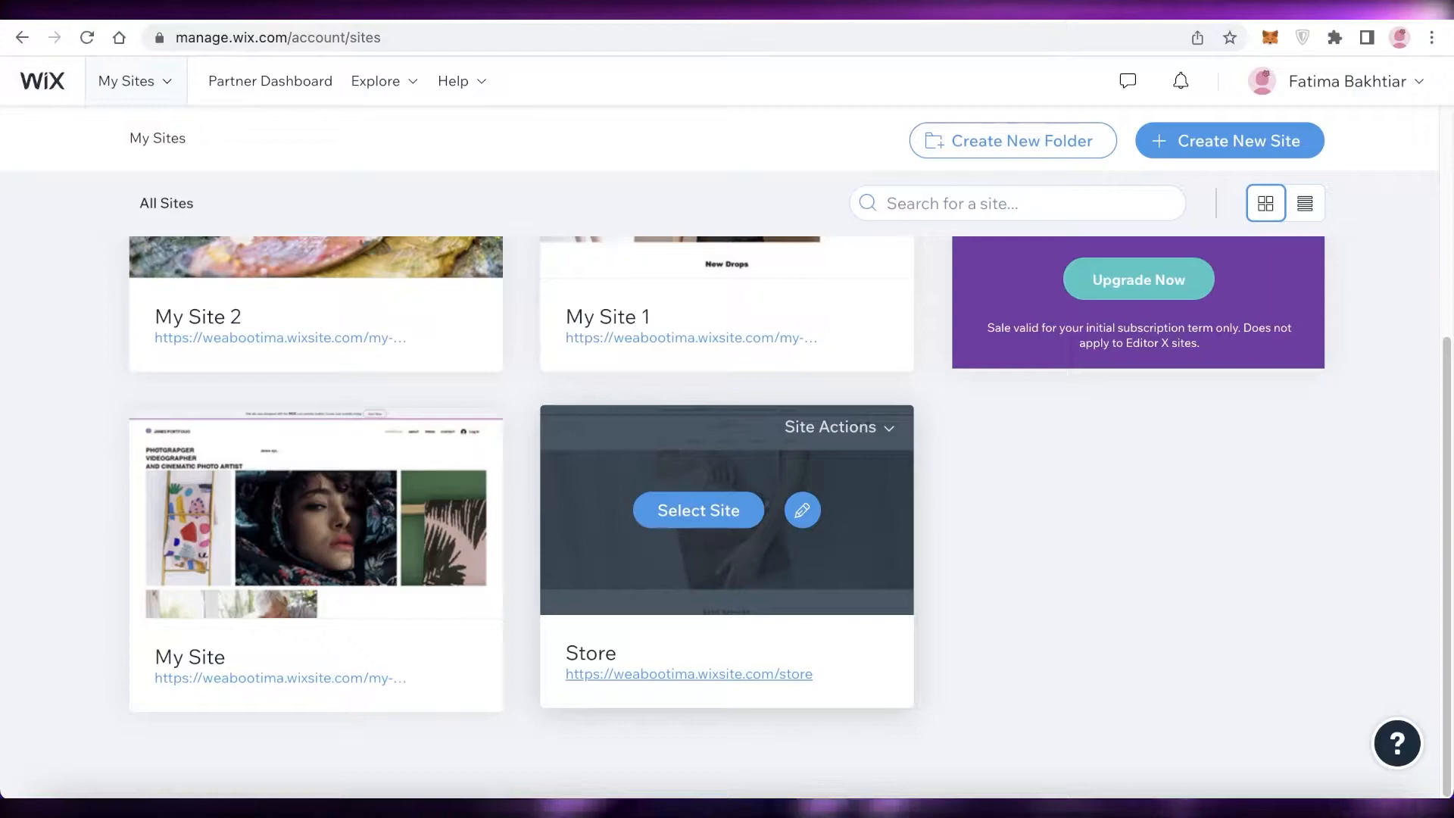
Start creating a new site and choose Wix as the platform.
scroll(1229, 343, up, 6)
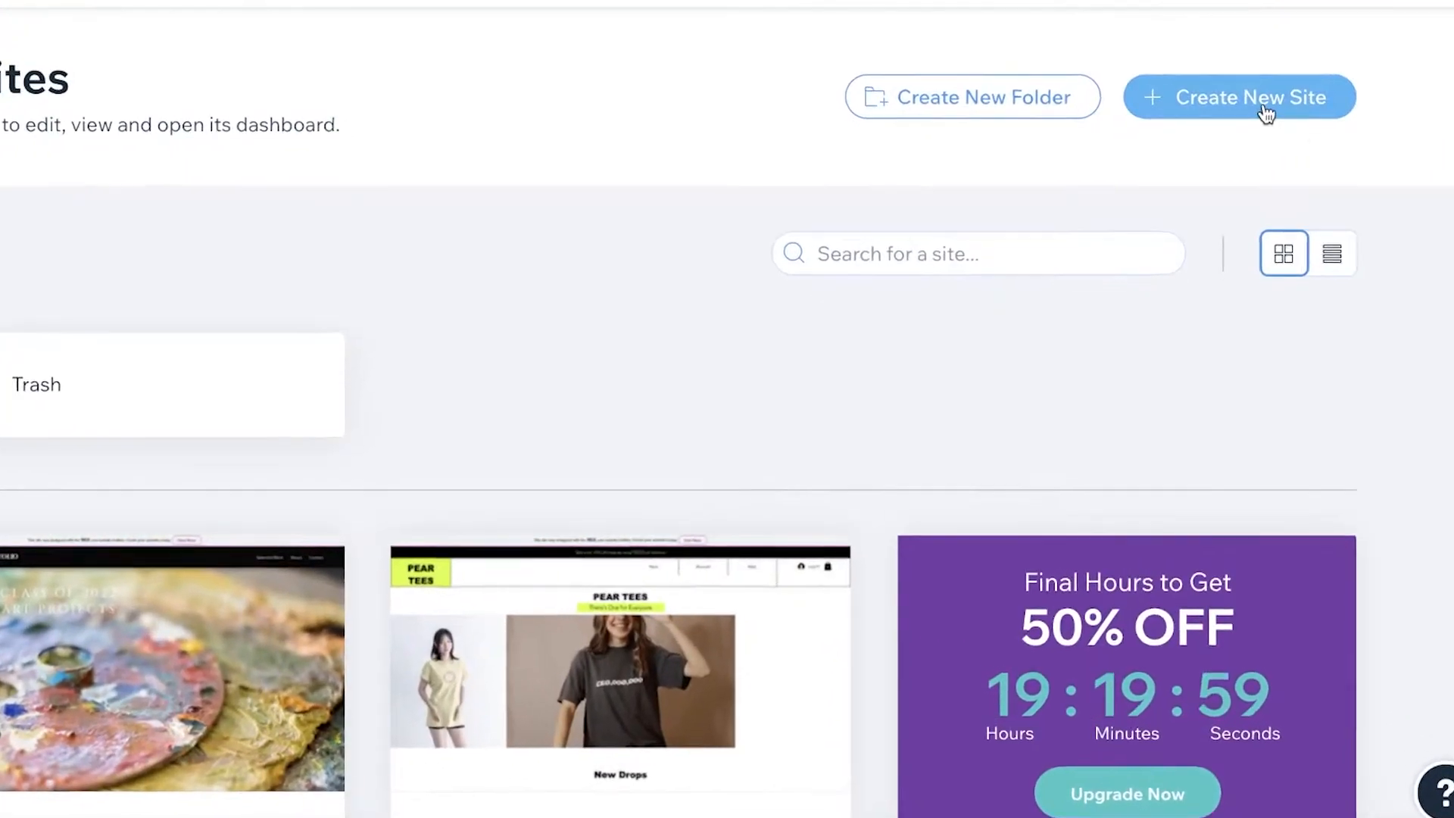
click(1249, 172)
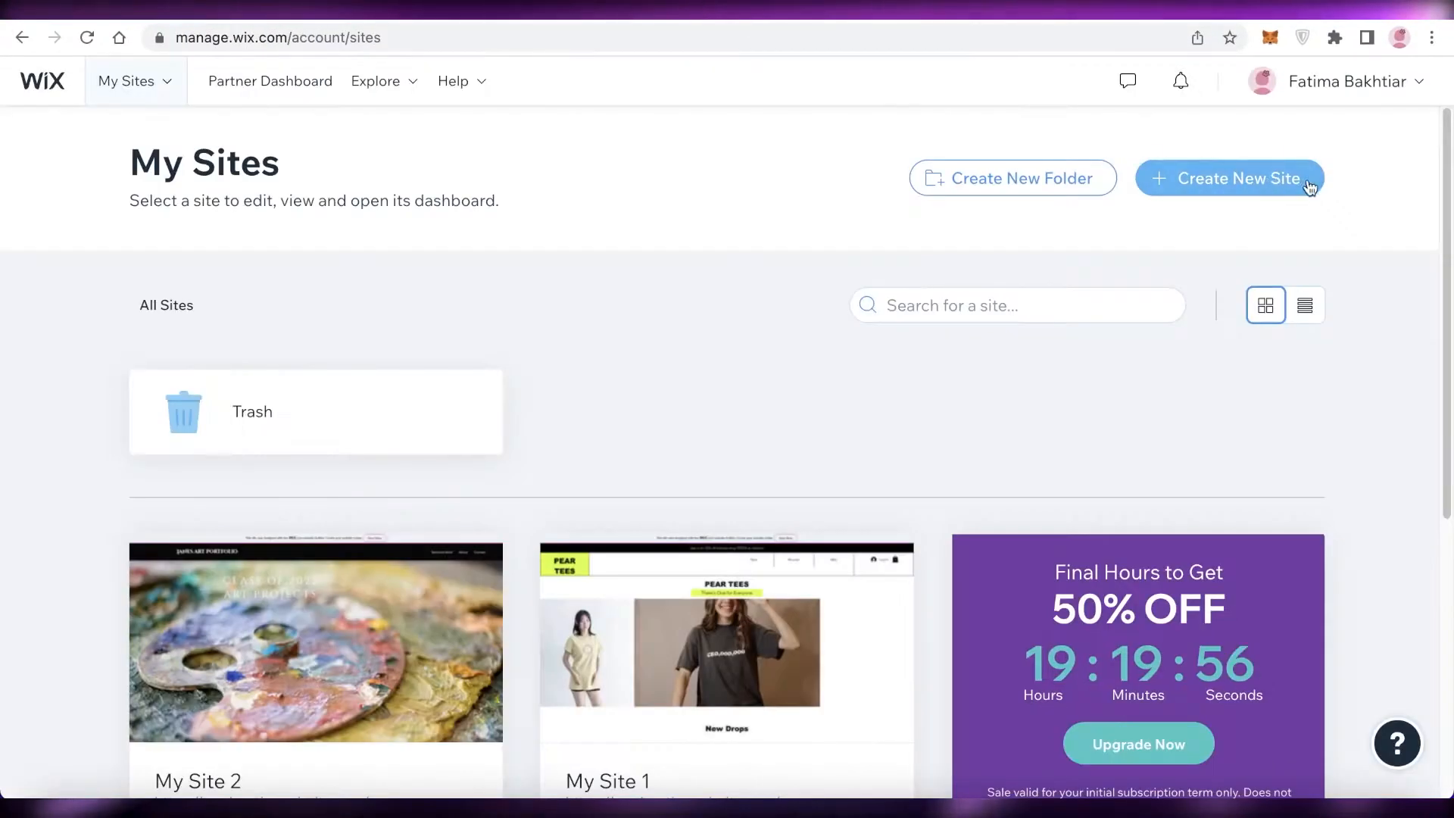
mouse_move(1325, 81)
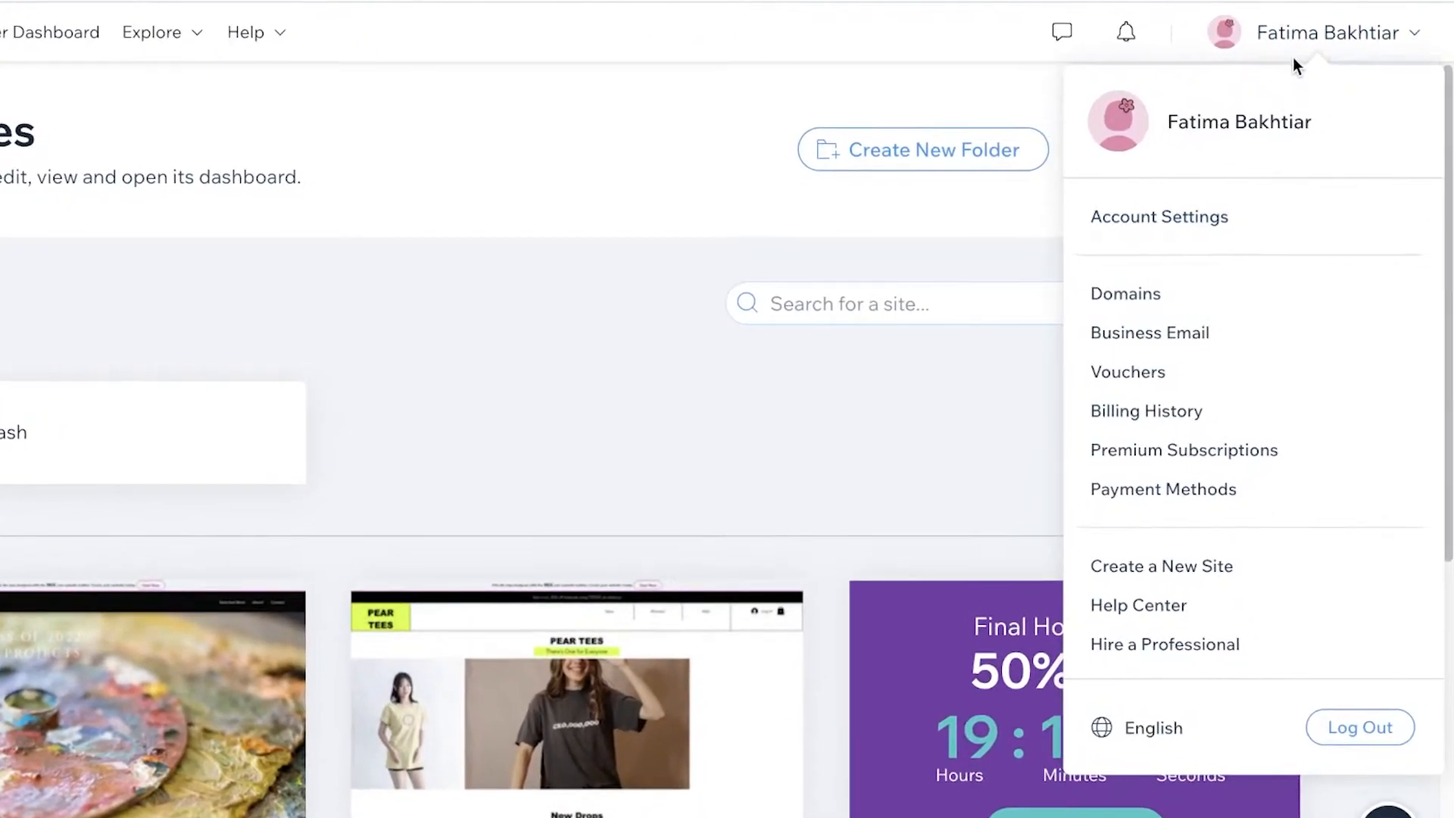
click(1288, 45)
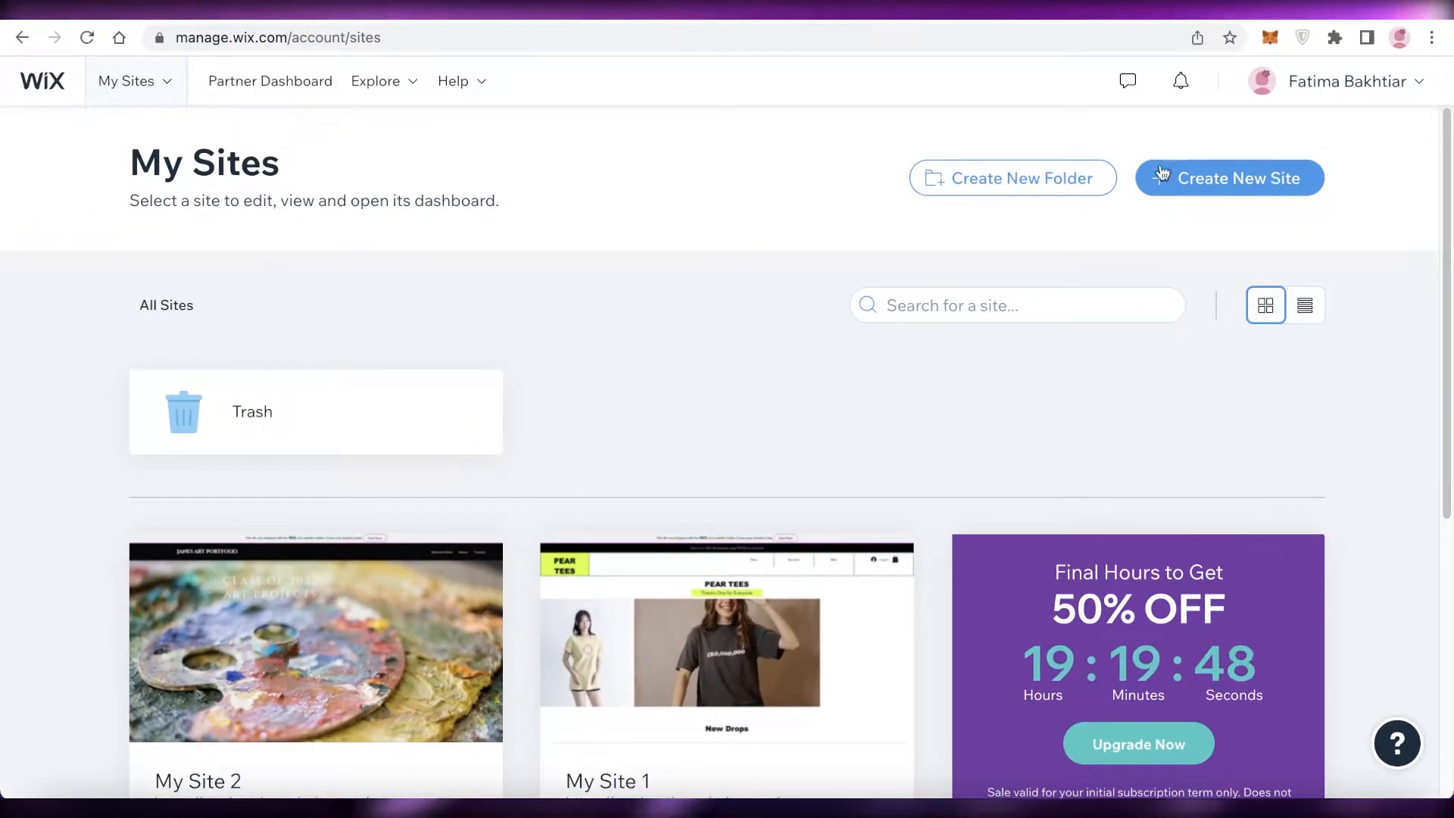
scroll(1165, 157, down, 5)
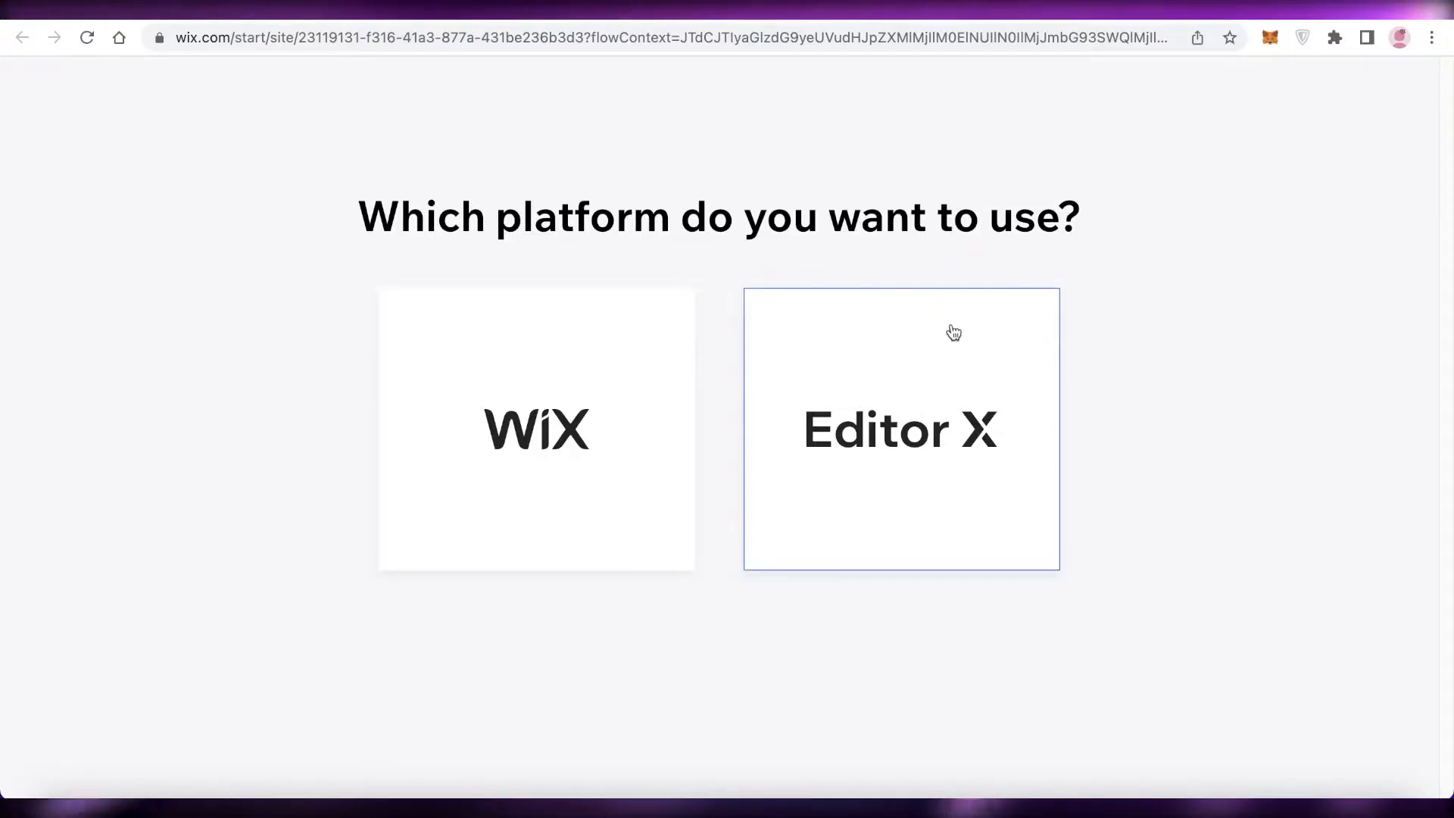
click(575, 349)
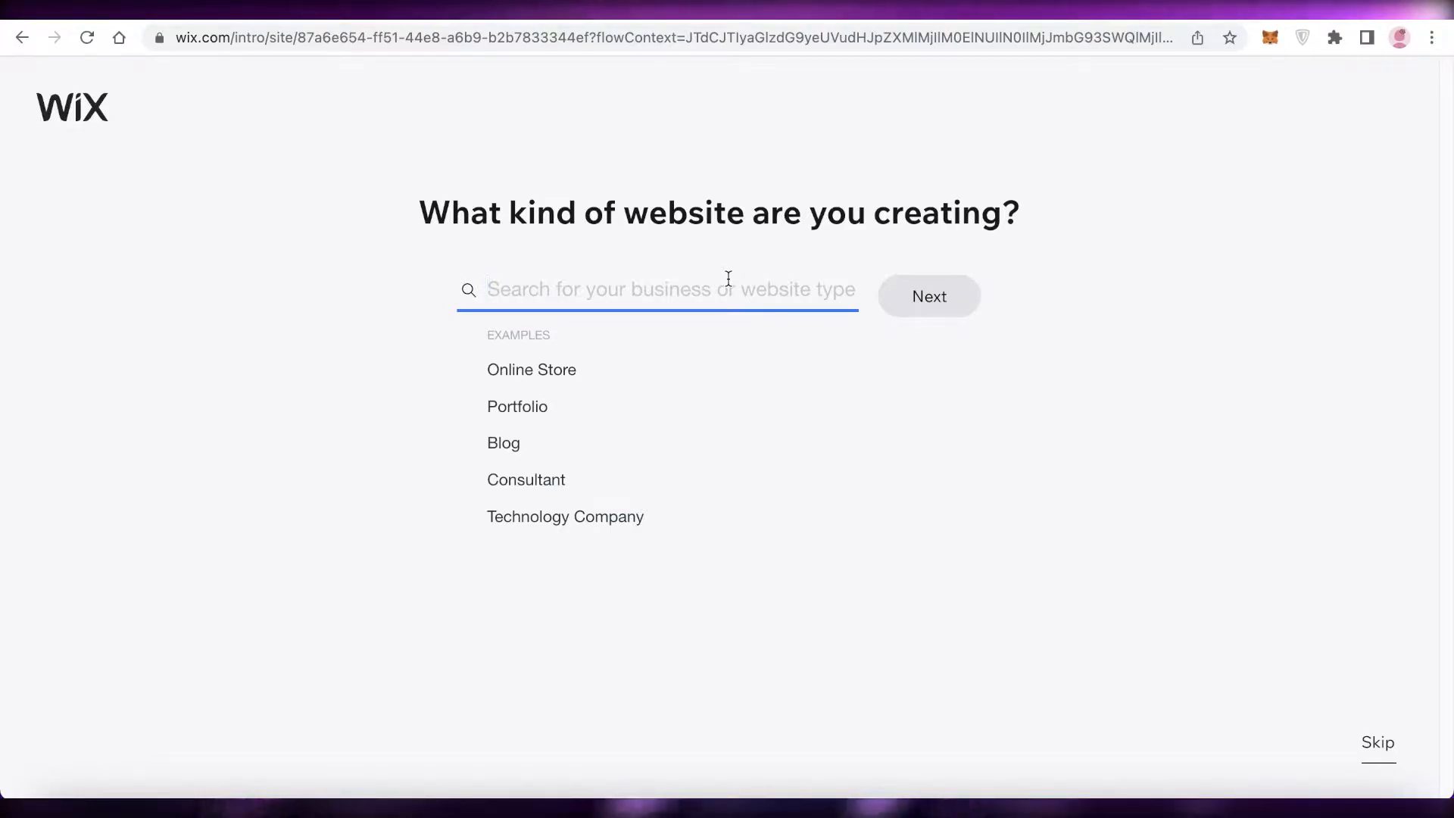
Search the website types for "EDUCATION", choose Educational Consultant and continue.
text(EDUCATION)
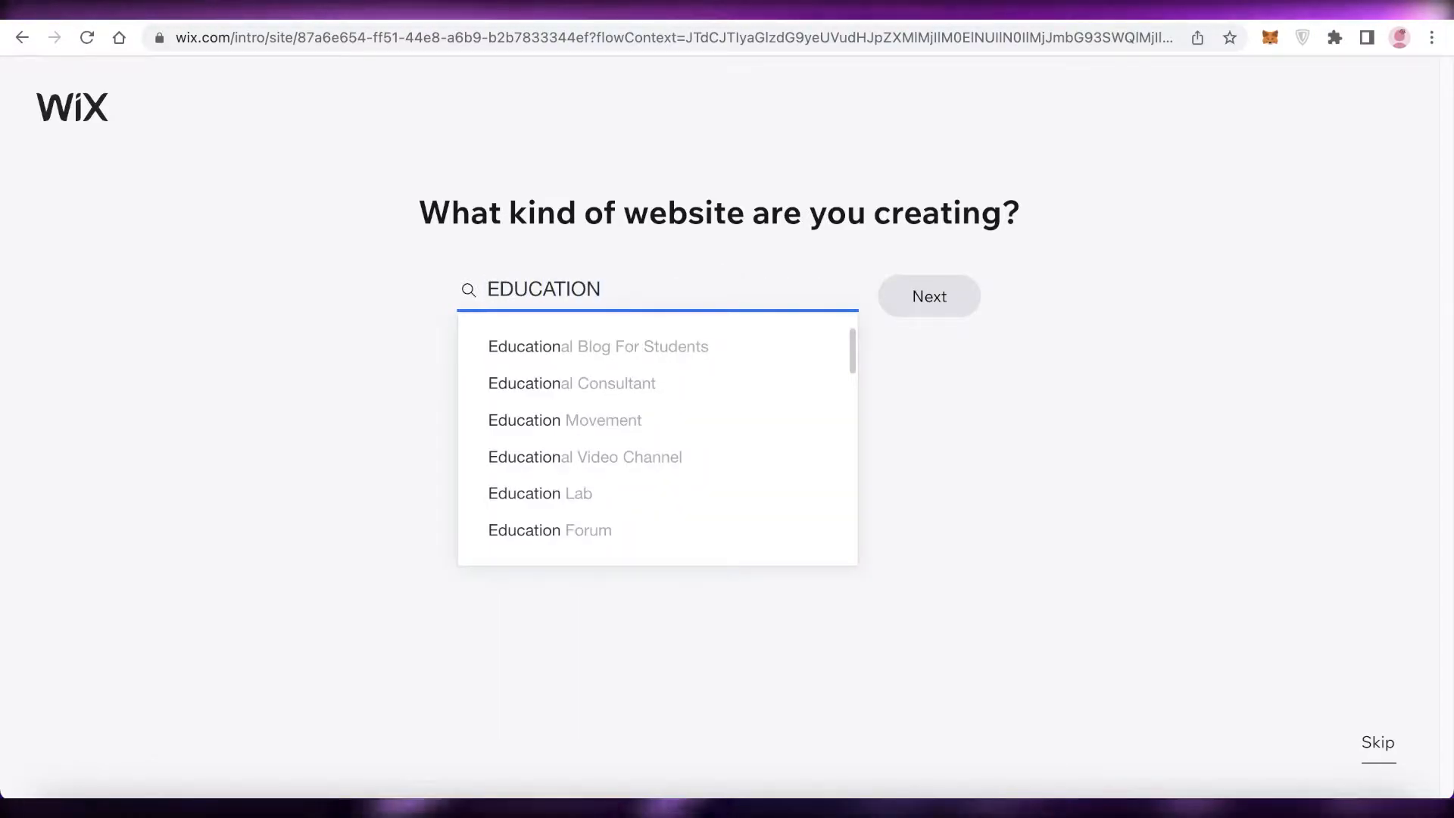
click(653, 385)
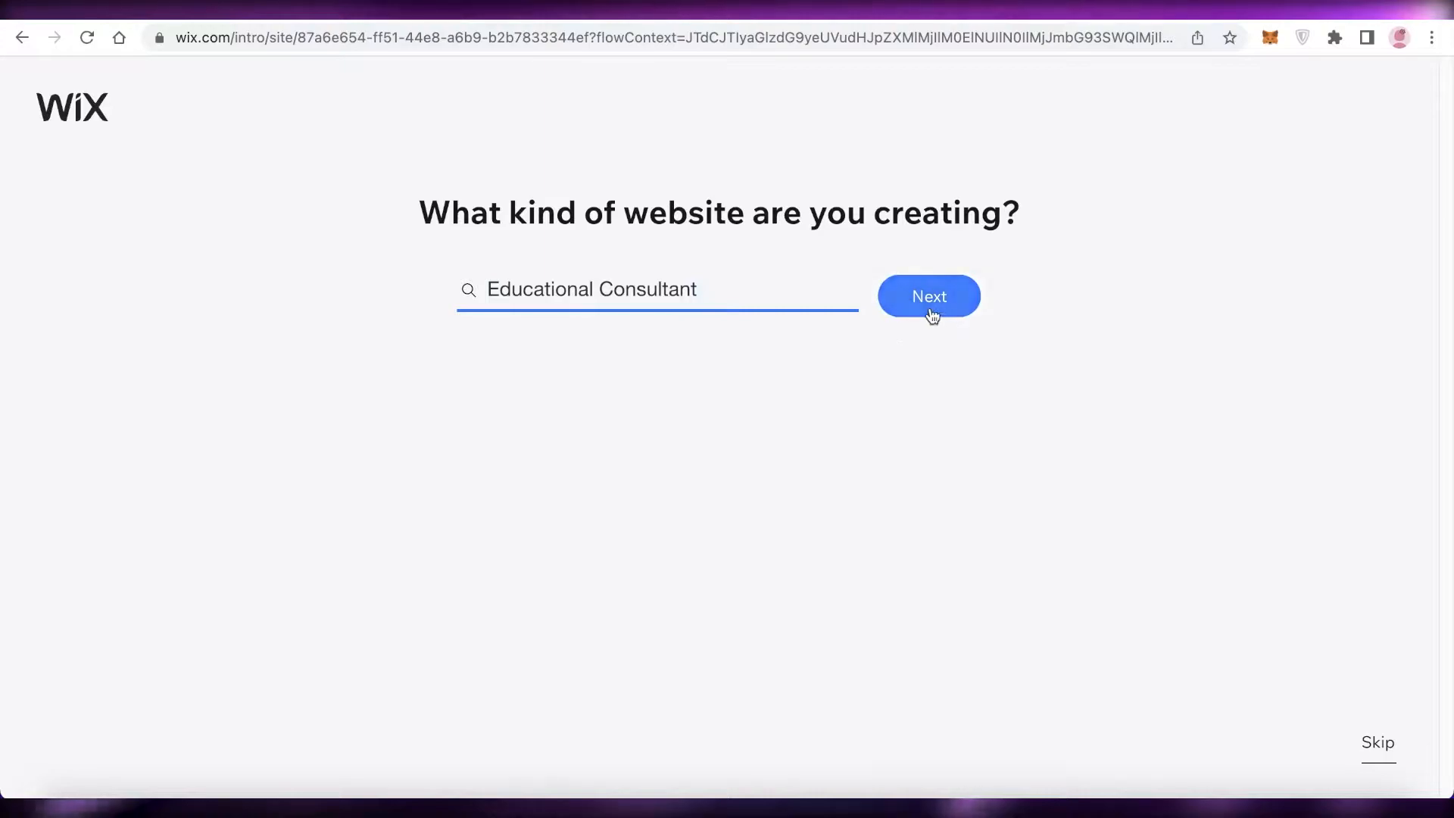
click(931, 311)
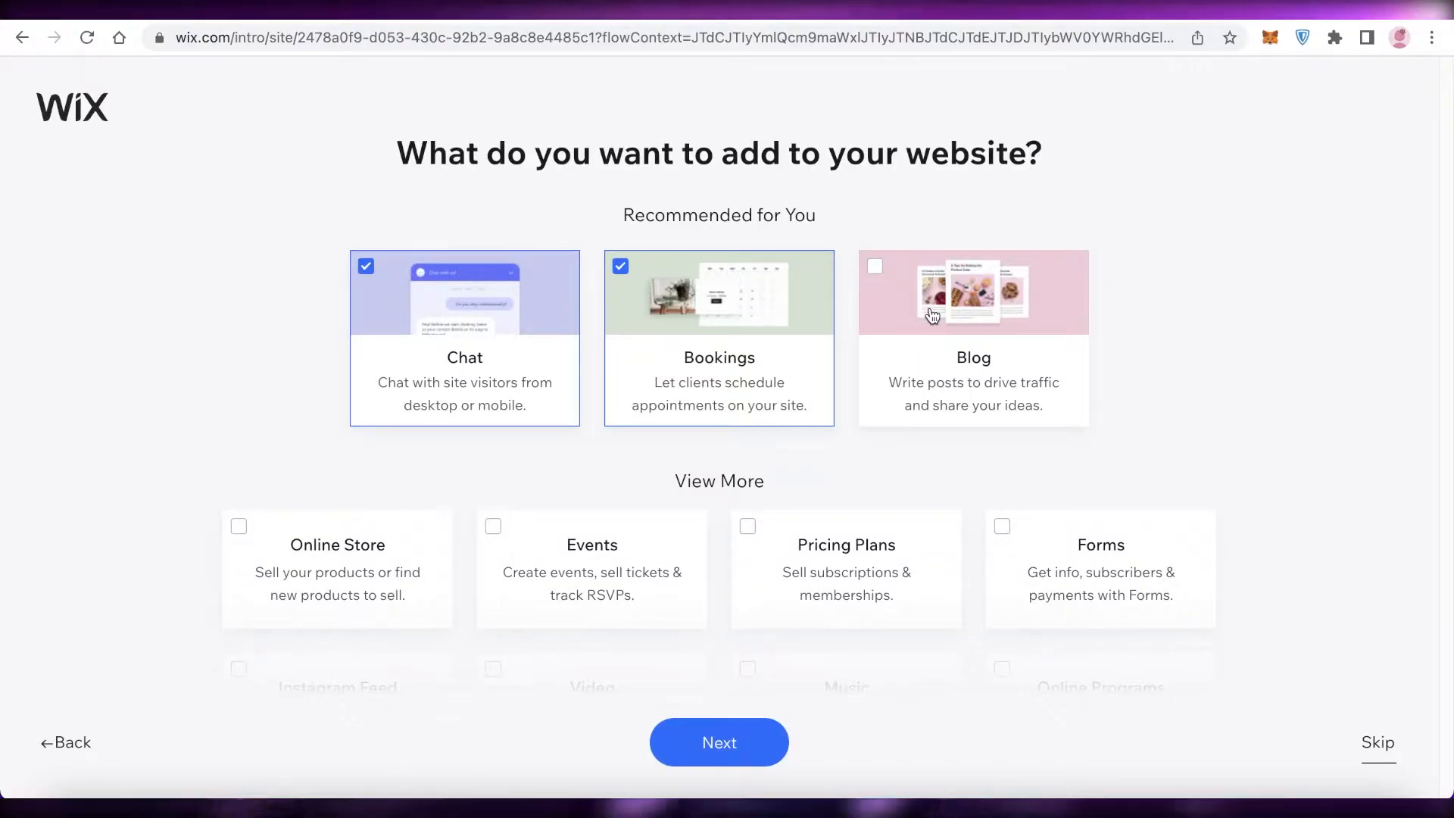
Deselect Bookings among the recommended website features.
scroll(884, 250, down, 5)
scroll(773, 195, up, 5)
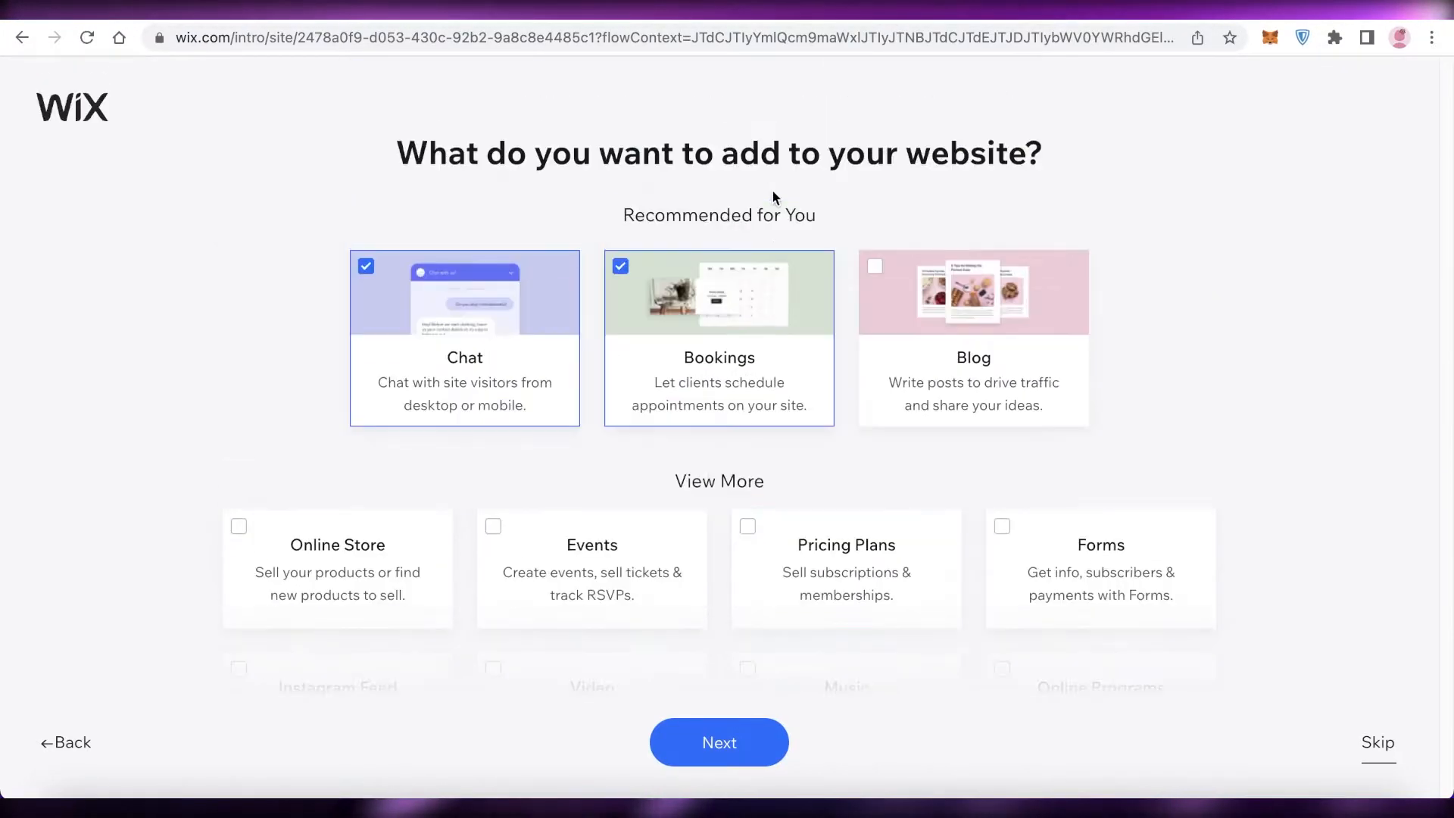
click(620, 265)
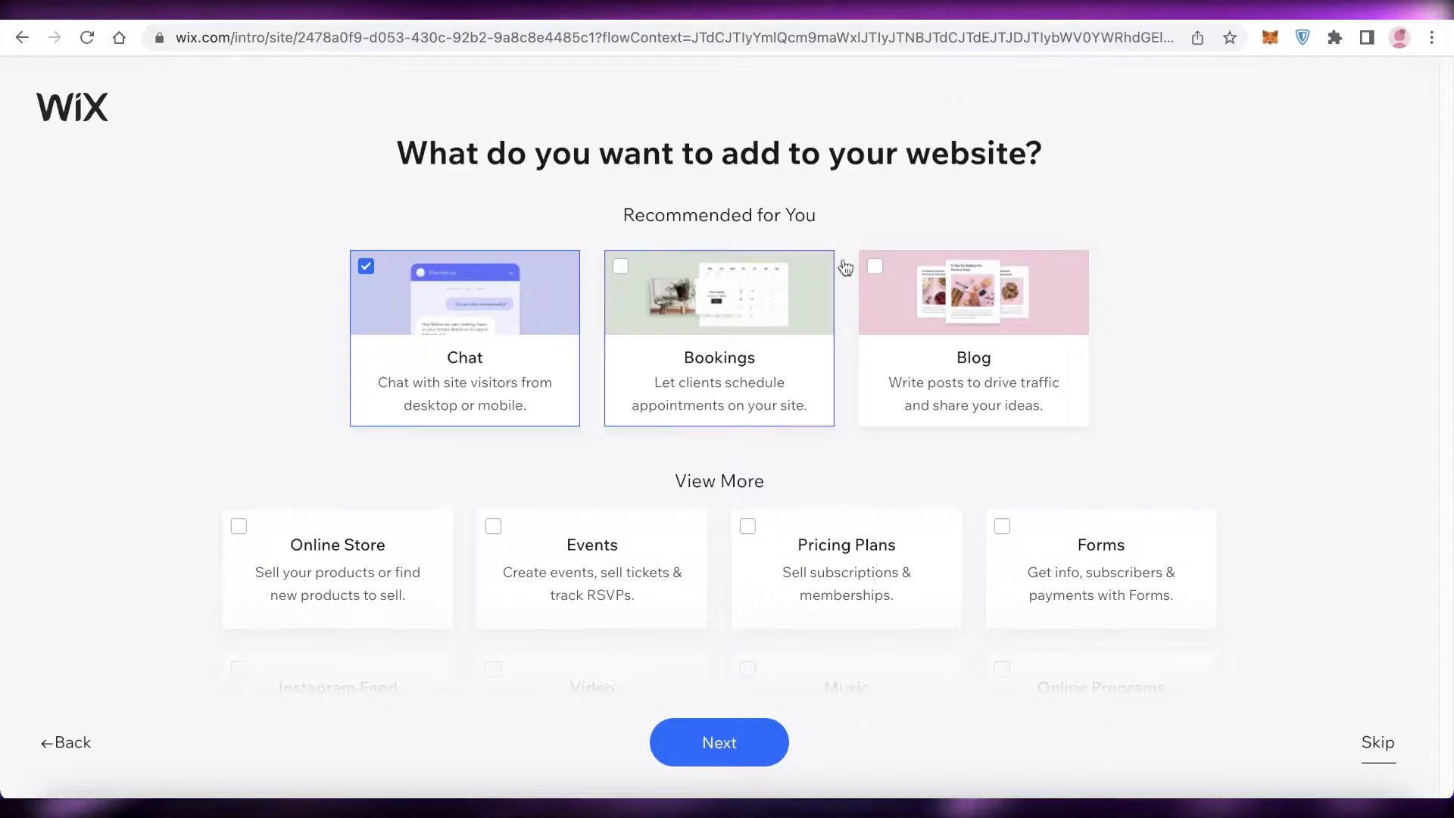
Examine the recommended and additional features that can be added to the website.
scroll(1192, 273, down, 5)
scroll(909, 250, up, 5)
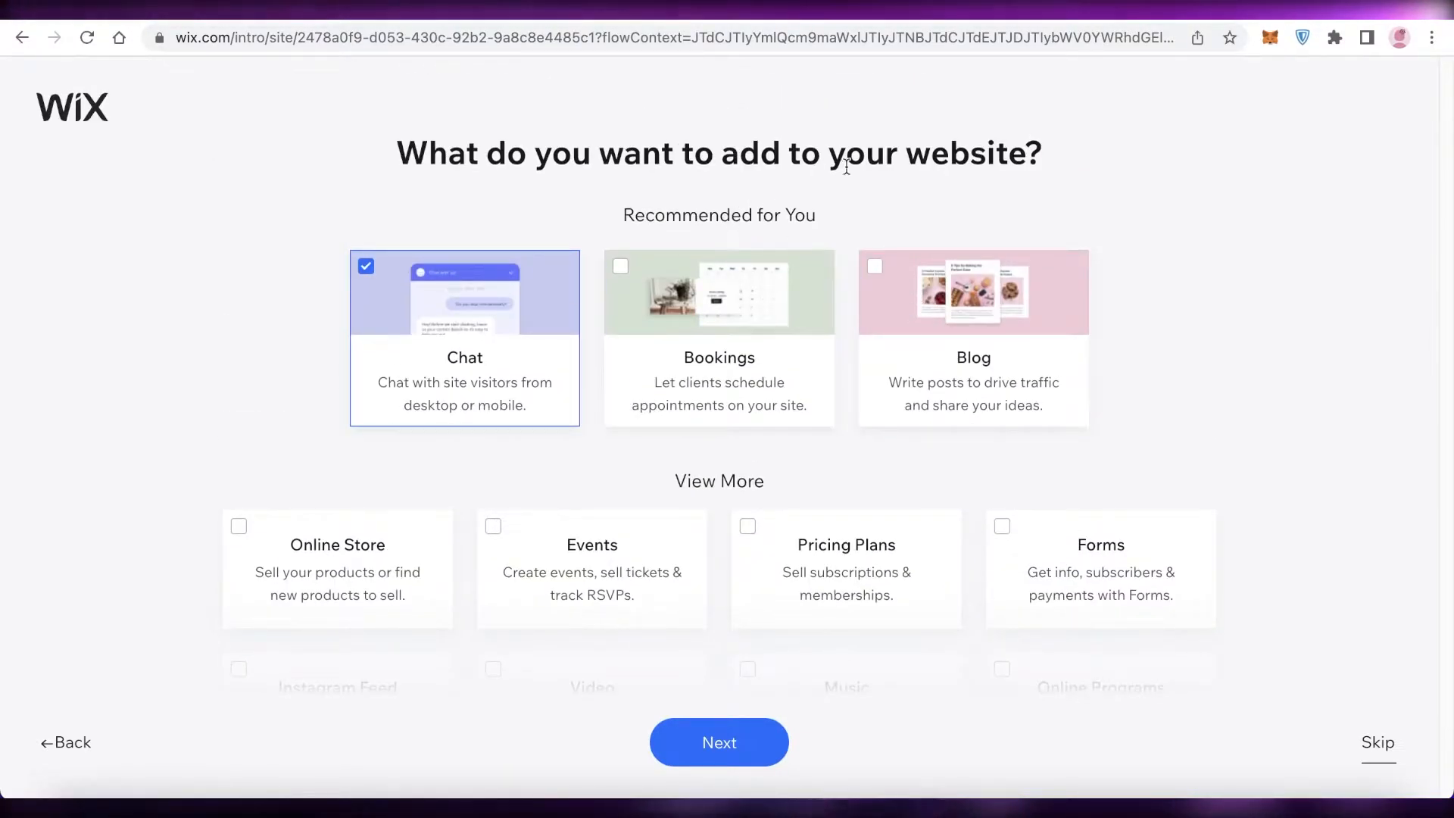
scroll(1180, 212, down, 5)
scroll(1179, 212, up, 5)
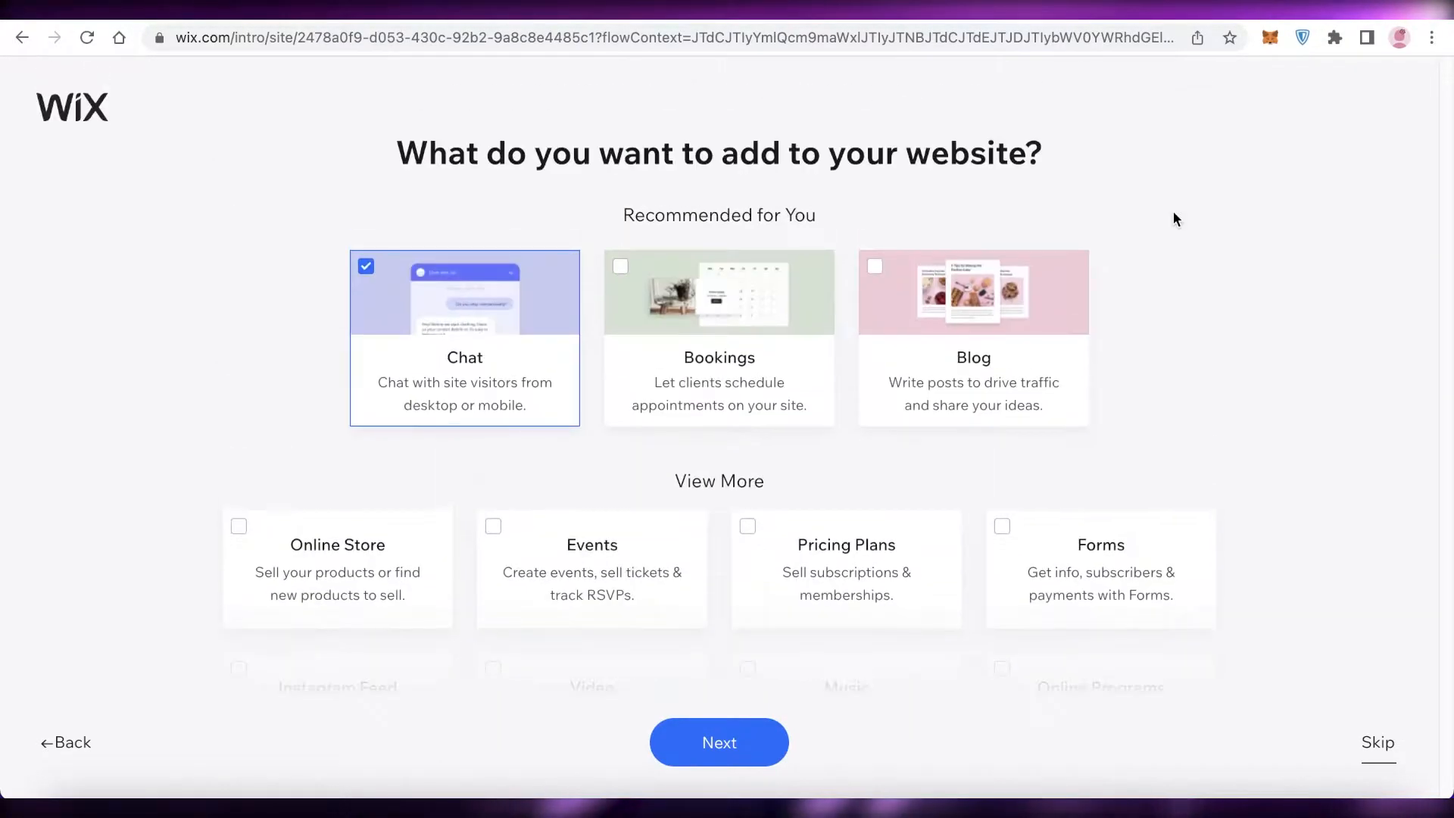
scroll(1006, 285, down, 5)
scroll(311, 315, up, 5)
scroll(351, 206, down, 5)
scroll(712, 430, up, 5)
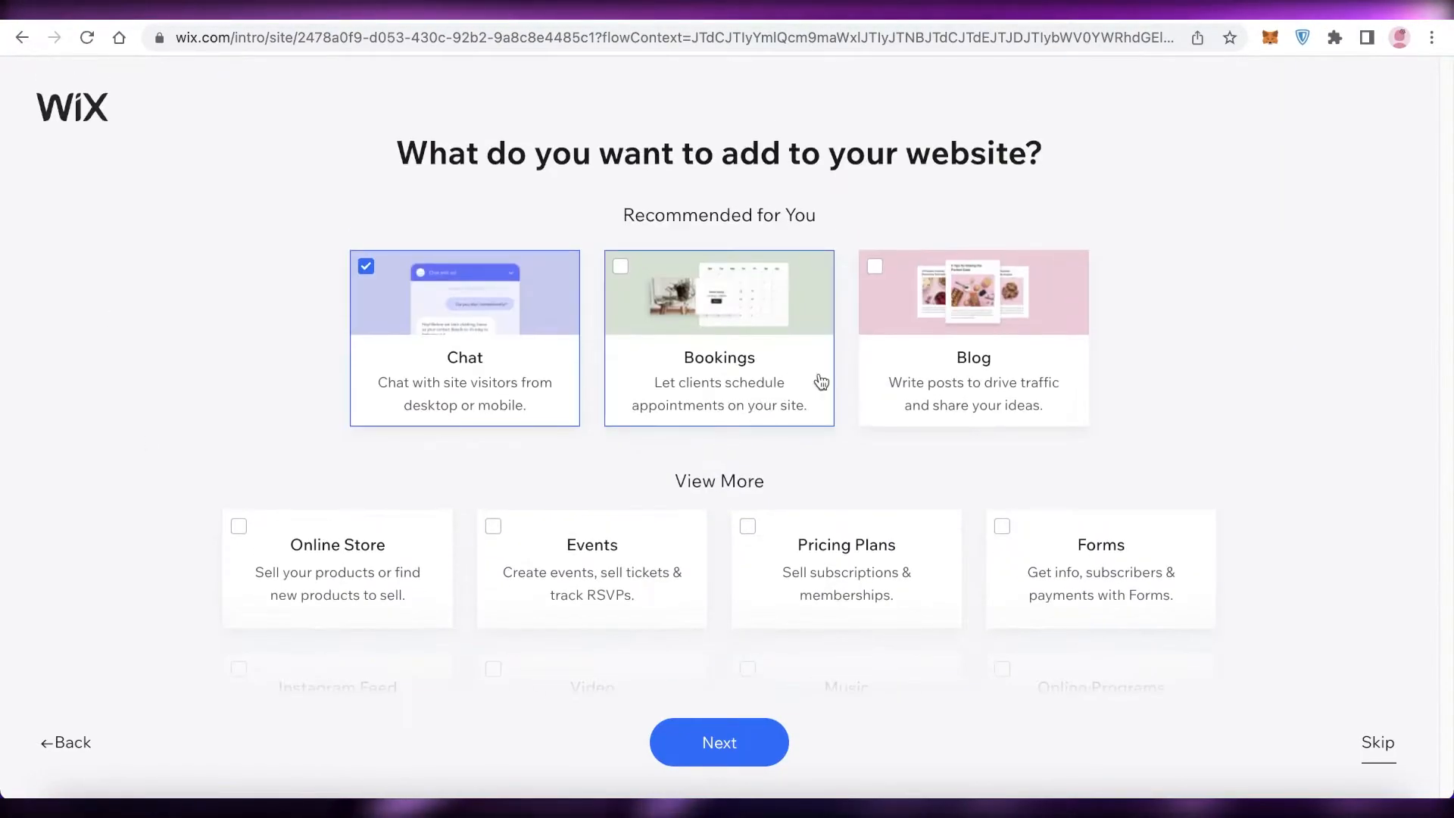
scroll(1188, 379, down, 1)
scroll(1188, 376, down, 5)
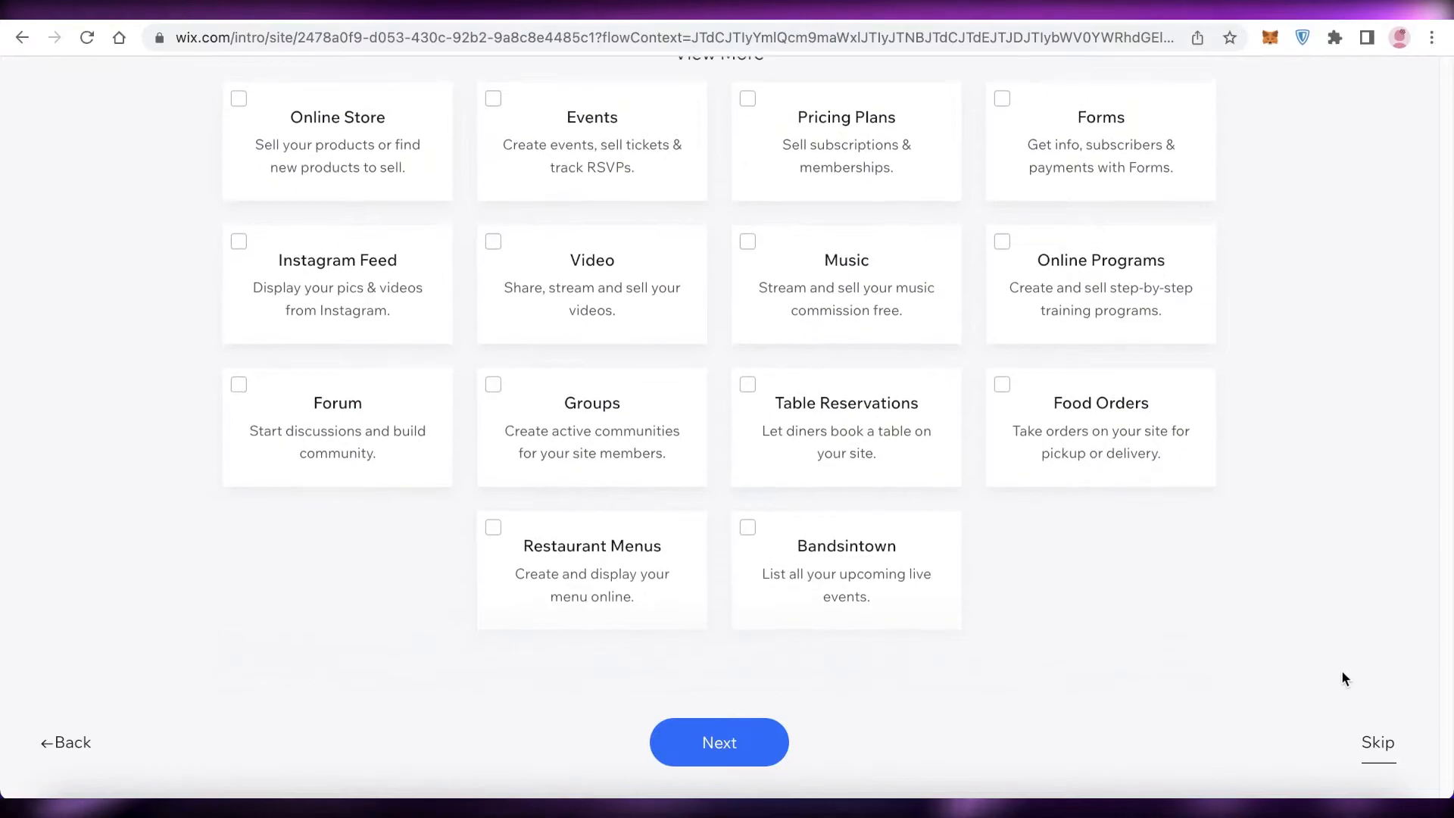
scroll(1035, 328, up, 5)
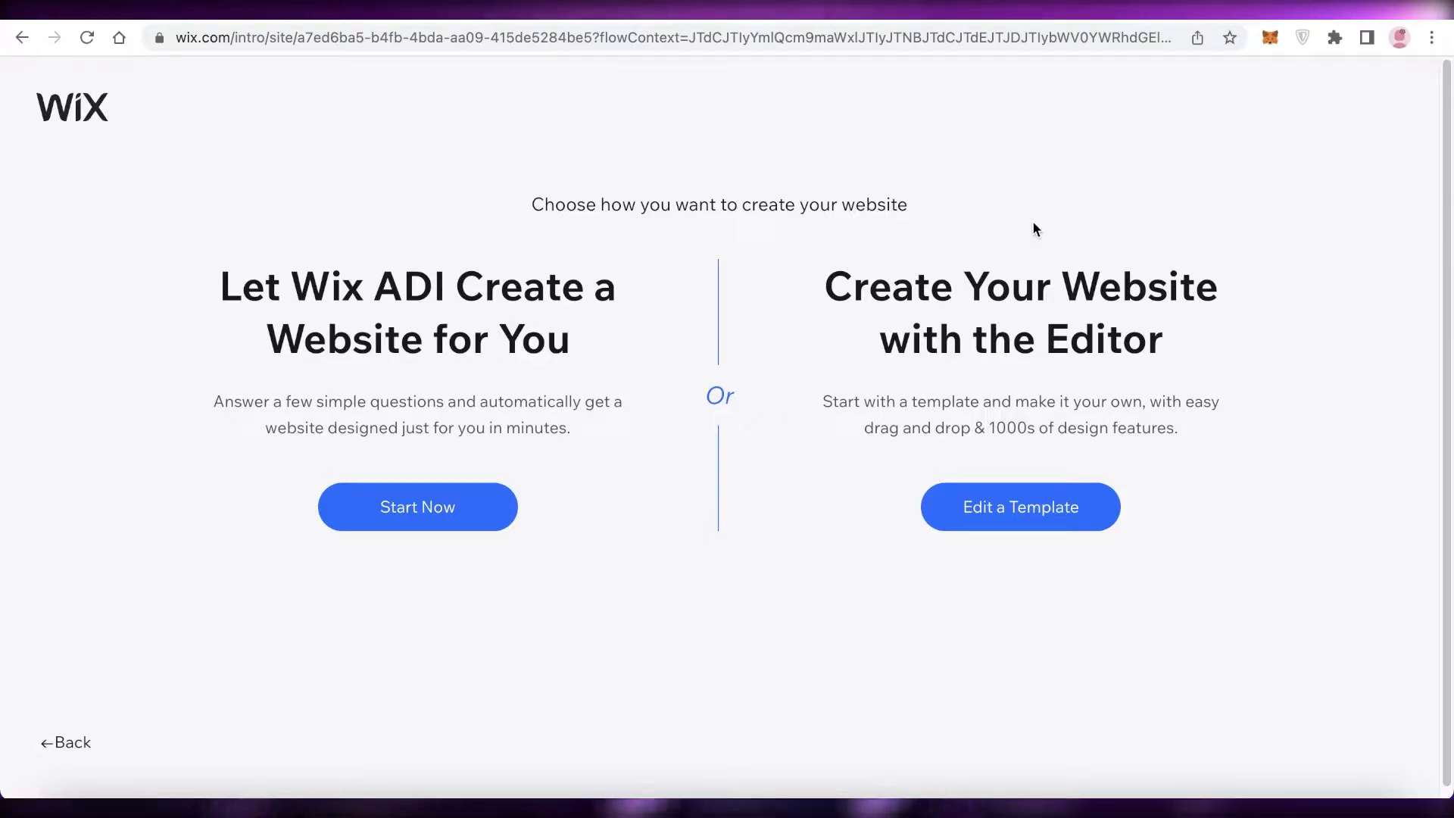
Compare the two creation methods and choose to build the website with the Editor from a template.
scroll(1024, 217, down, 1)
scroll(1026, 220, up, 1)
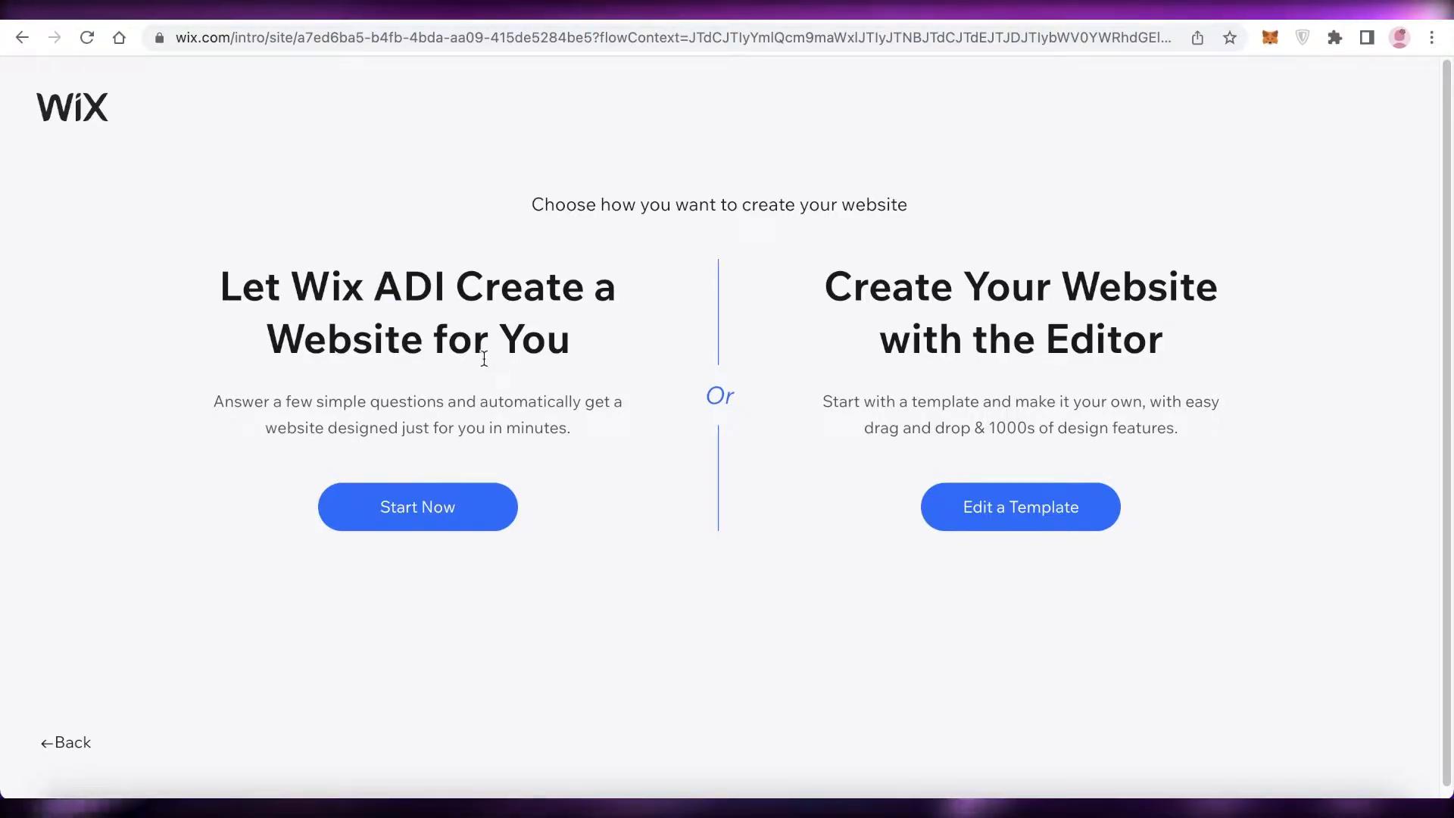
scroll(485, 362, down, 1)
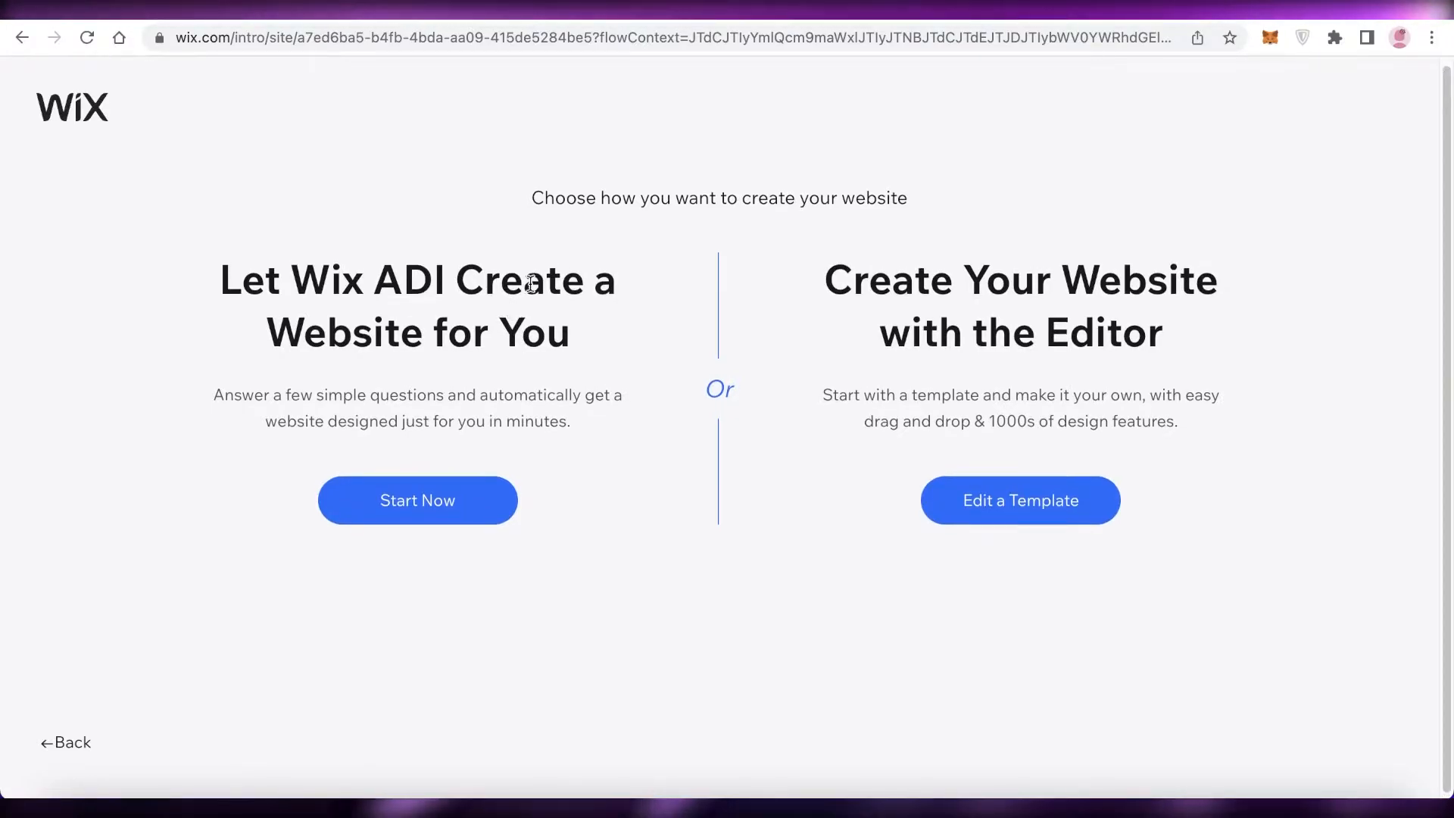
scroll(531, 286, up, 1)
scroll(534, 288, down, 1)
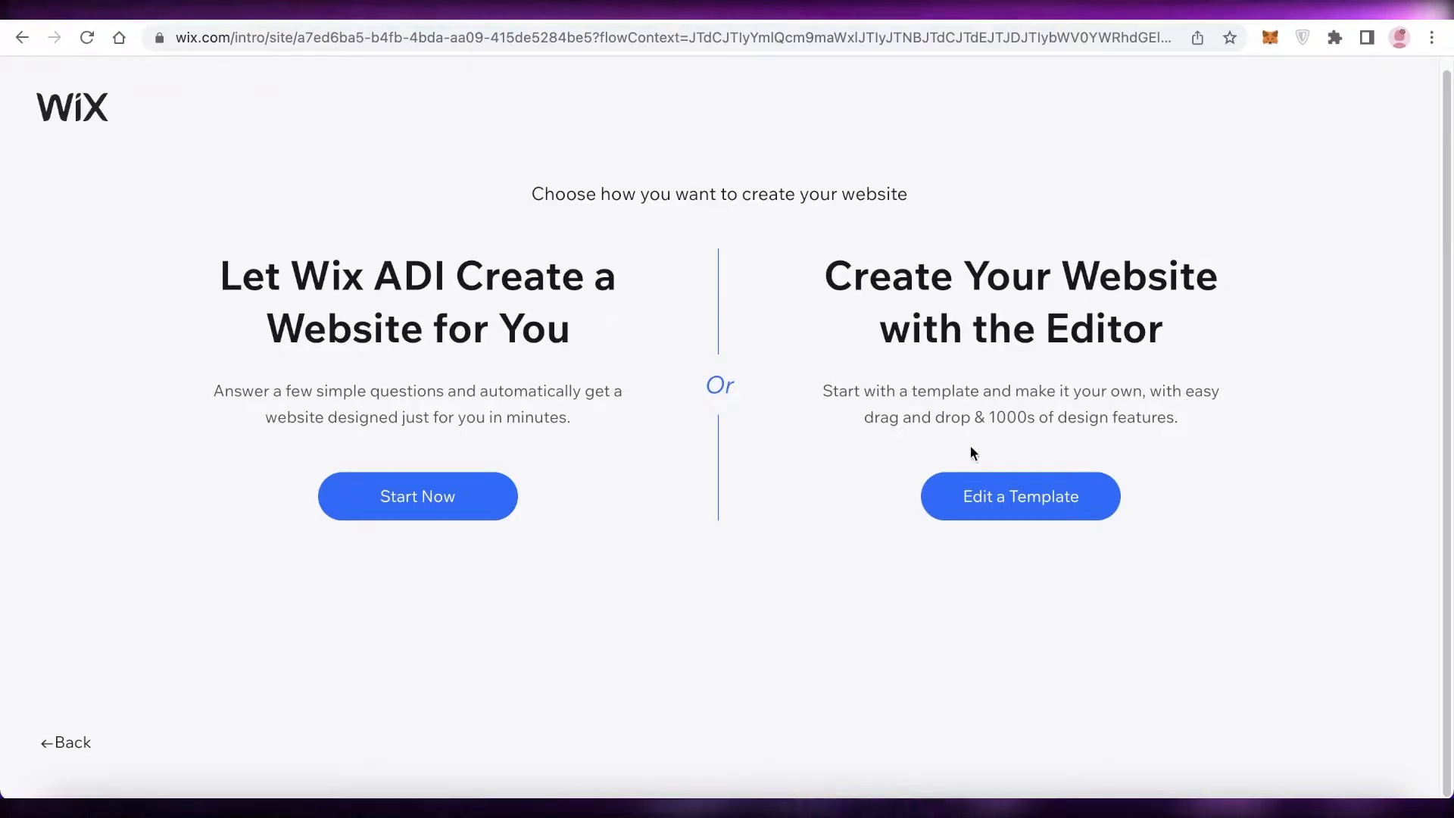
click(965, 512)
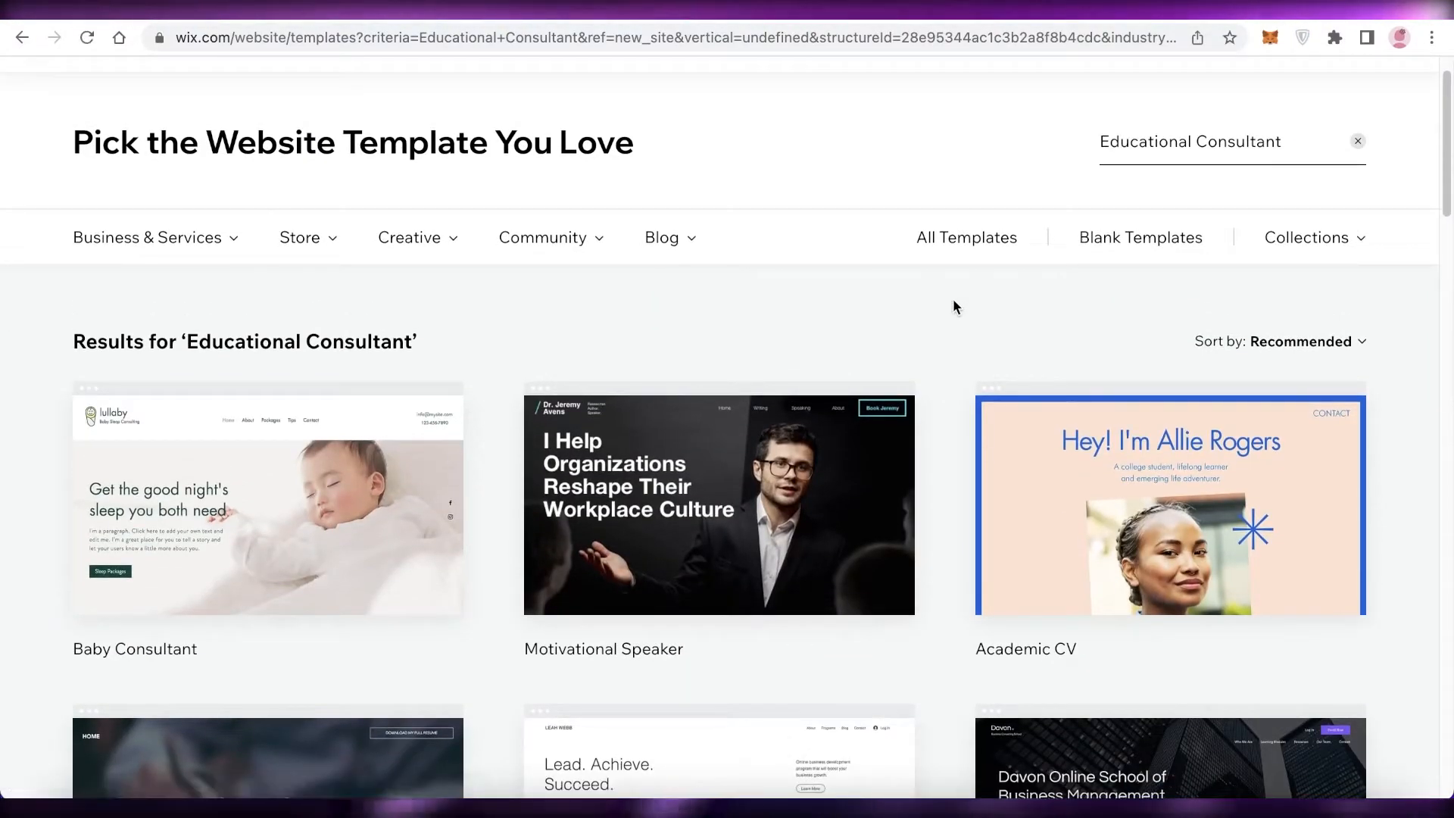
Look through the templates for Educational Consultant and switch to the list of all templates.
scroll(953, 306, down, 7)
scroll(953, 306, up, 6)
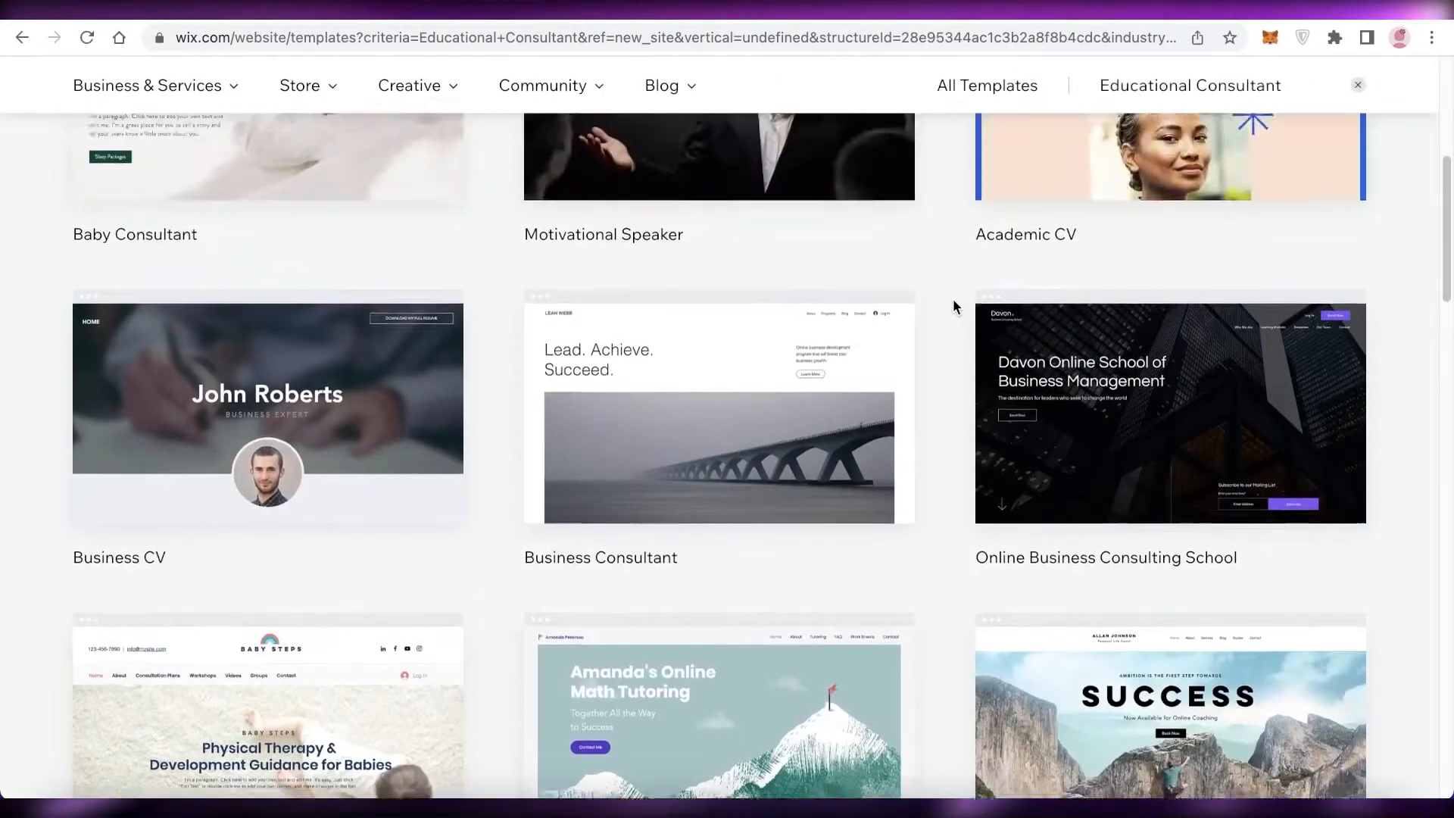
scroll(589, 351, down, 7)
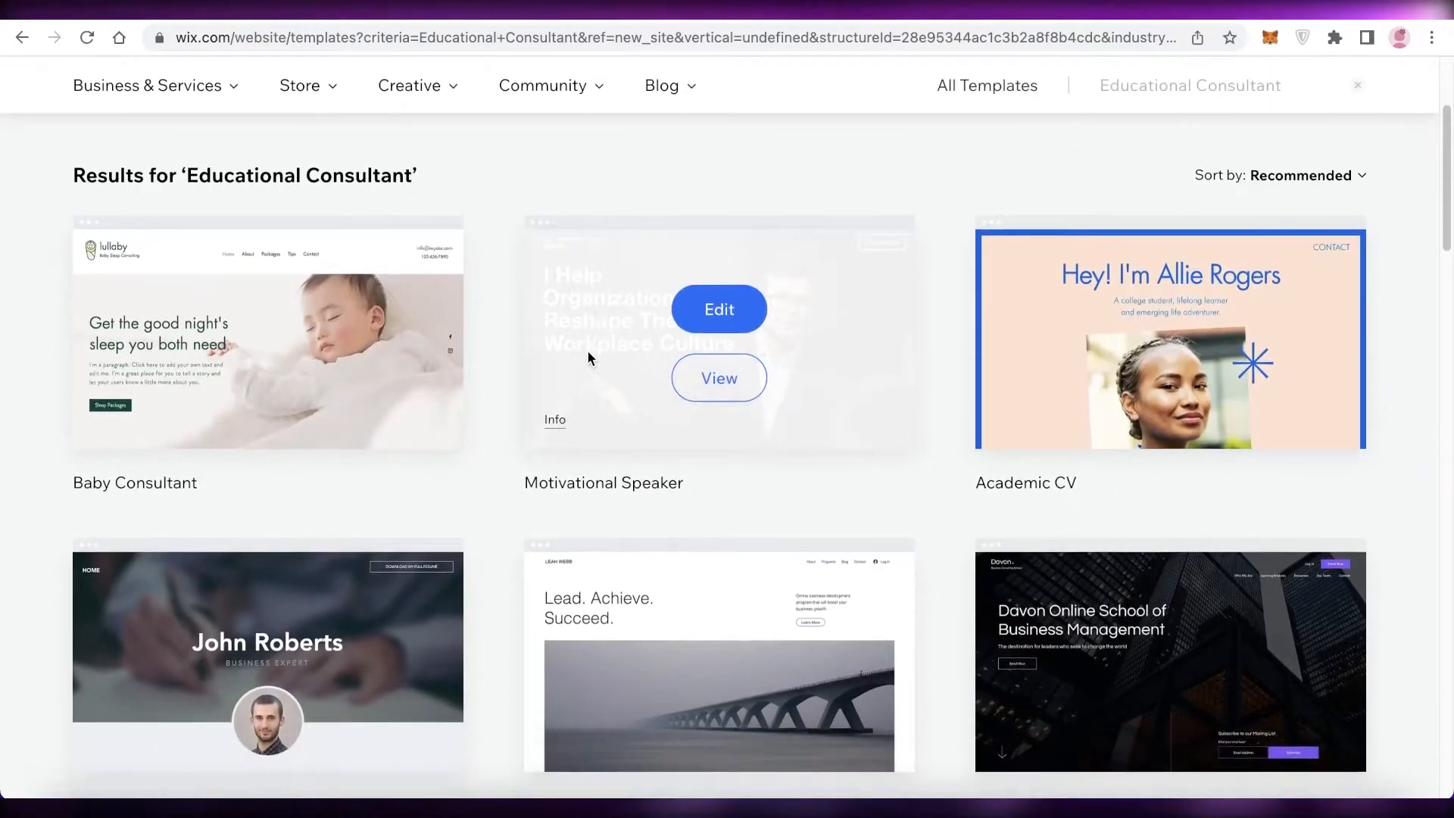
scroll(587, 348, up, 9)
scroll(638, 295, down, 5)
scroll(788, 293, up, 5)
scroll(1315, 321, down, 12)
scroll(1315, 321, up, 12)
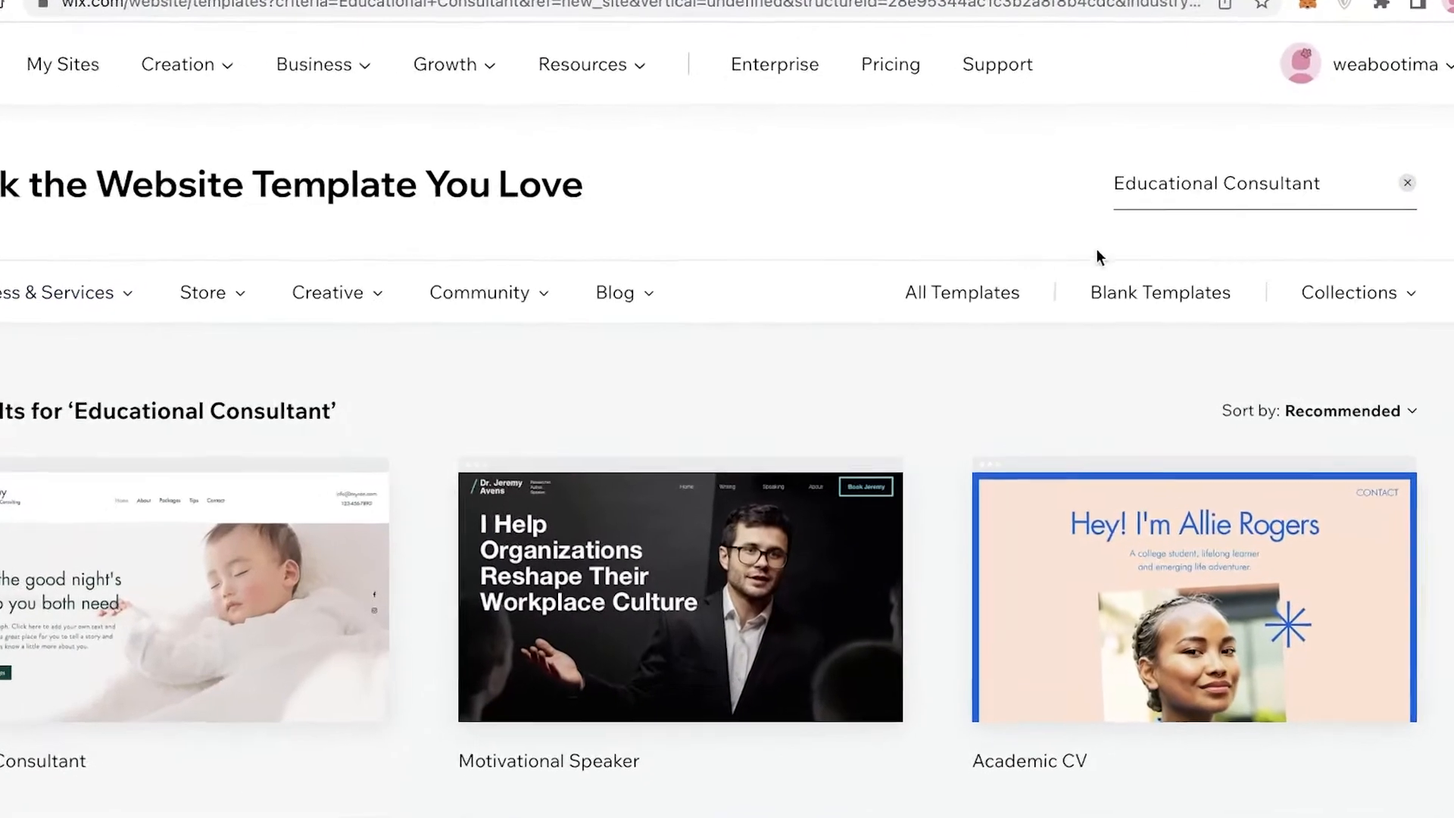
click(966, 317)
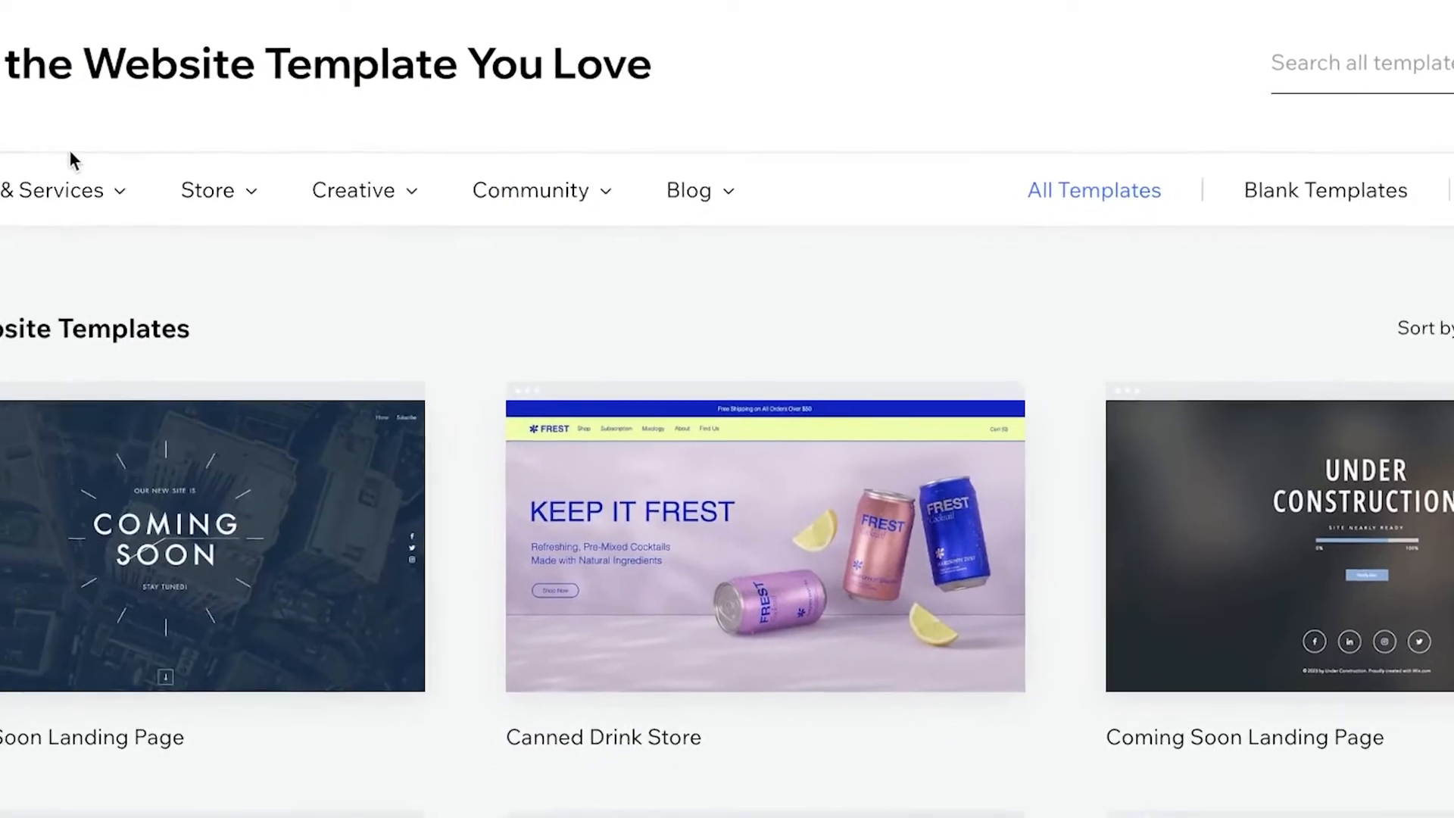
Browse the template categories and look through the Hair templates under Business & Services.
mouse_move(49, 196)
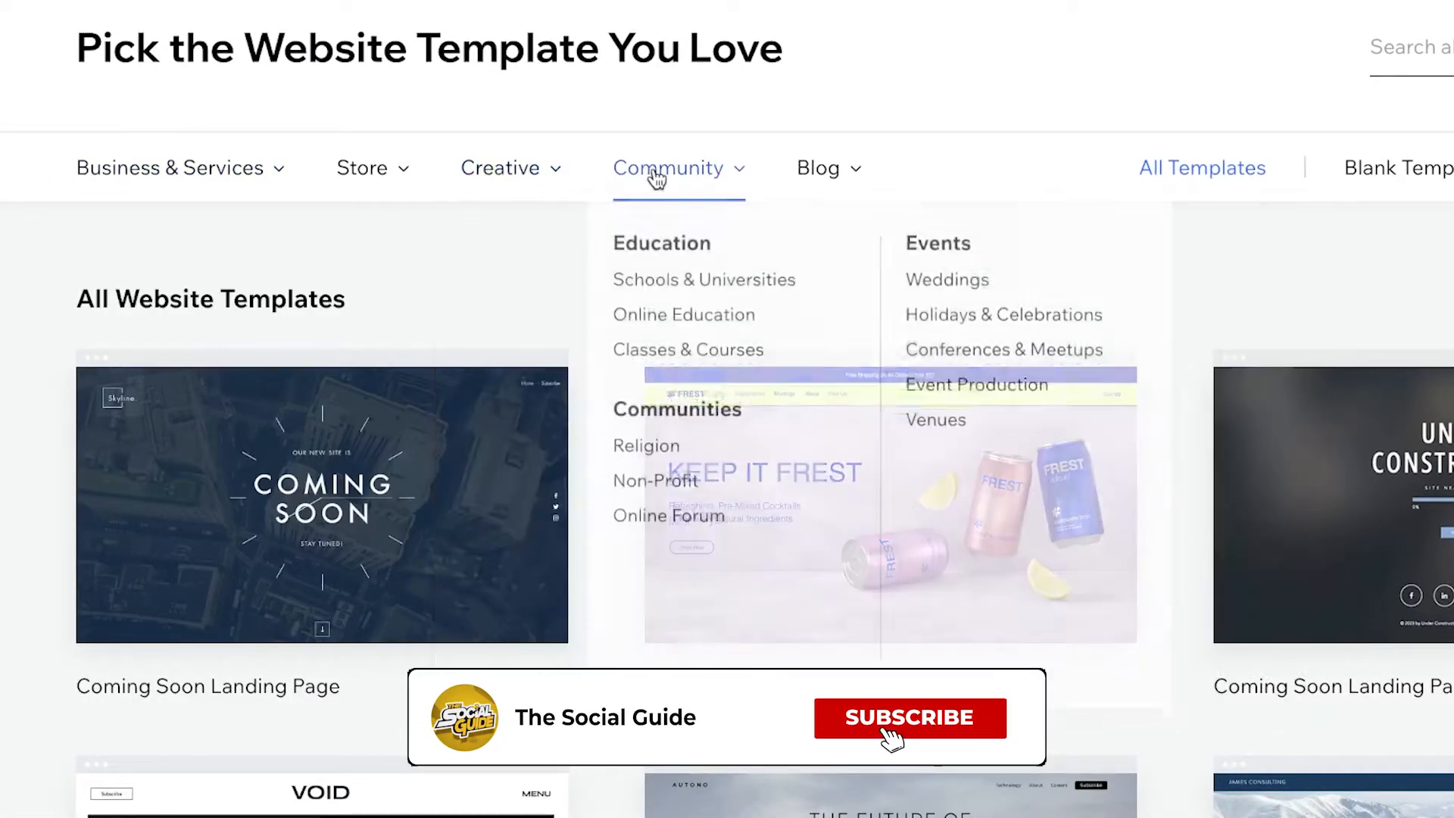
mouse_move(837, 182)
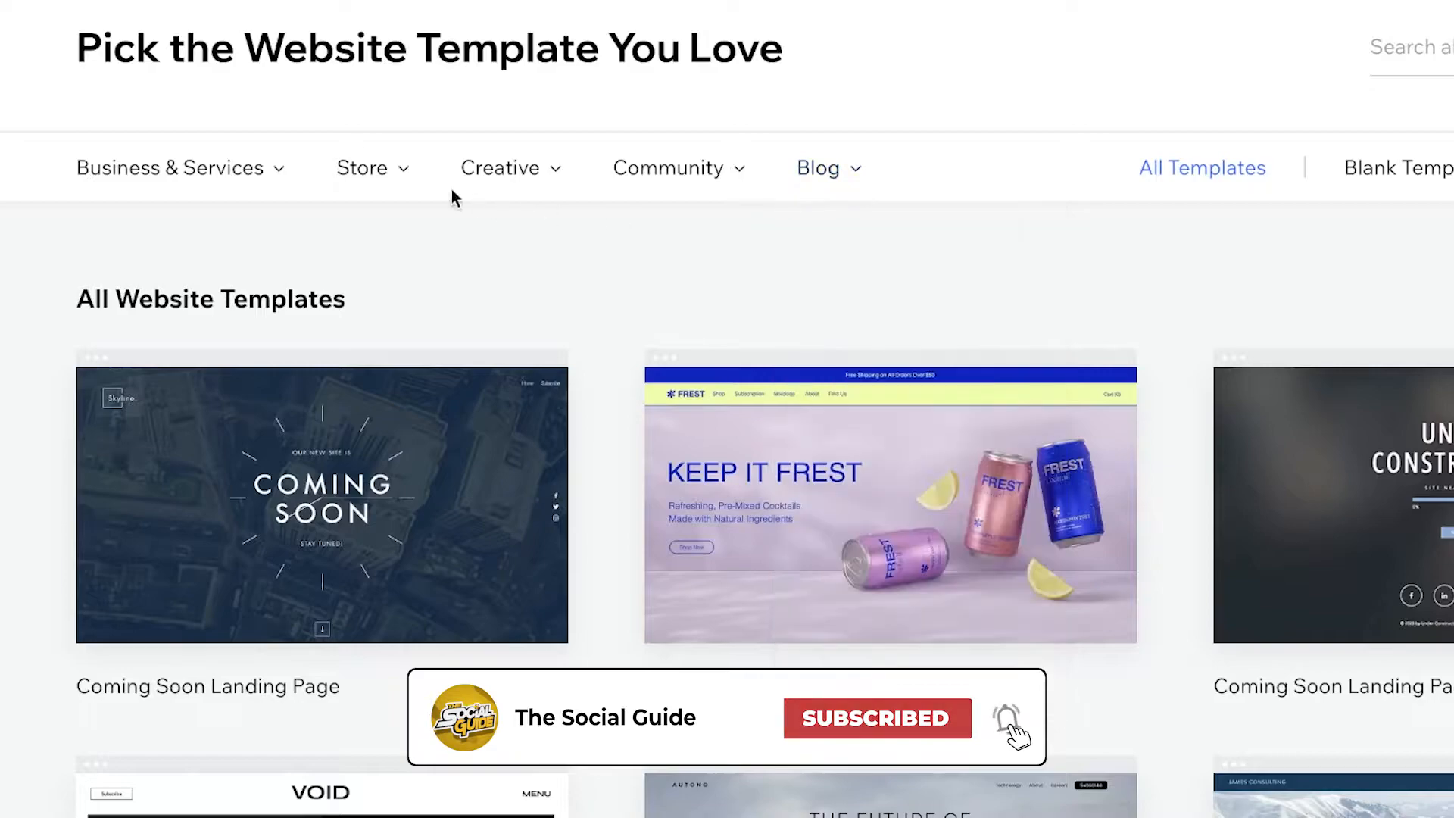
mouse_move(234, 182)
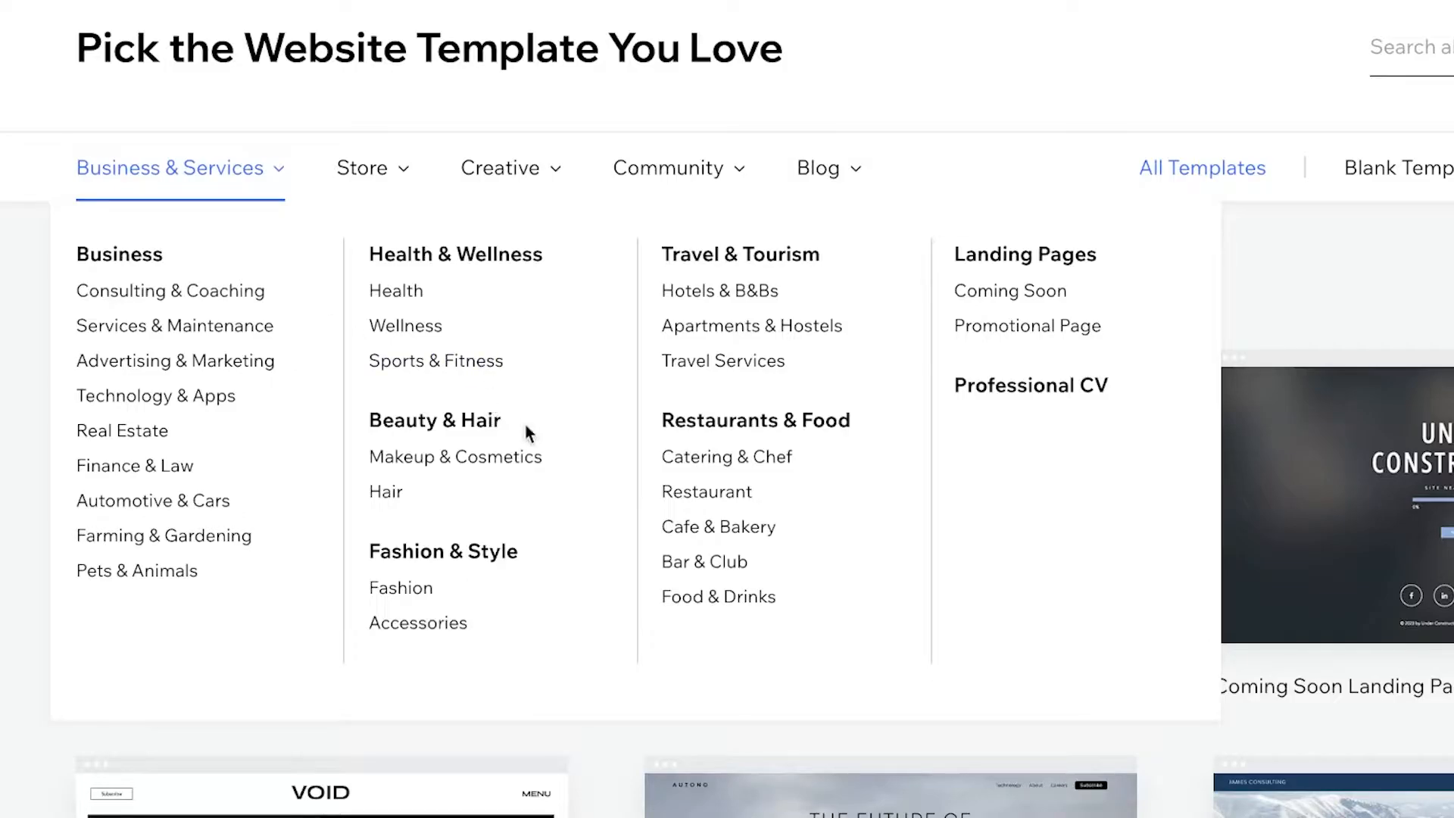
click(373, 498)
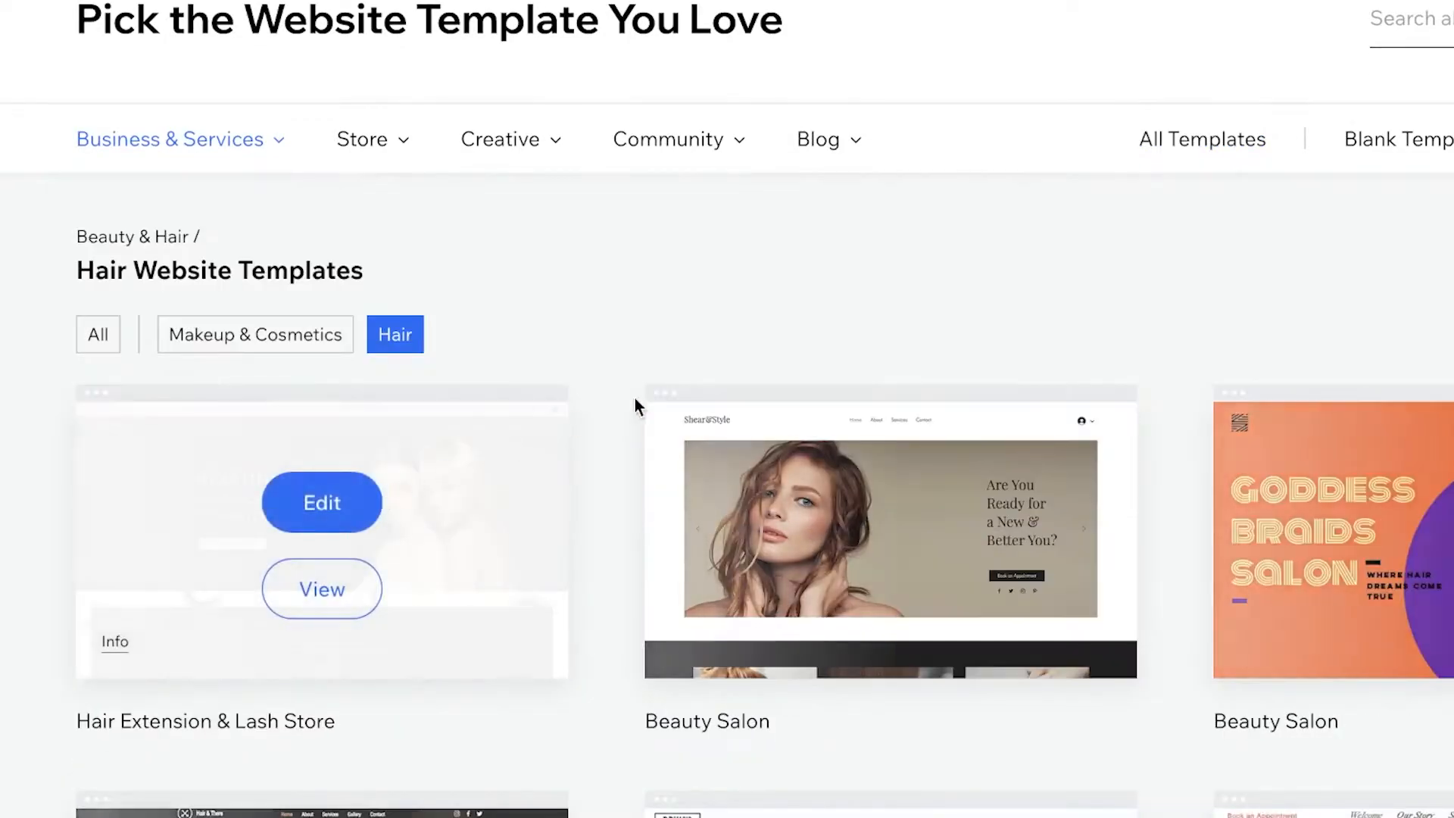
scroll(571, 422, down, 9)
scroll(883, 364, up, 9)
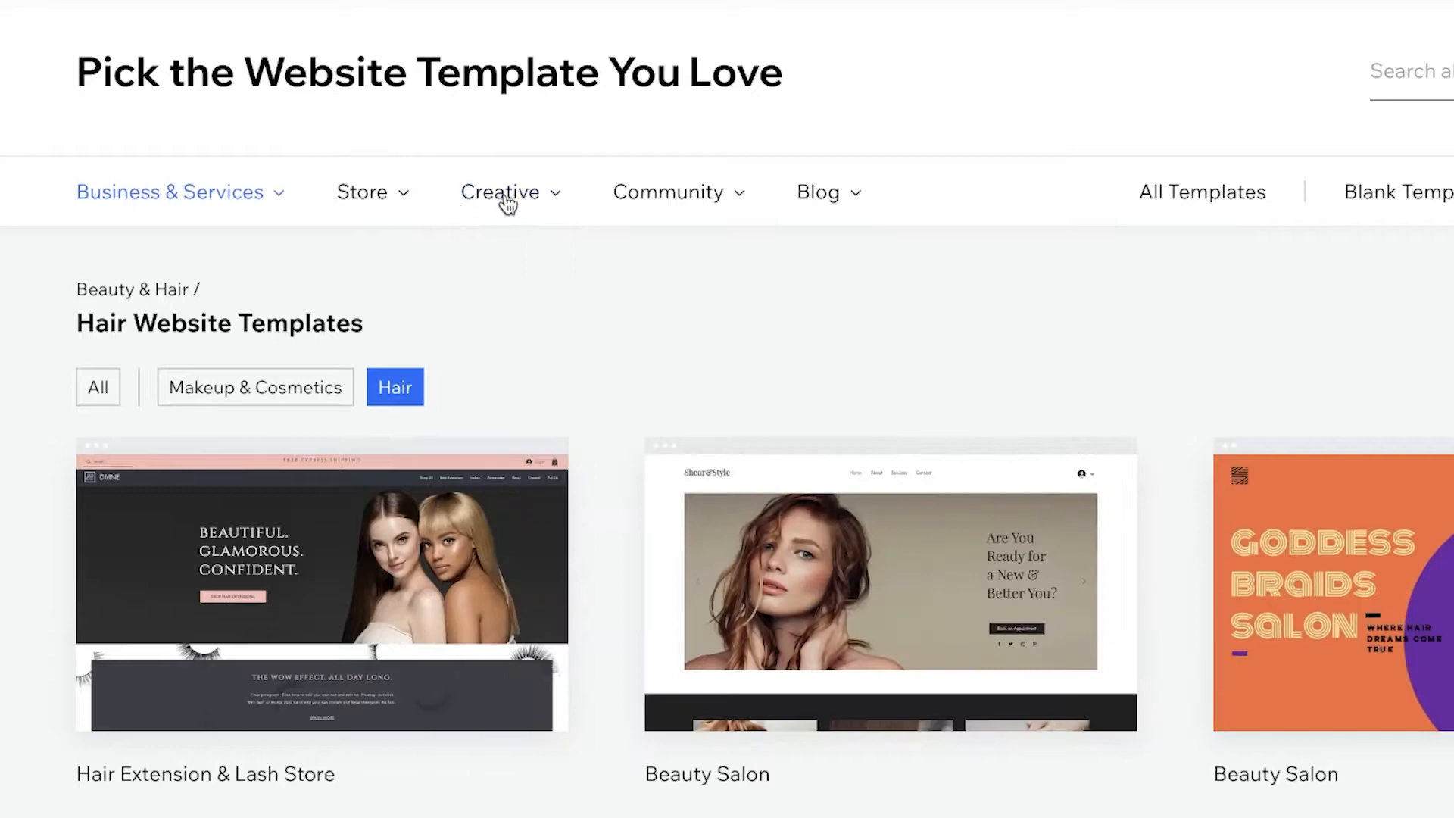
Show the Education templates from the Community category and look through the first page of designs.
mouse_move(636, 215)
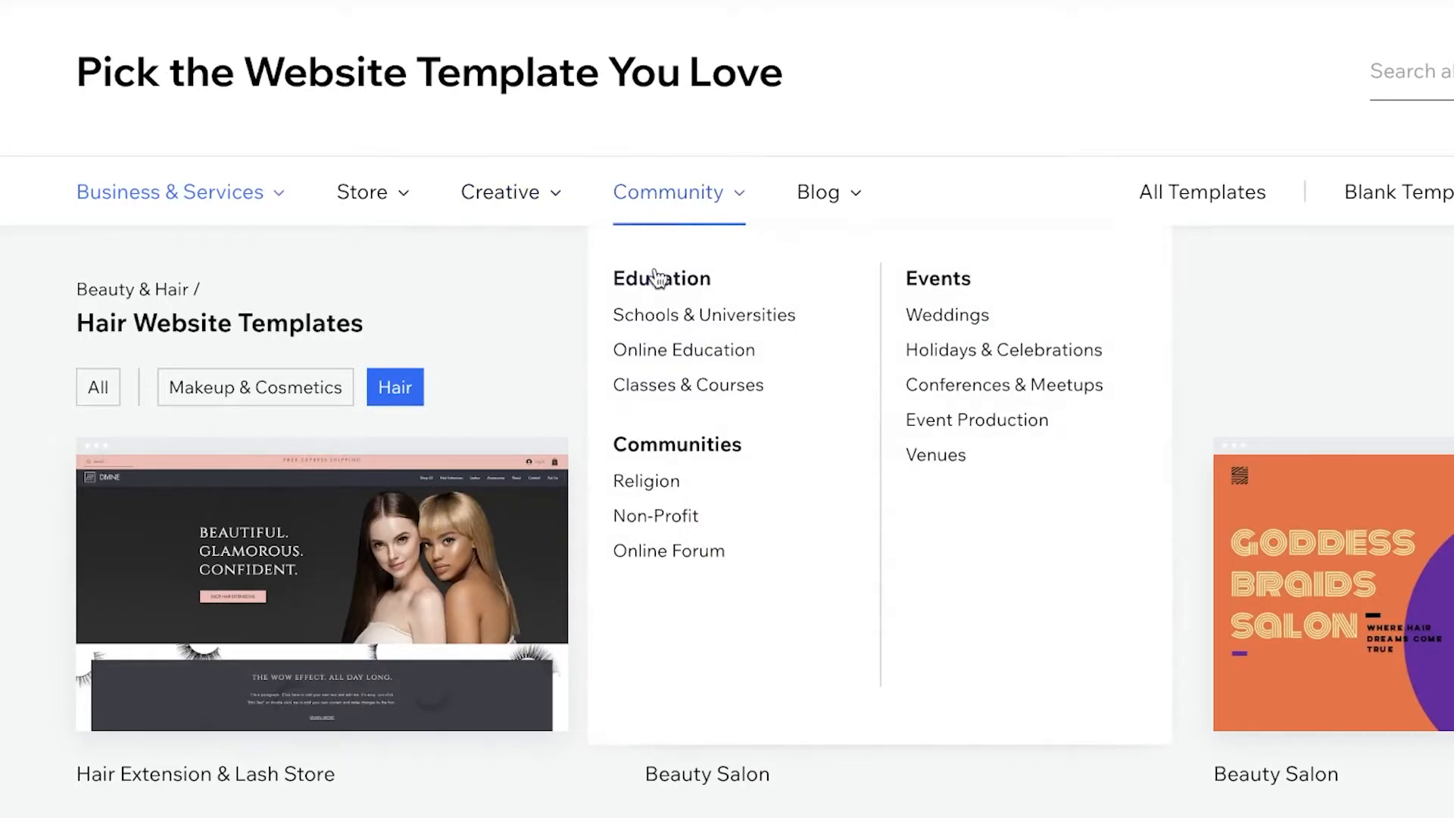
click(657, 276)
scroll(657, 275, down, 3)
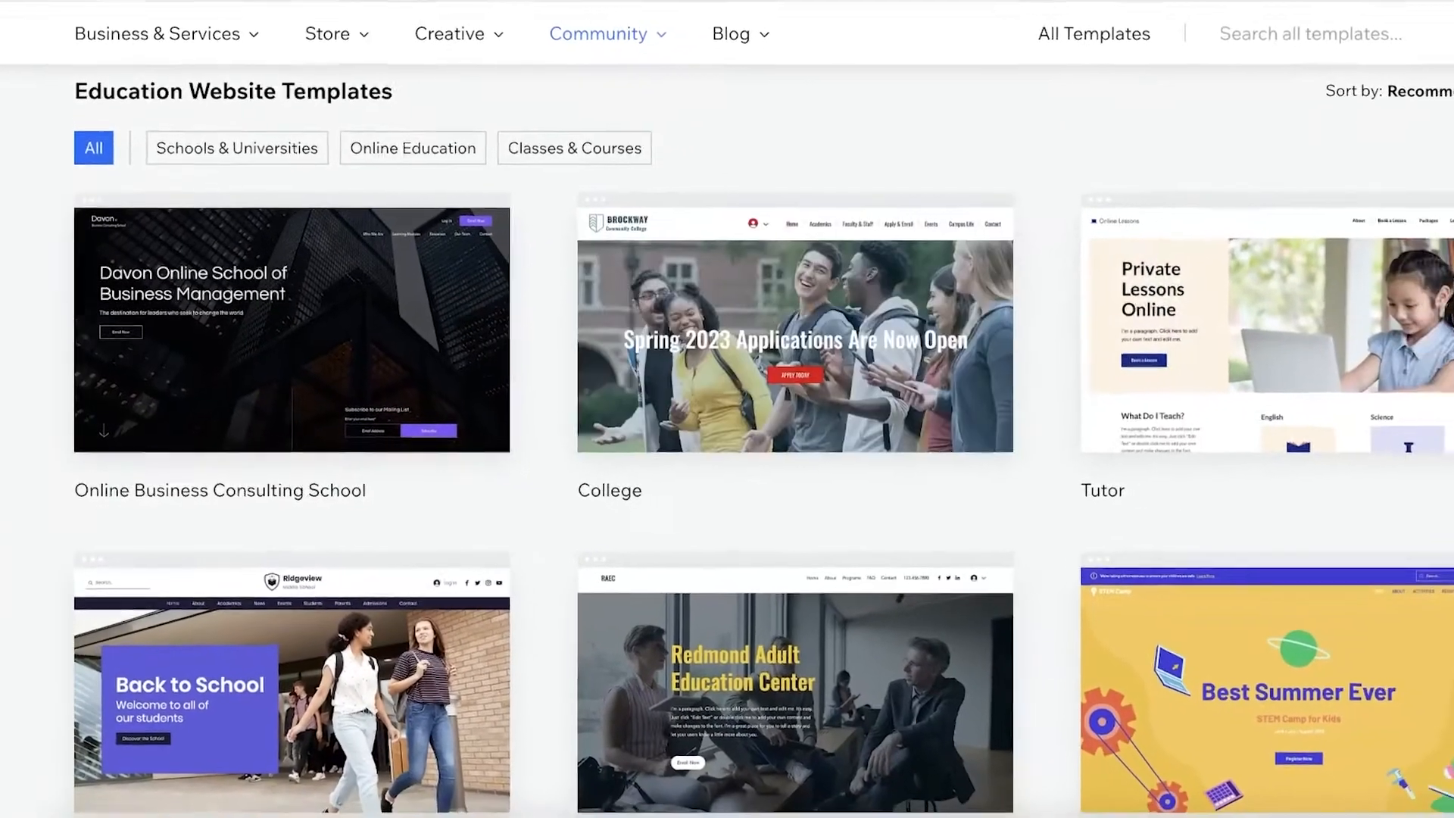
scroll(1449, 301, down, 8)
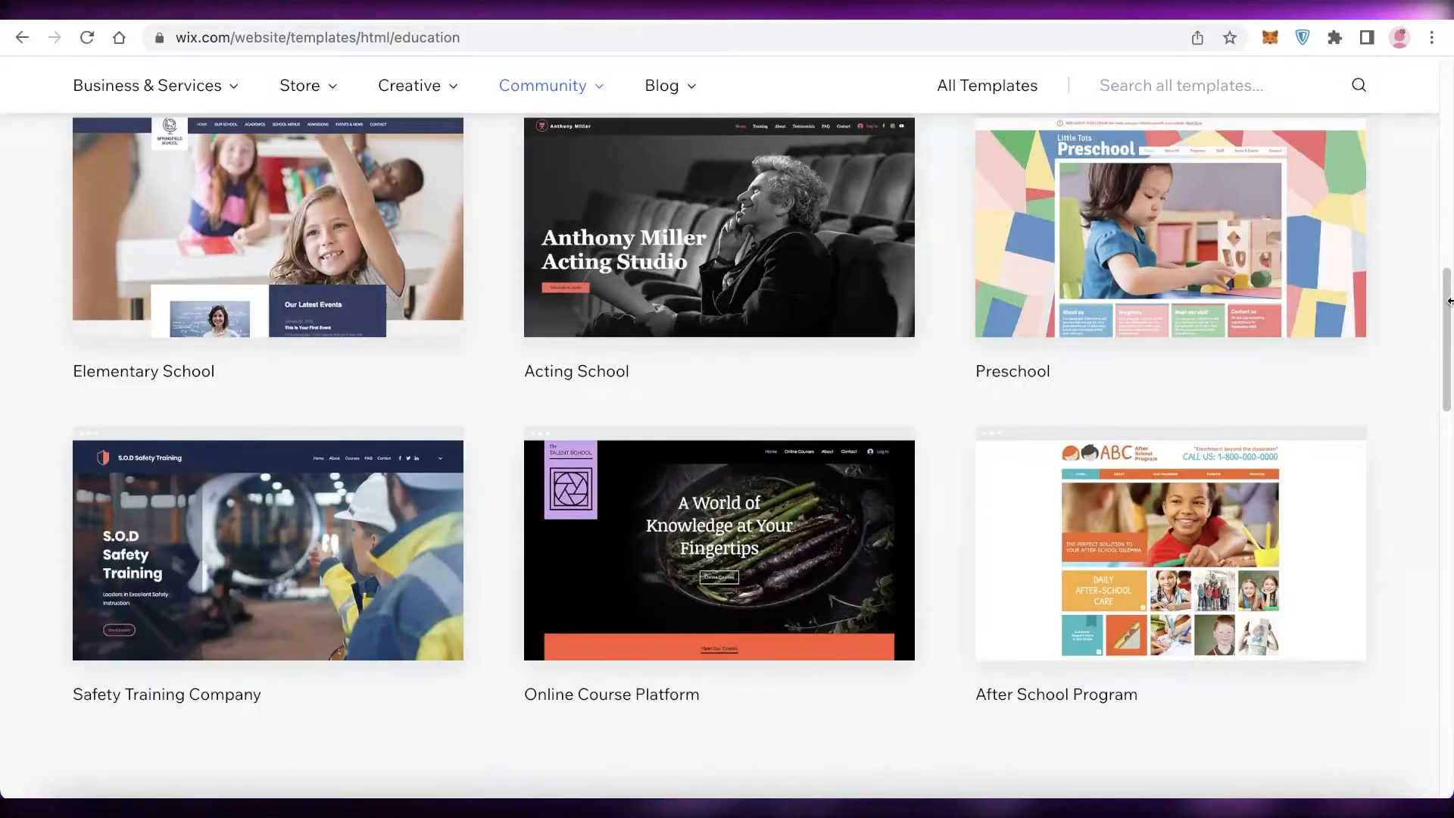
scroll(1449, 301, down, 4)
scroll(1448, 307, up, 6)
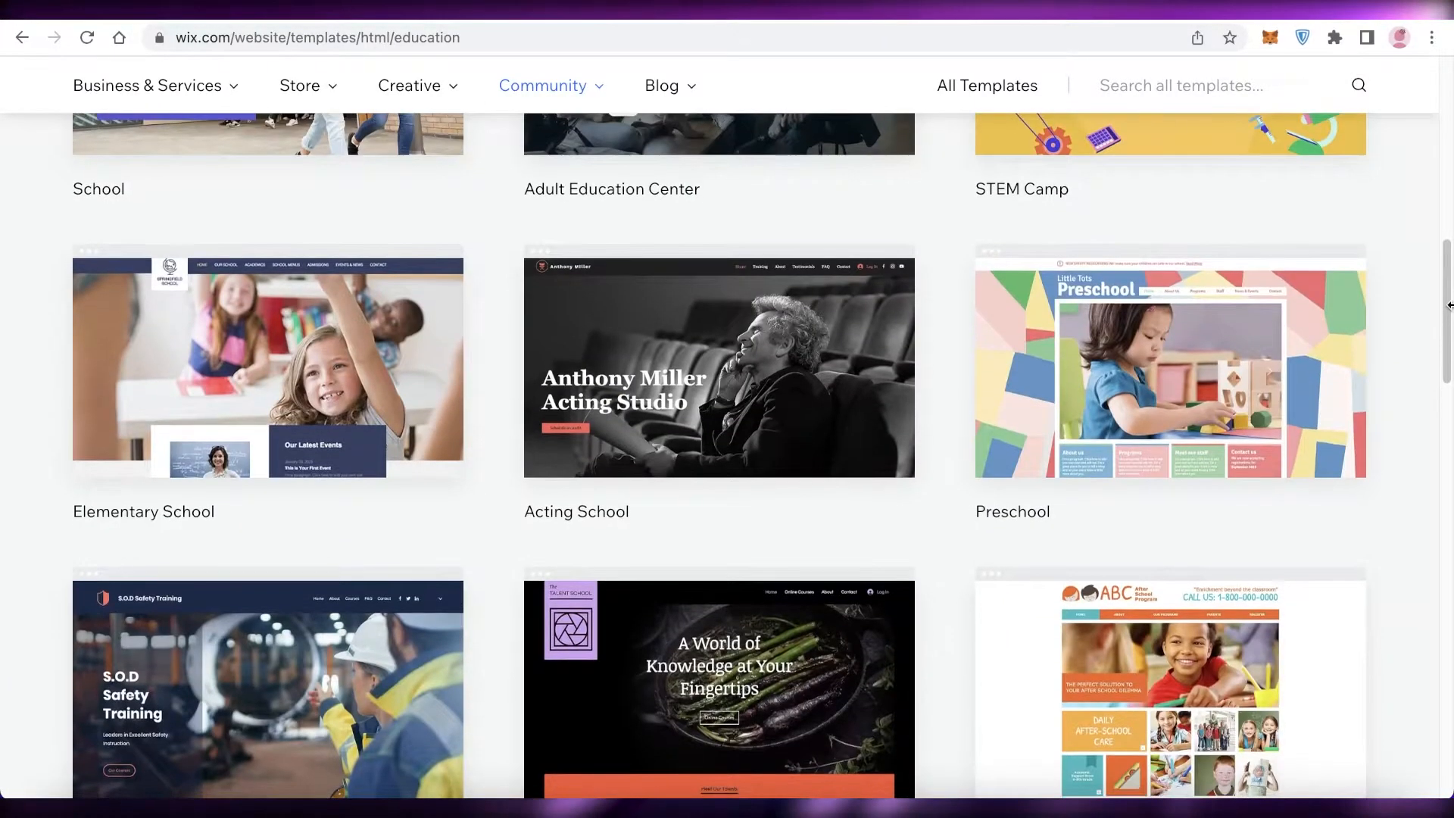
scroll(1449, 304, down, 3)
scroll(1448, 305, up, 3)
scroll(1402, 334, down, 5)
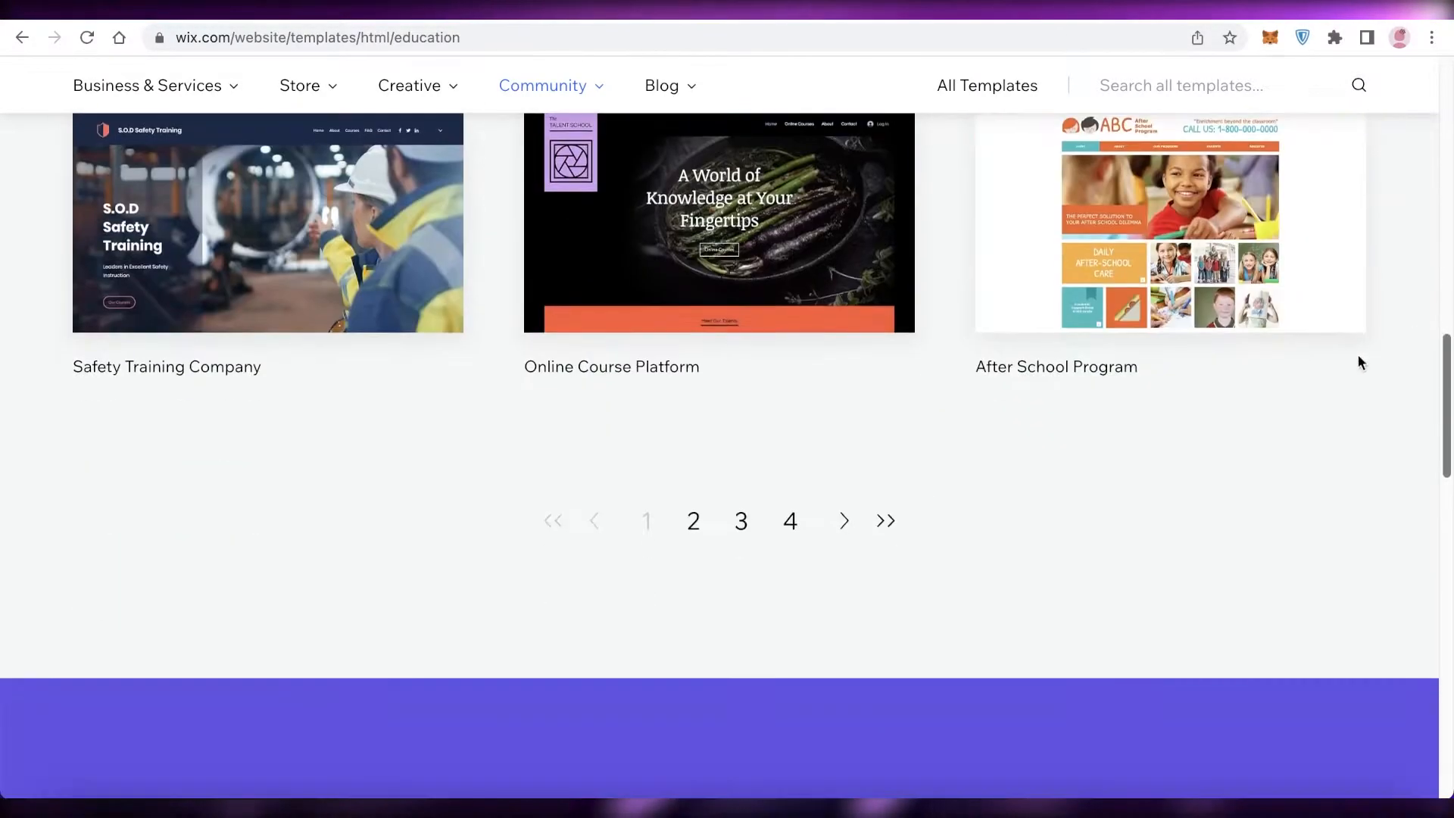
Look through the second and third pages of Education templates.
click(693, 522)
scroll(689, 299, down, 1)
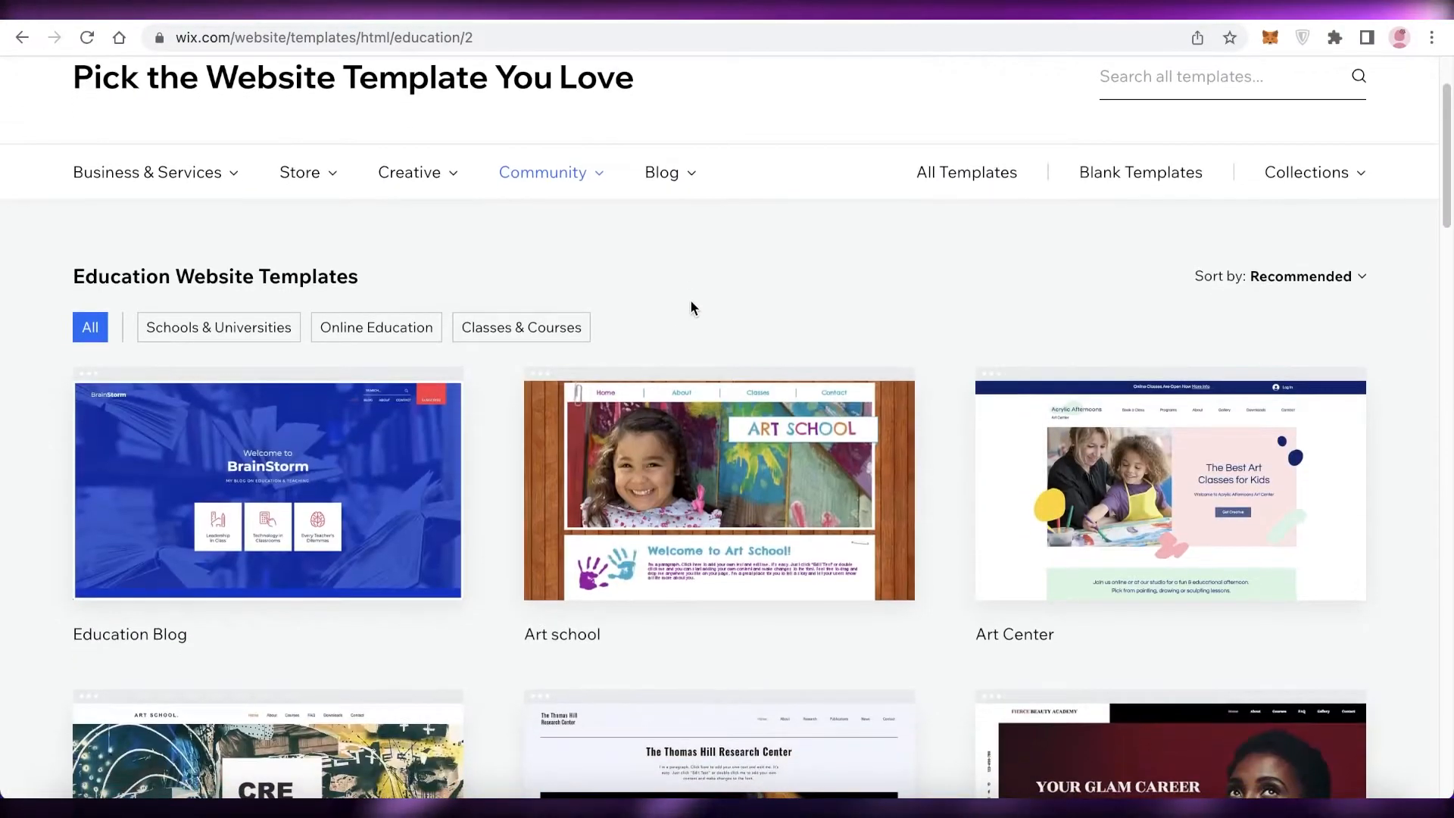
scroll(693, 303, down, 6)
scroll(833, 303, up, 5)
scroll(1351, 302, down, 3)
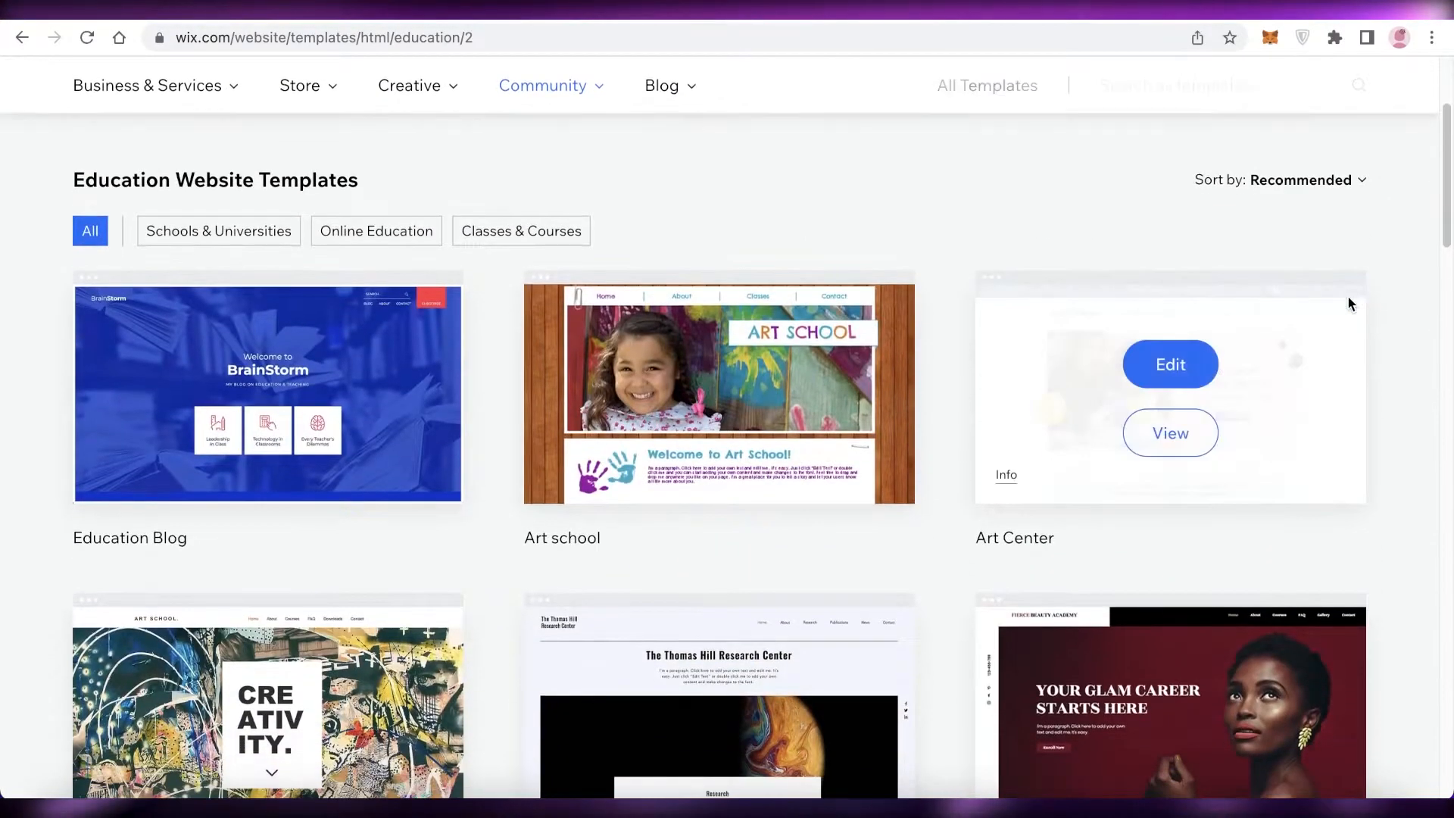
scroll(1443, 287, down, 10)
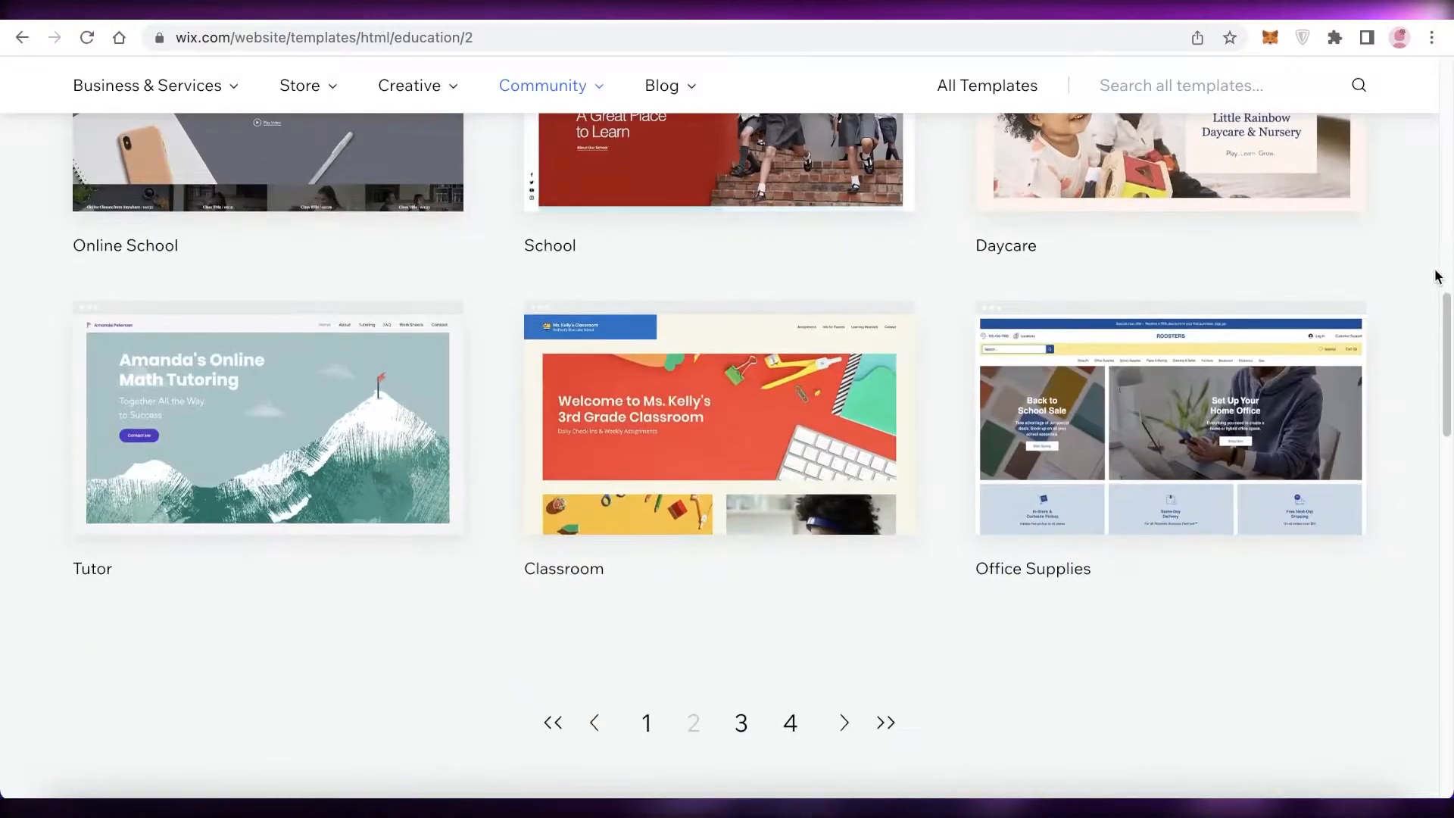
click(740, 722)
scroll(1422, 382, down, 7)
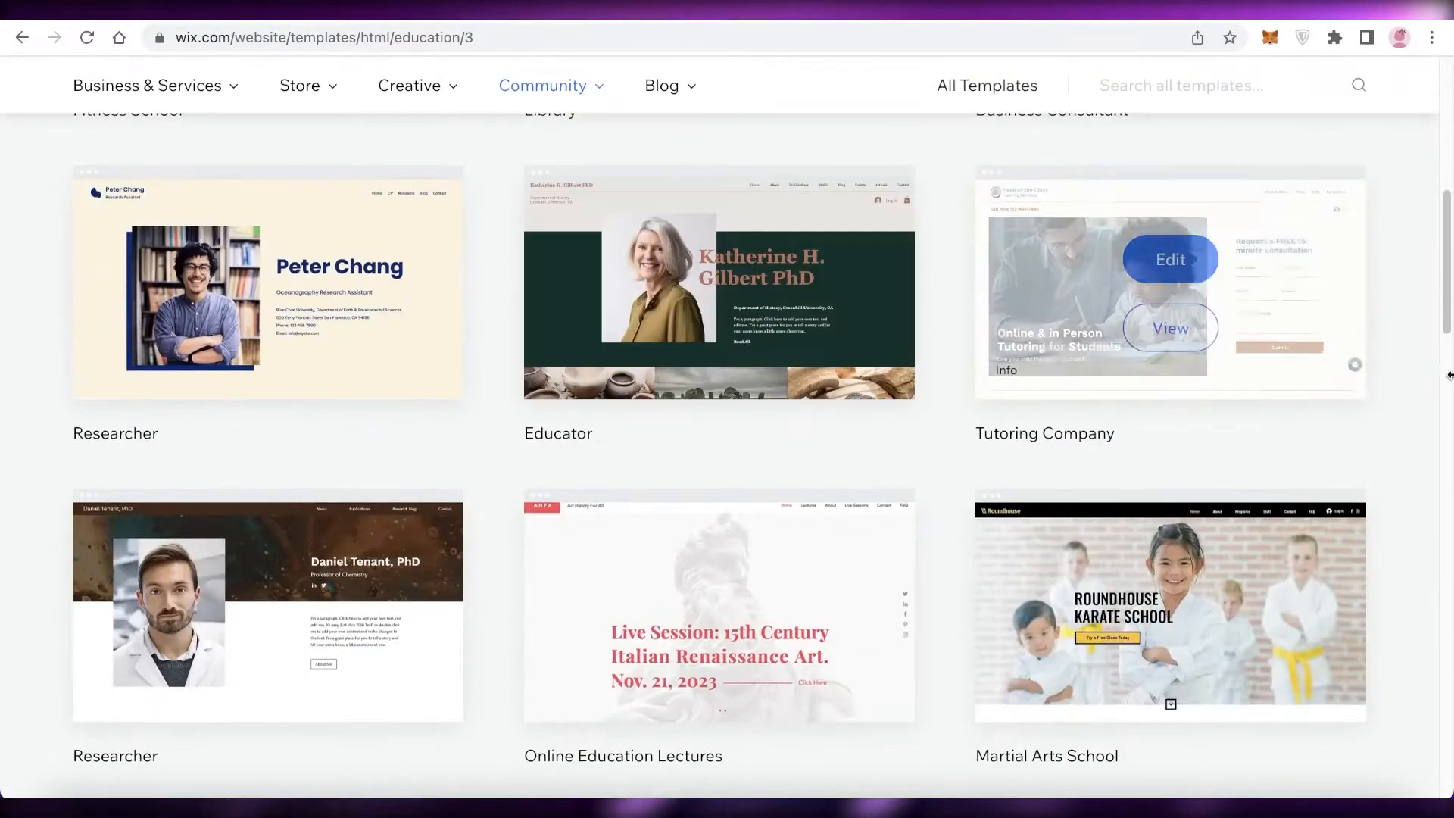
scroll(1424, 375, down, 10)
scroll(1429, 364, up, 4)
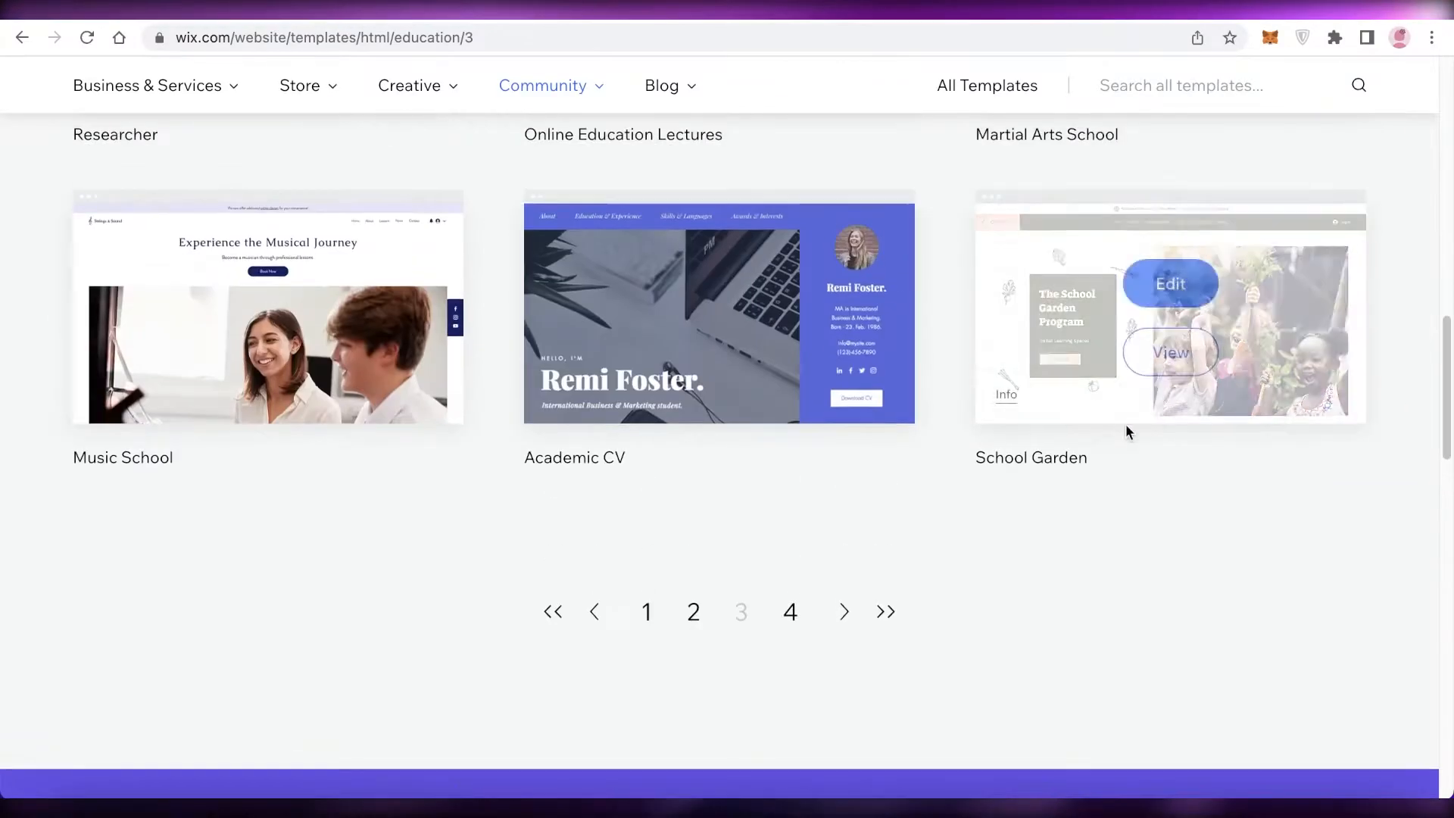
Return to the first page of Education templates and start editing the Preschool template.
click(647, 612)
scroll(1061, 385, down, 10)
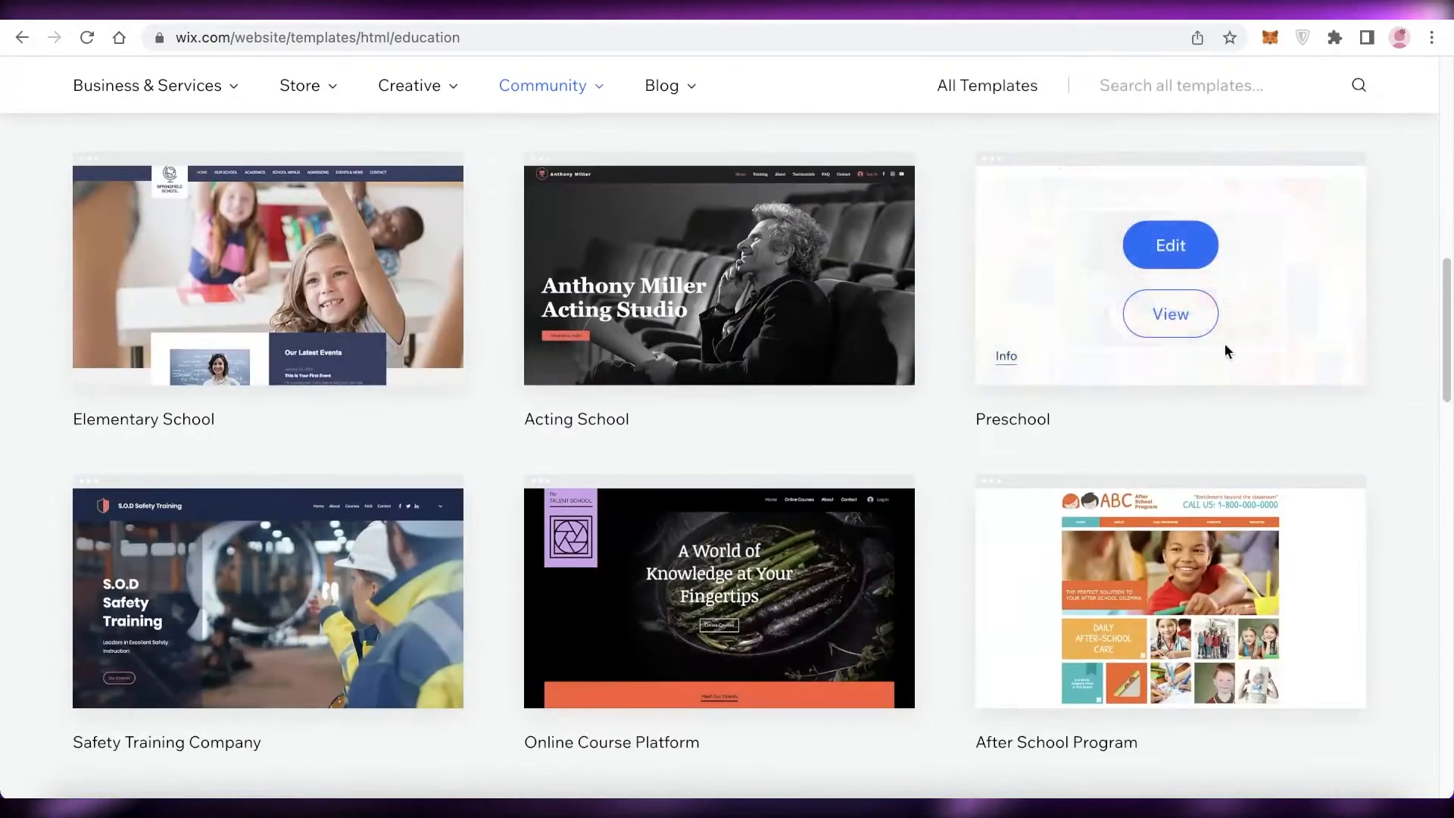
scroll(1212, 295, up, 2)
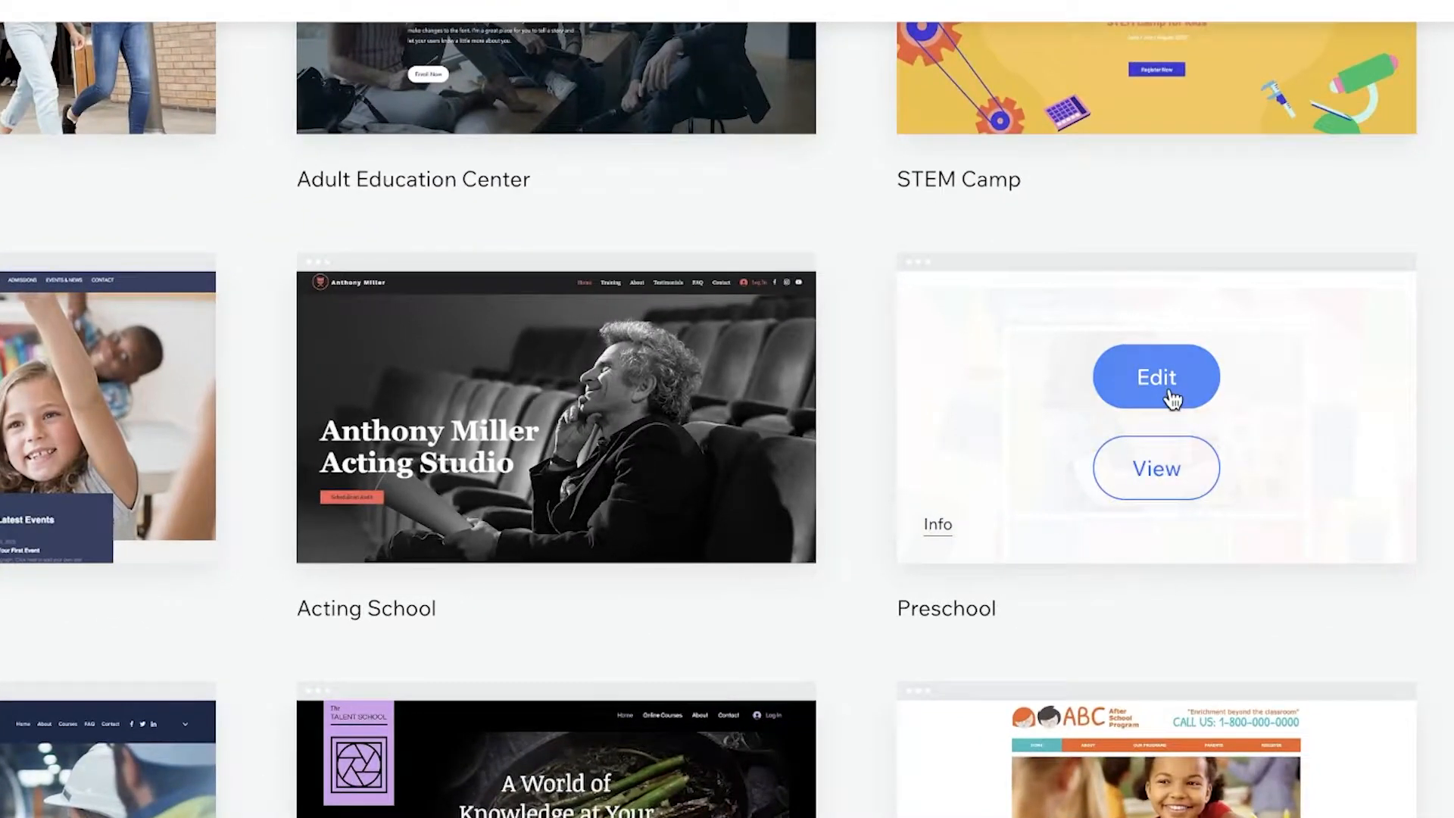
click(1166, 378)
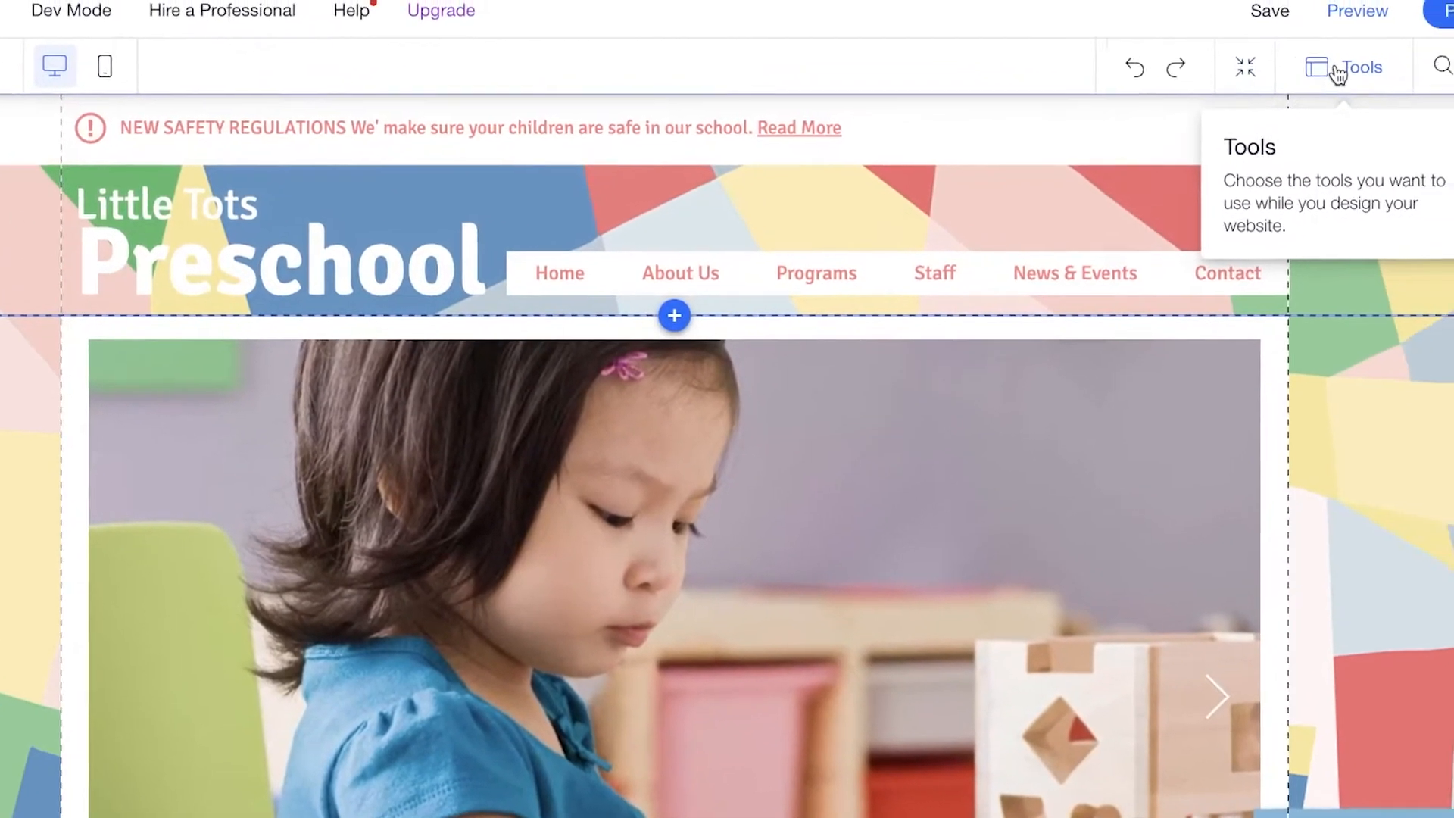
Examine the editor's available design tools and the list of pages in the Preschool site.
click(1338, 74)
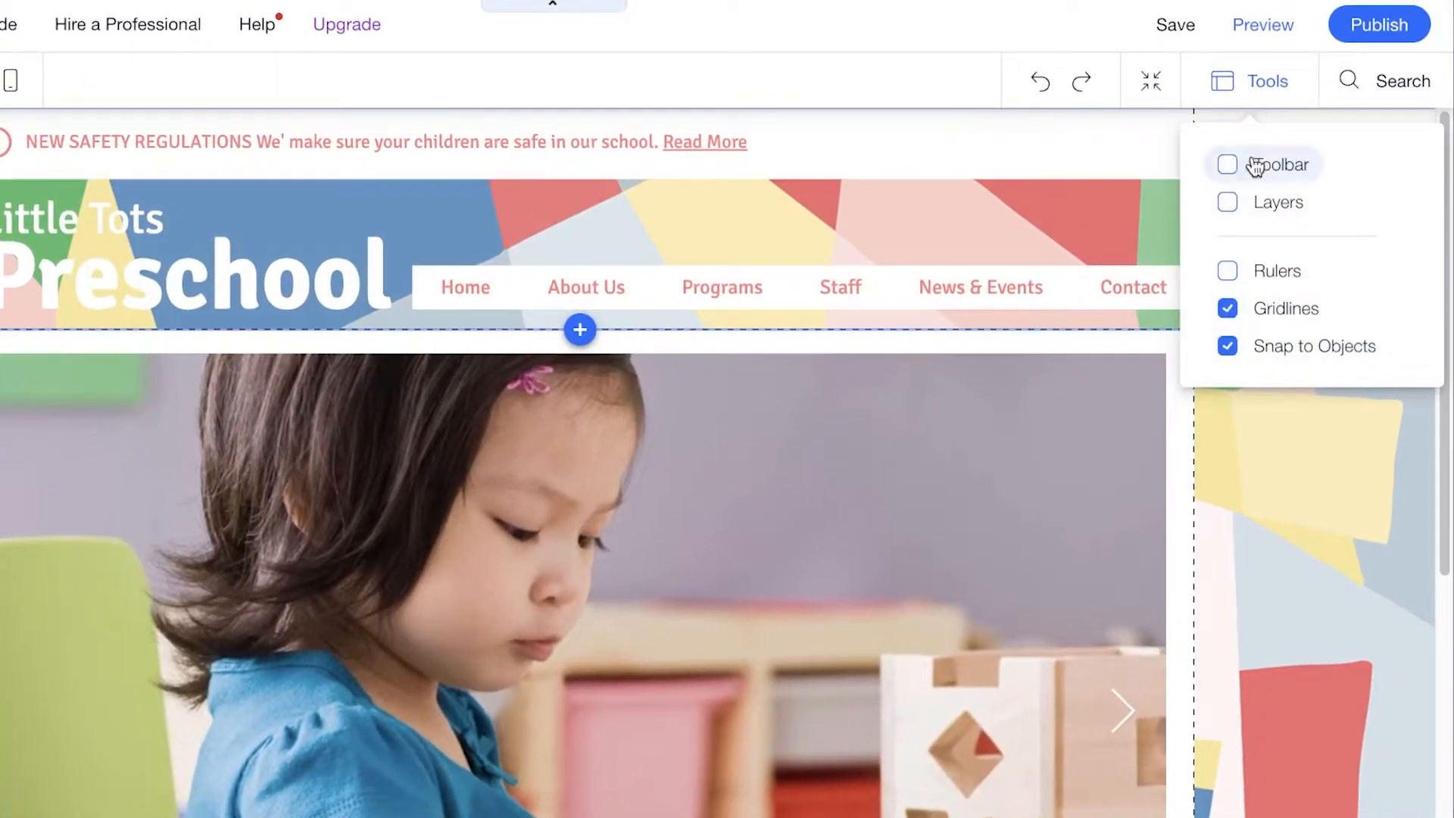
click(1265, 102)
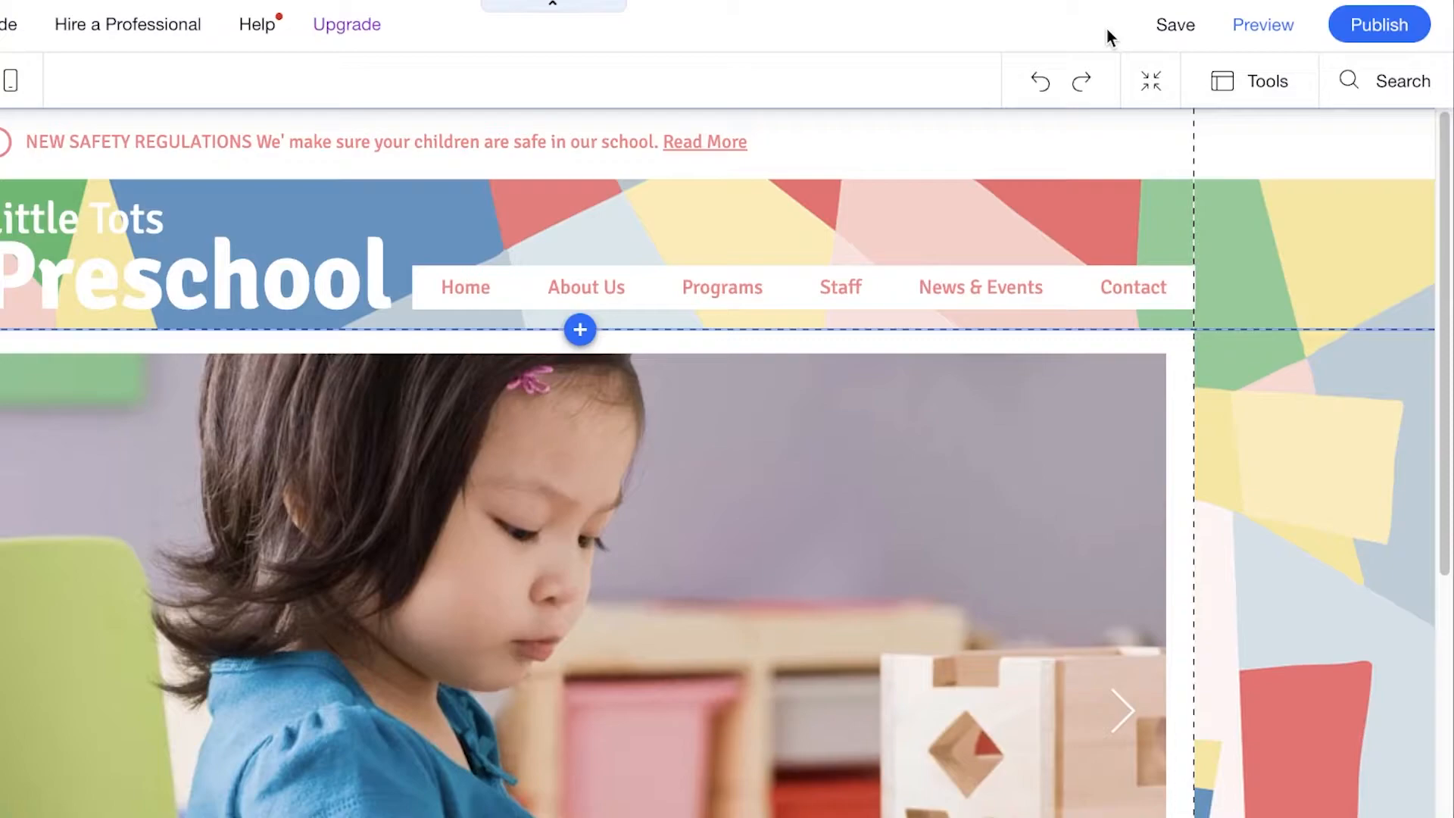
scroll(318, 282, down, 2)
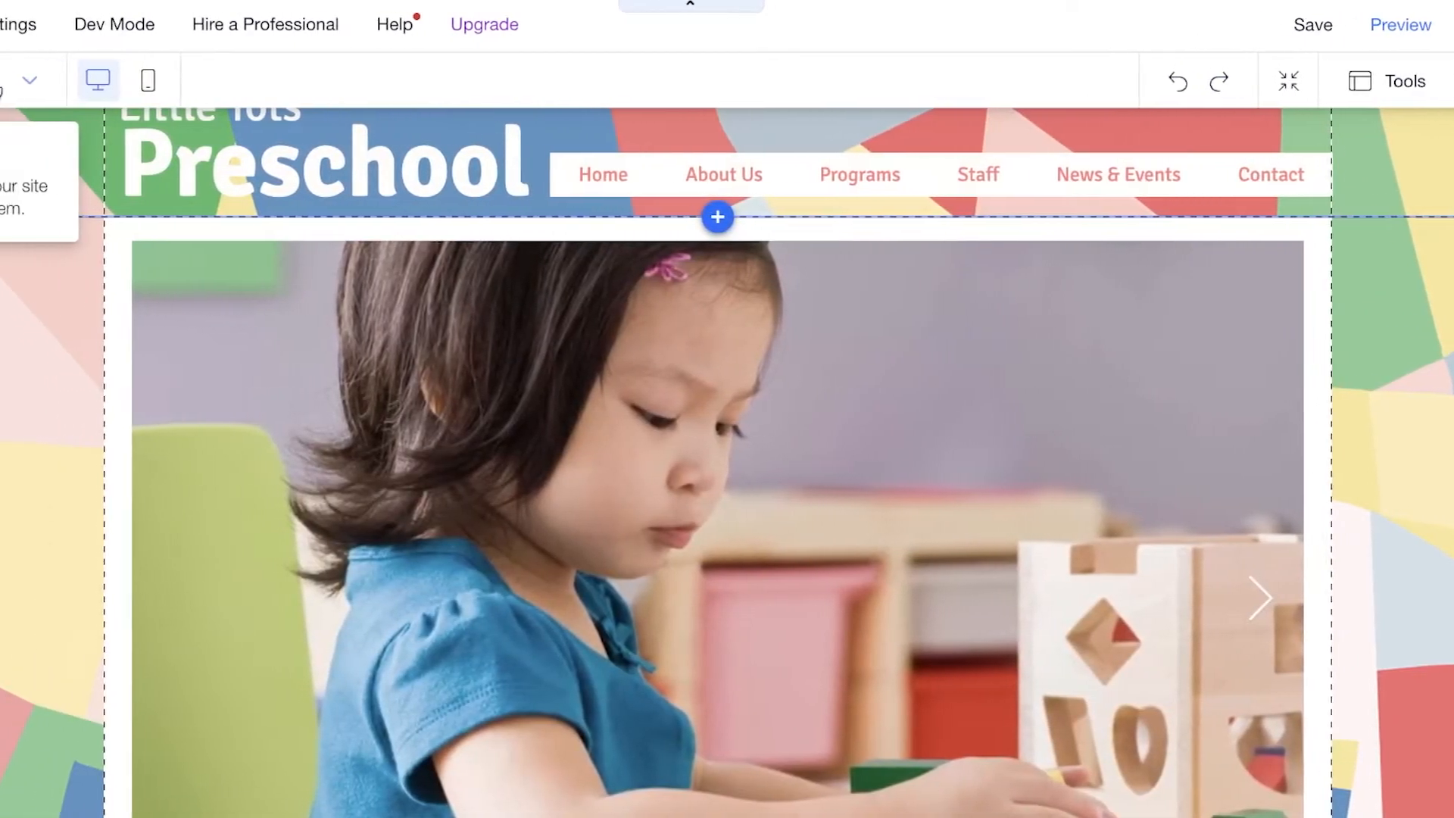
click(115, 80)
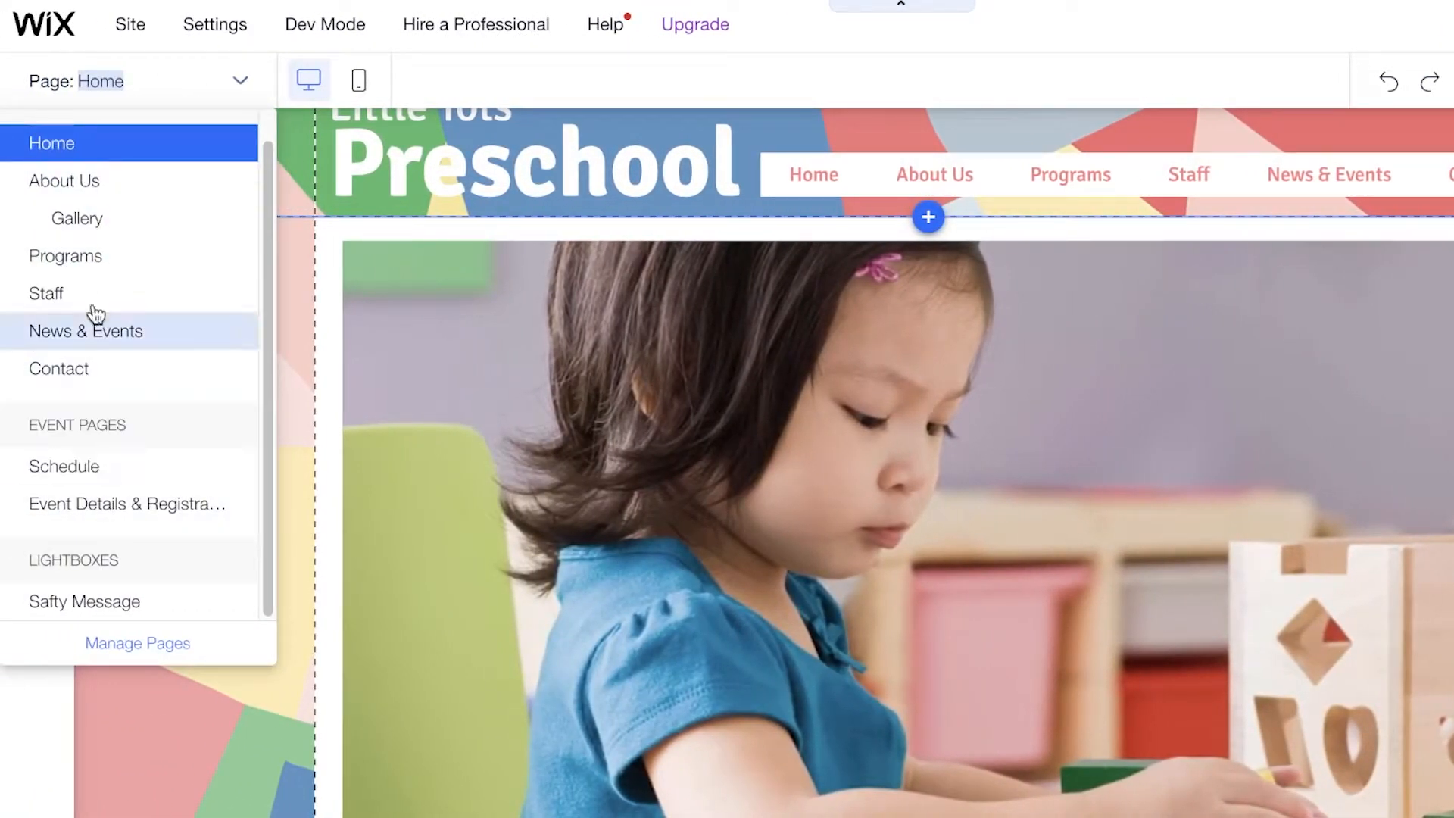
click(184, 100)
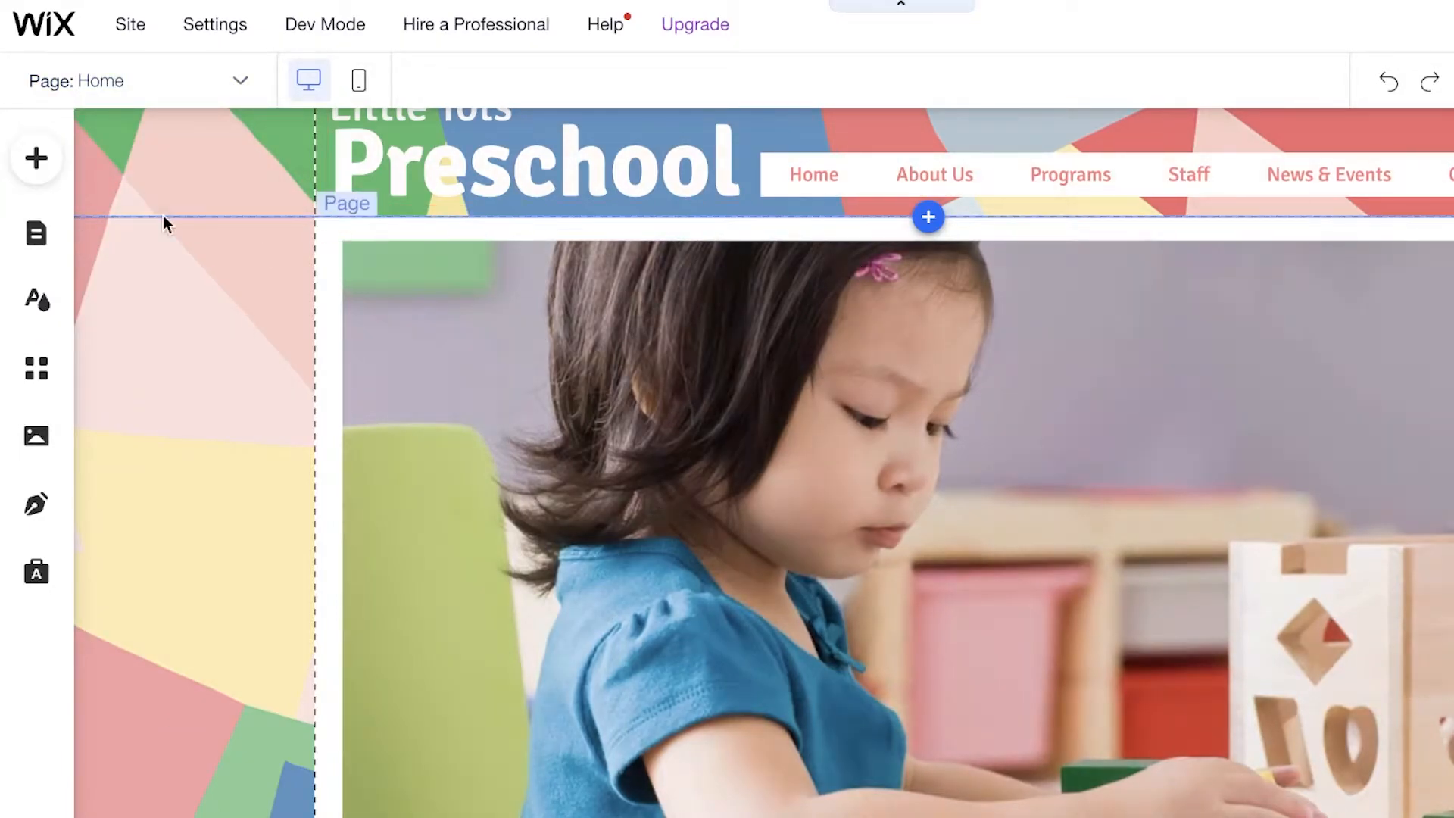
Delete the Programs and Staff pages from the site menu.
click(50, 248)
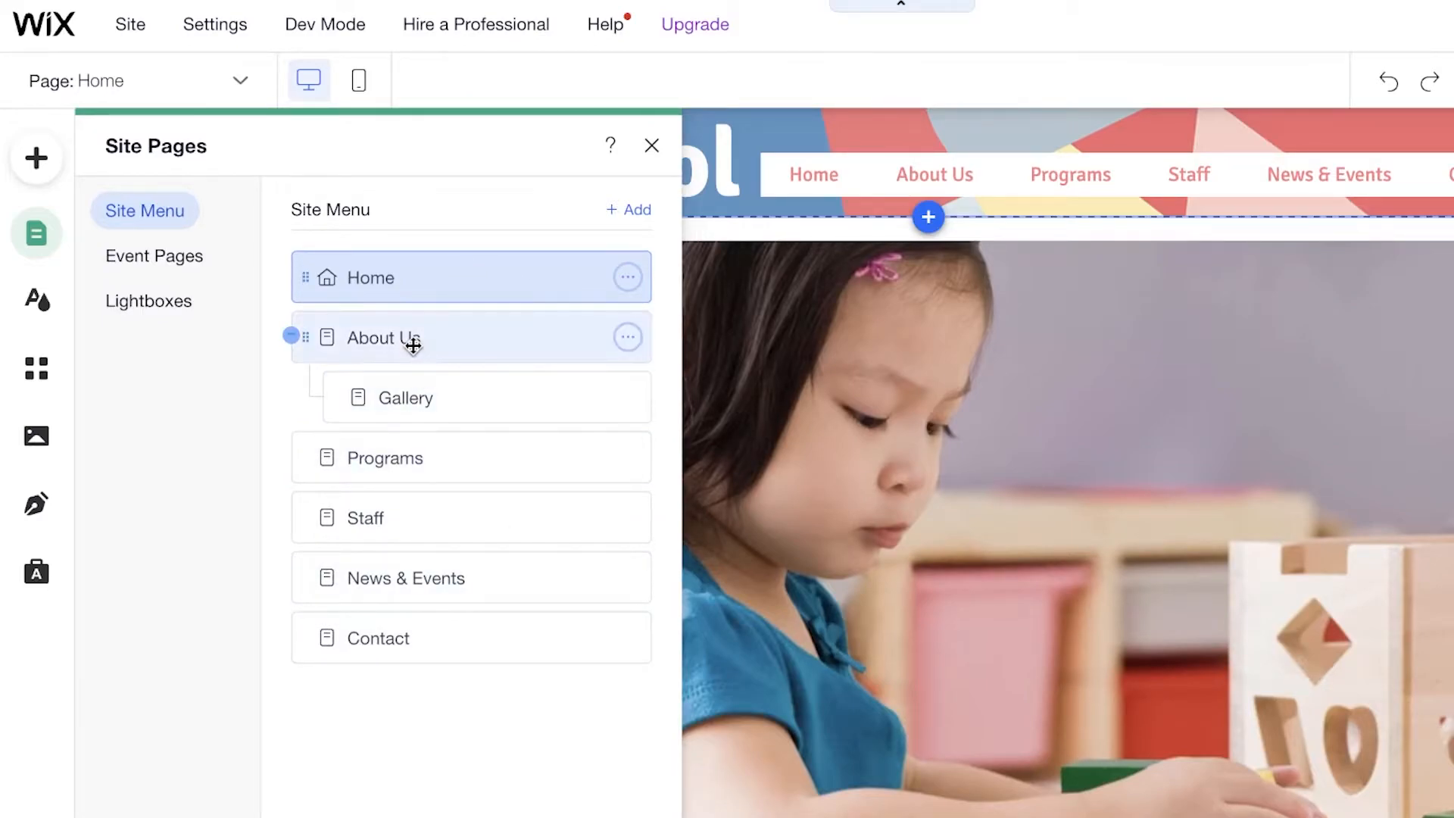
click(628, 460)
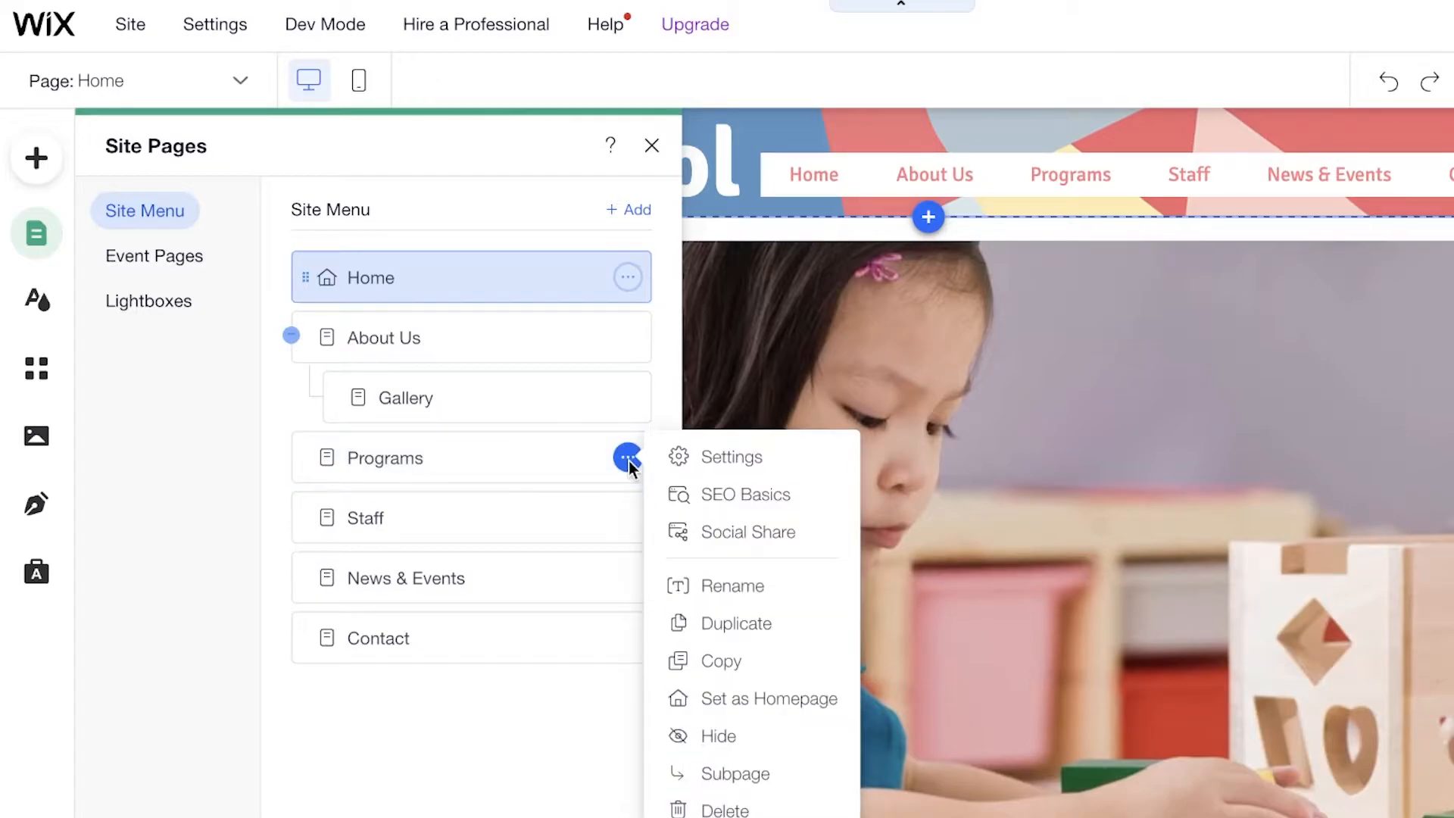
click(684, 809)
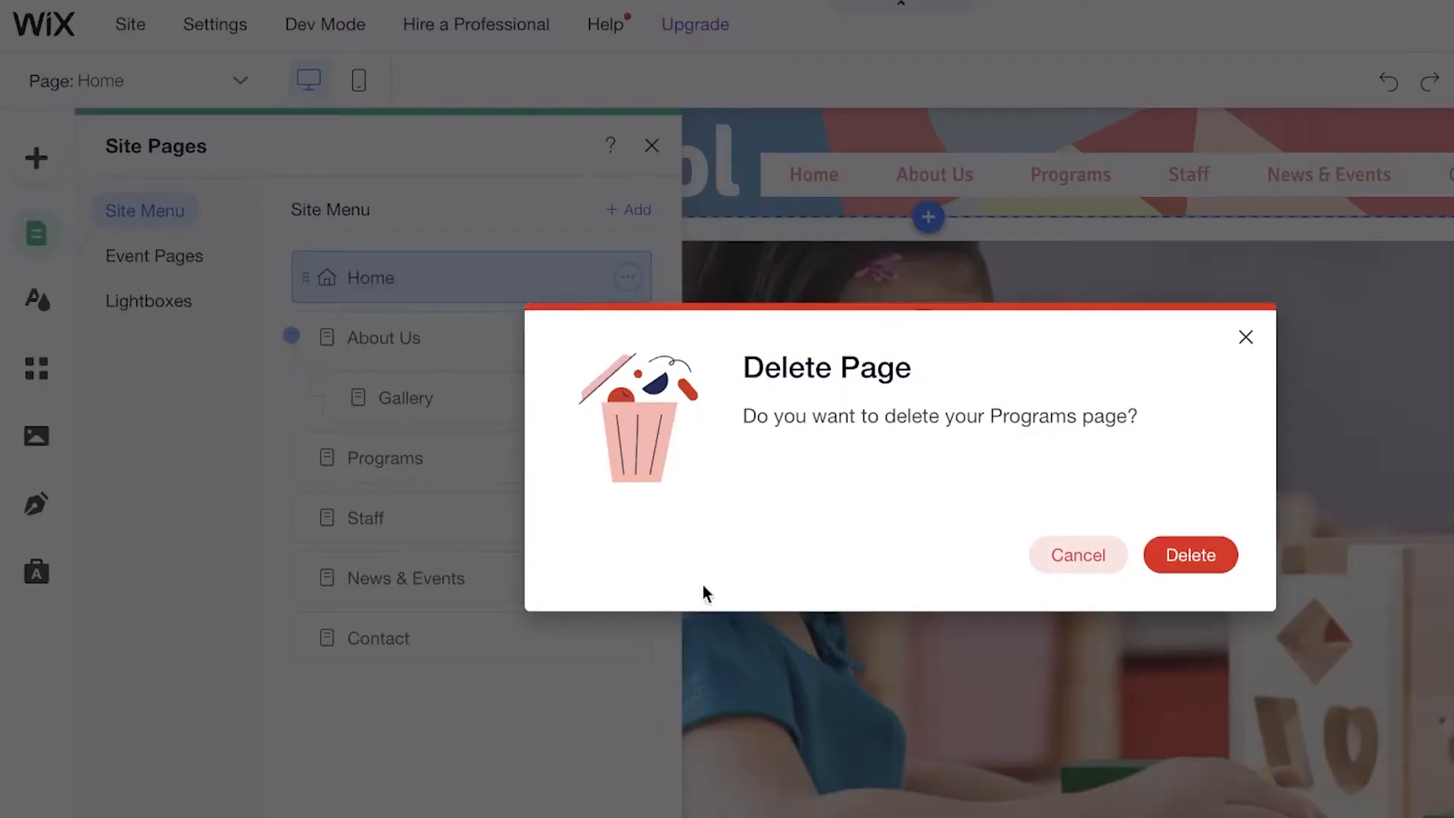
click(1190, 556)
click(628, 457)
click(684, 809)
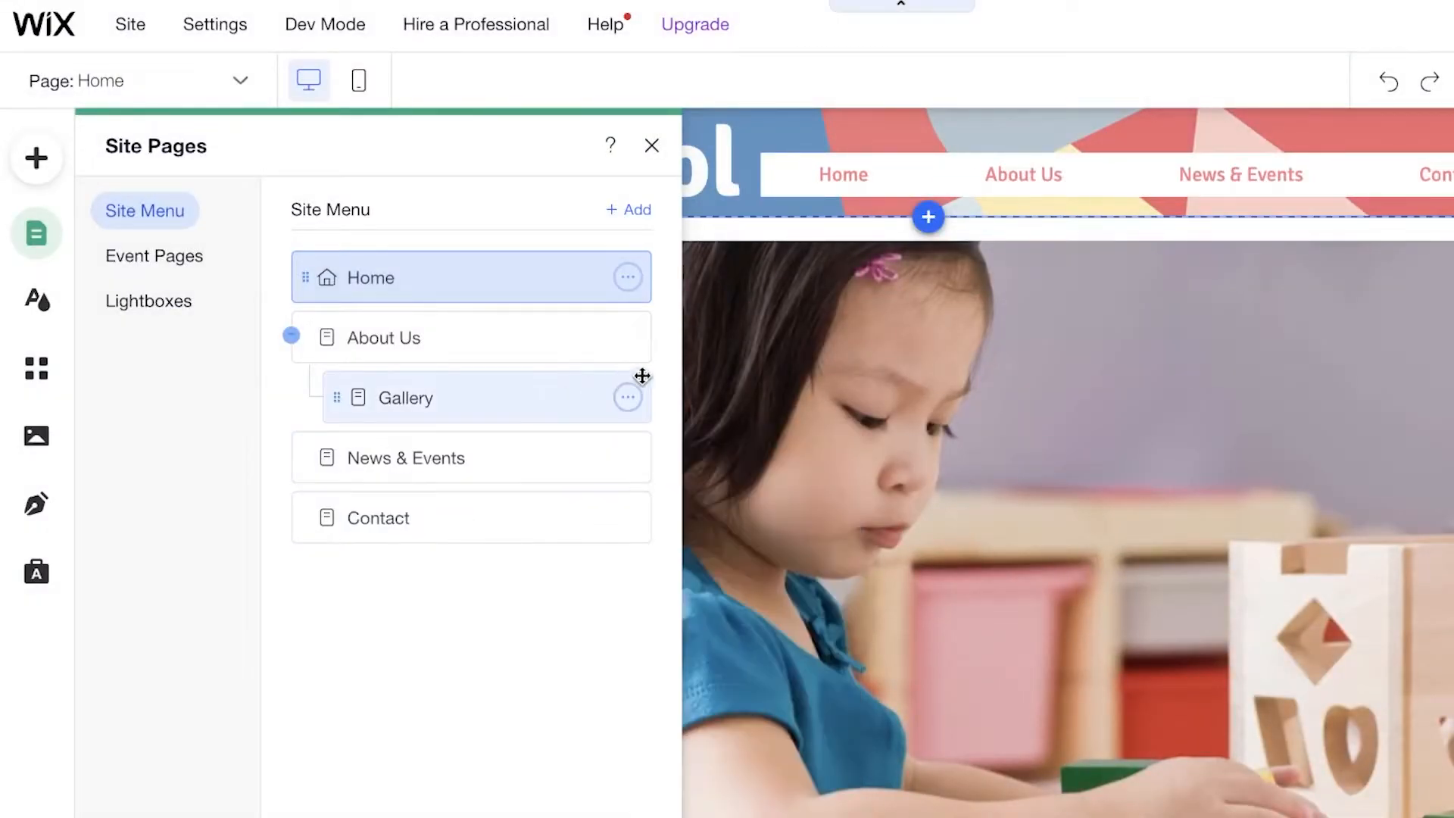
Move the Gallery subpage out from under About Us to the main menu level and open it.
drag(428, 396, 348, 387)
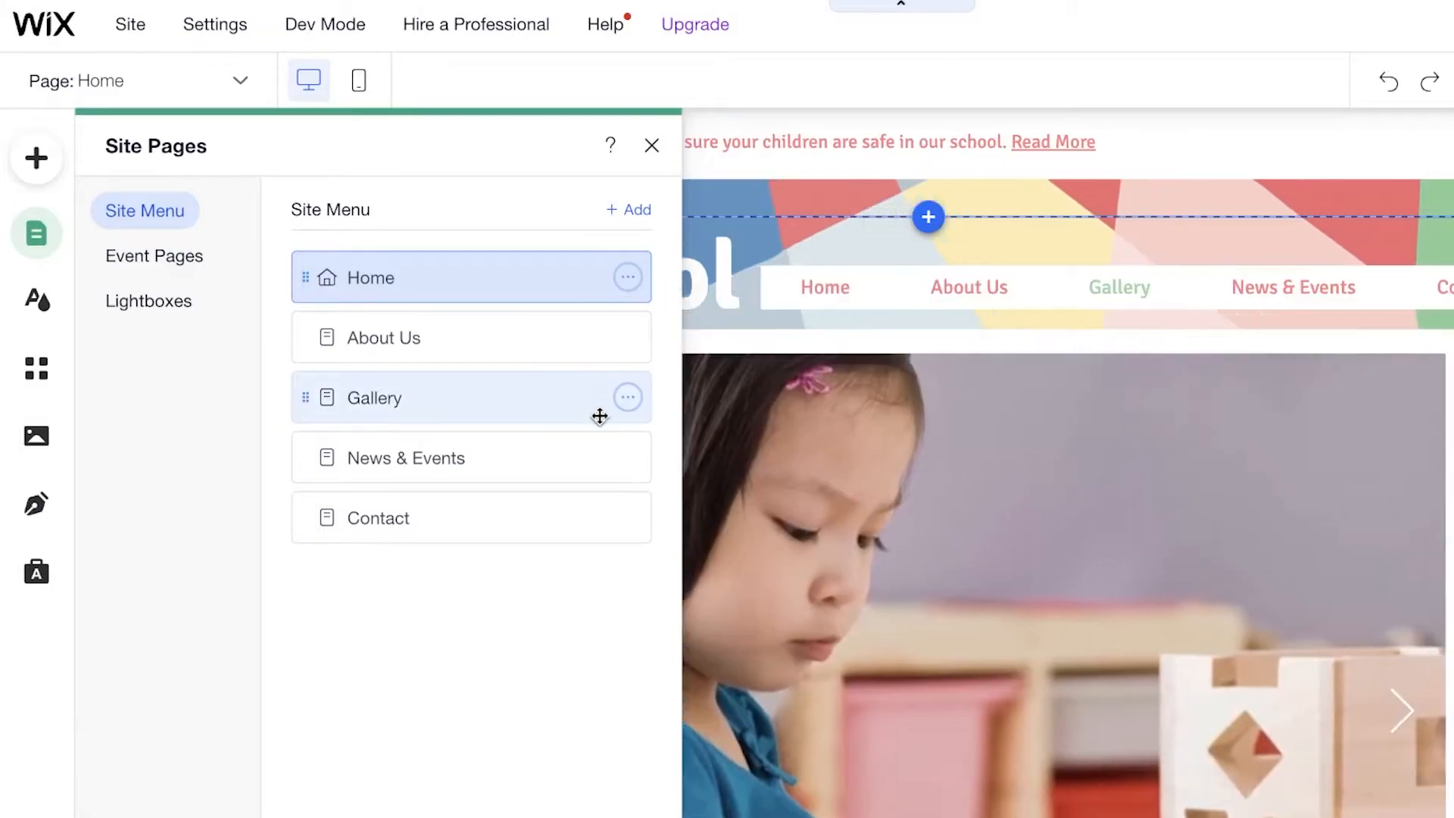
click(558, 402)
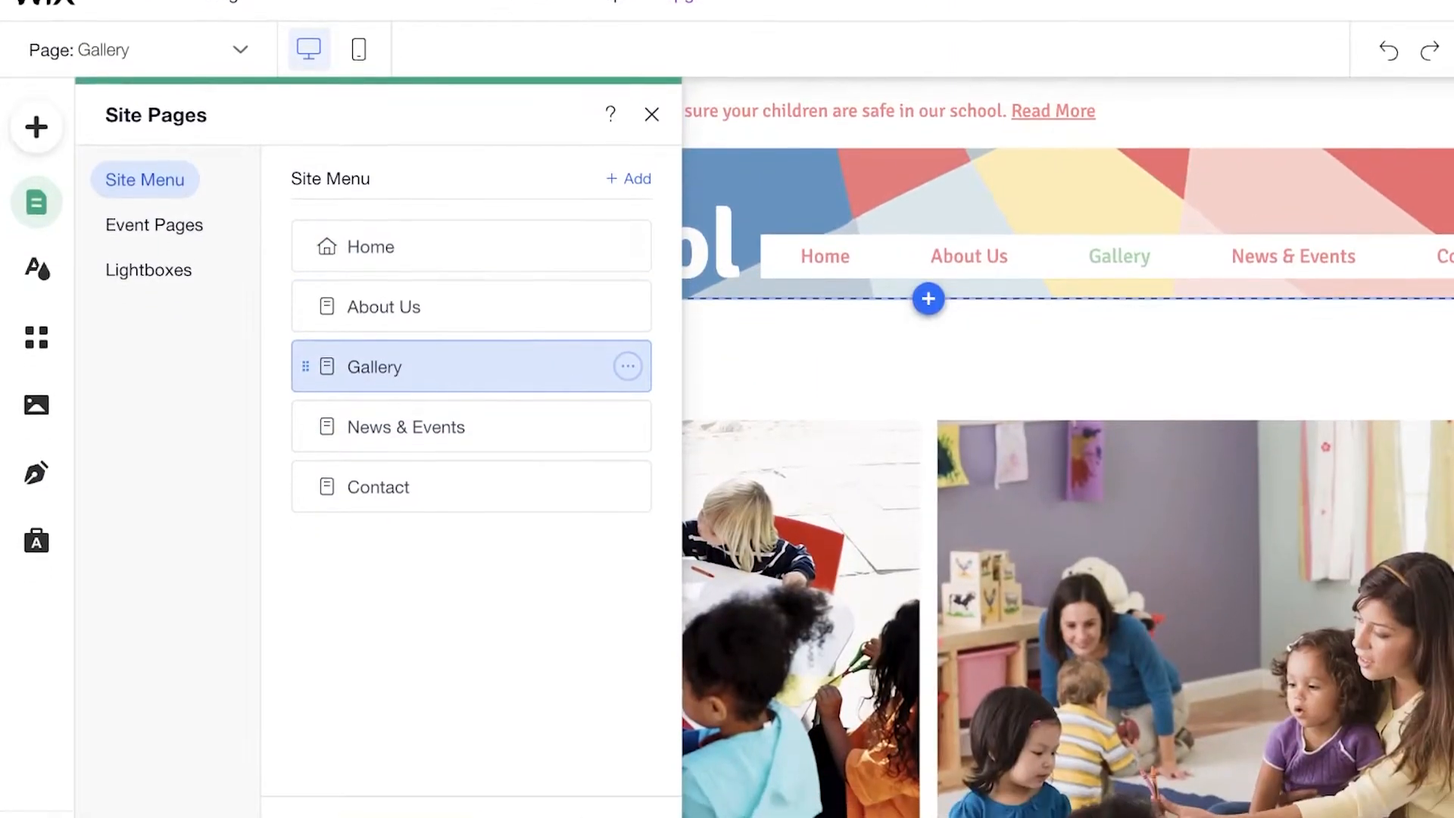
Add a blank page named "Hear from the Parents!" and place it after Contact in the site menu.
click(415, 796)
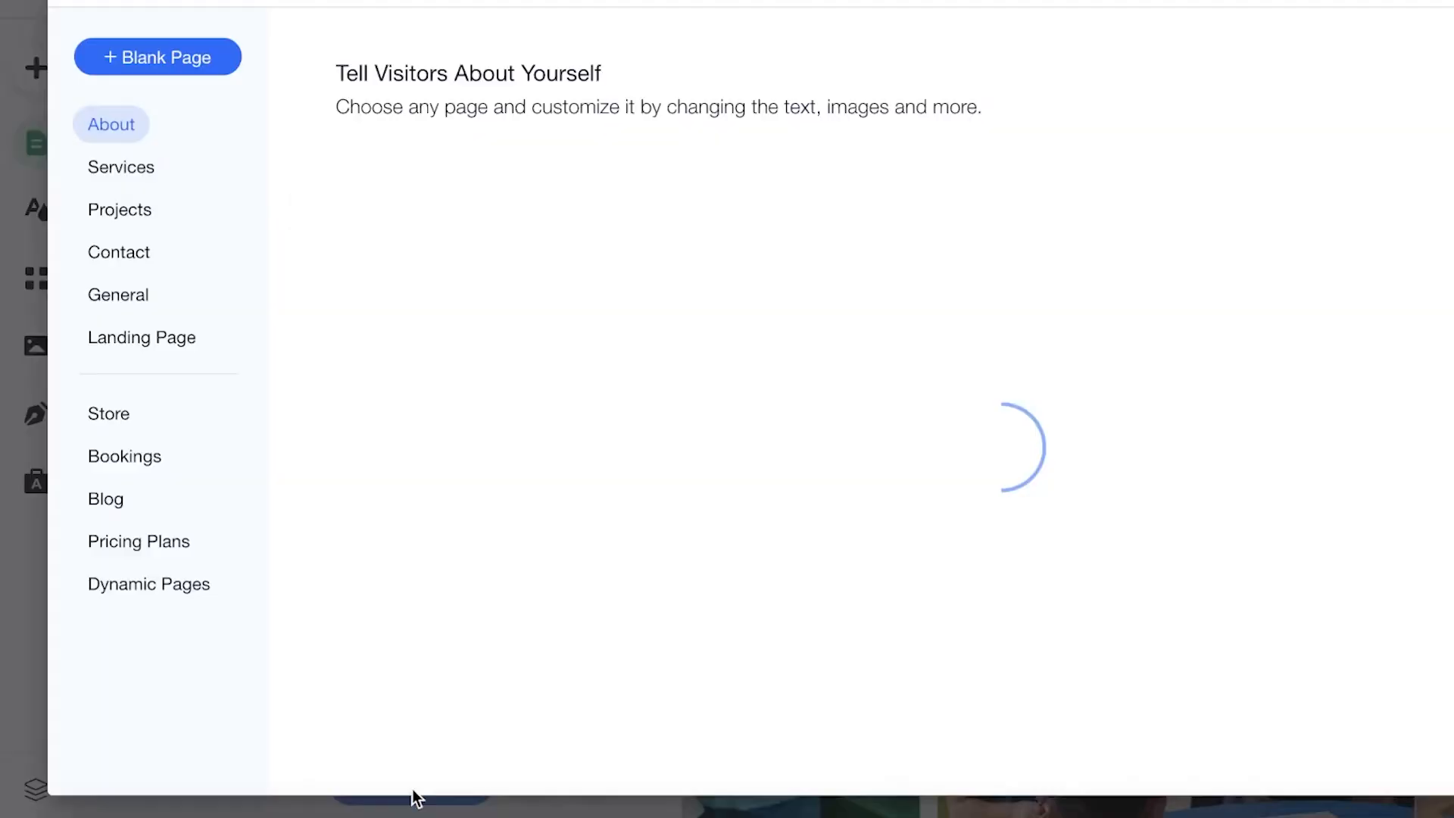
click(223, 65)
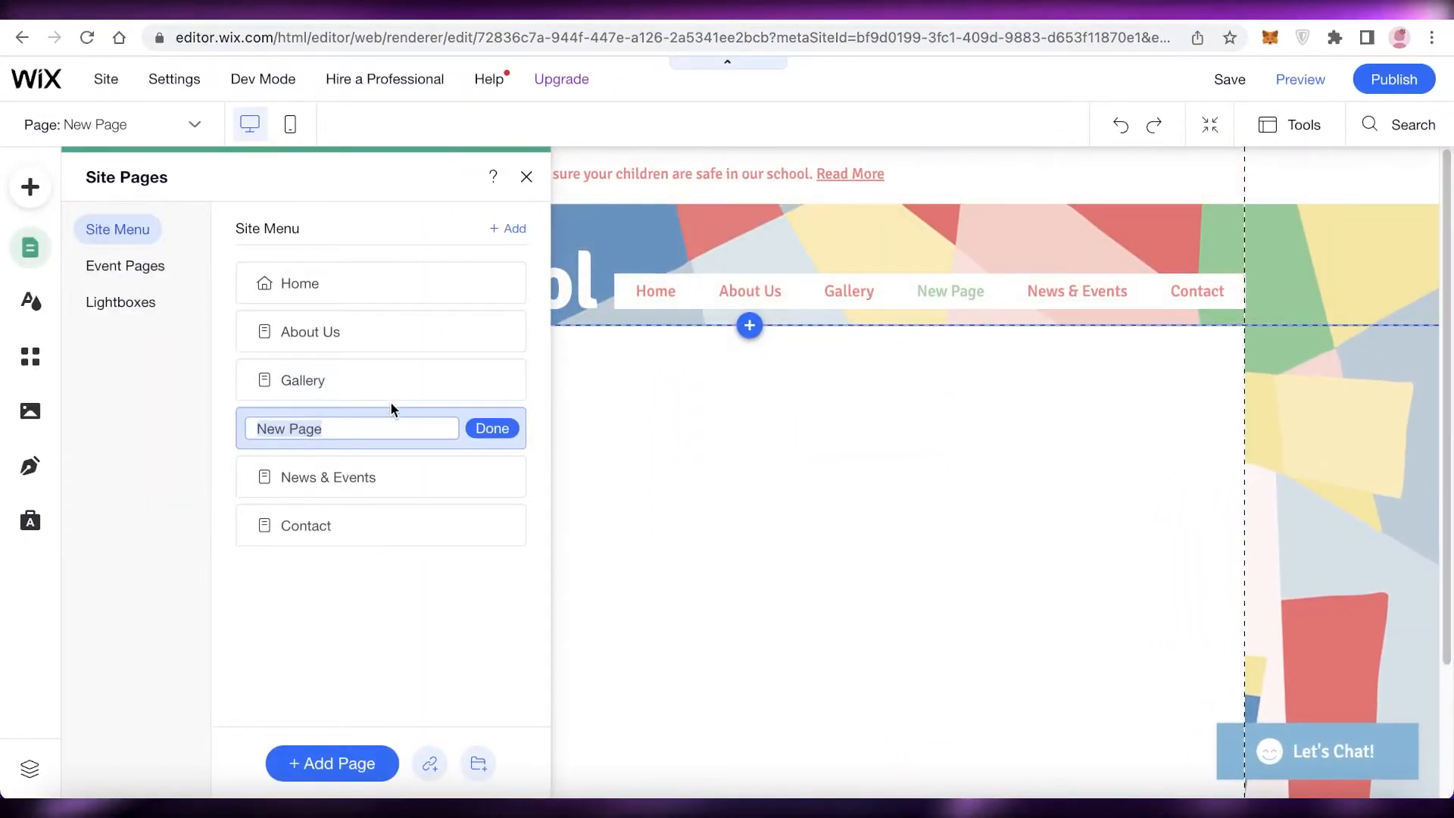
key(BackSpace)
text(Te)
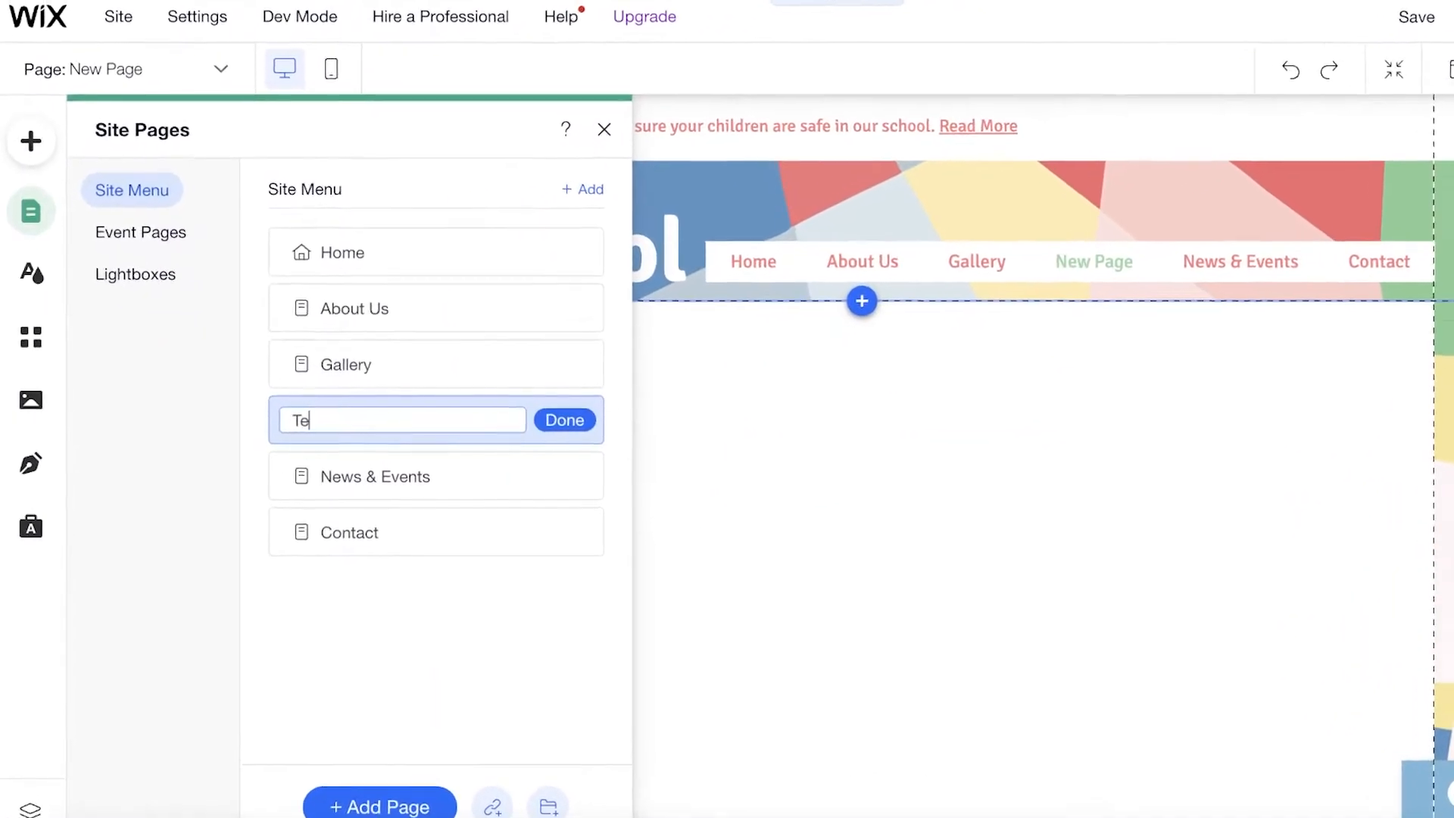
text(stimonia)
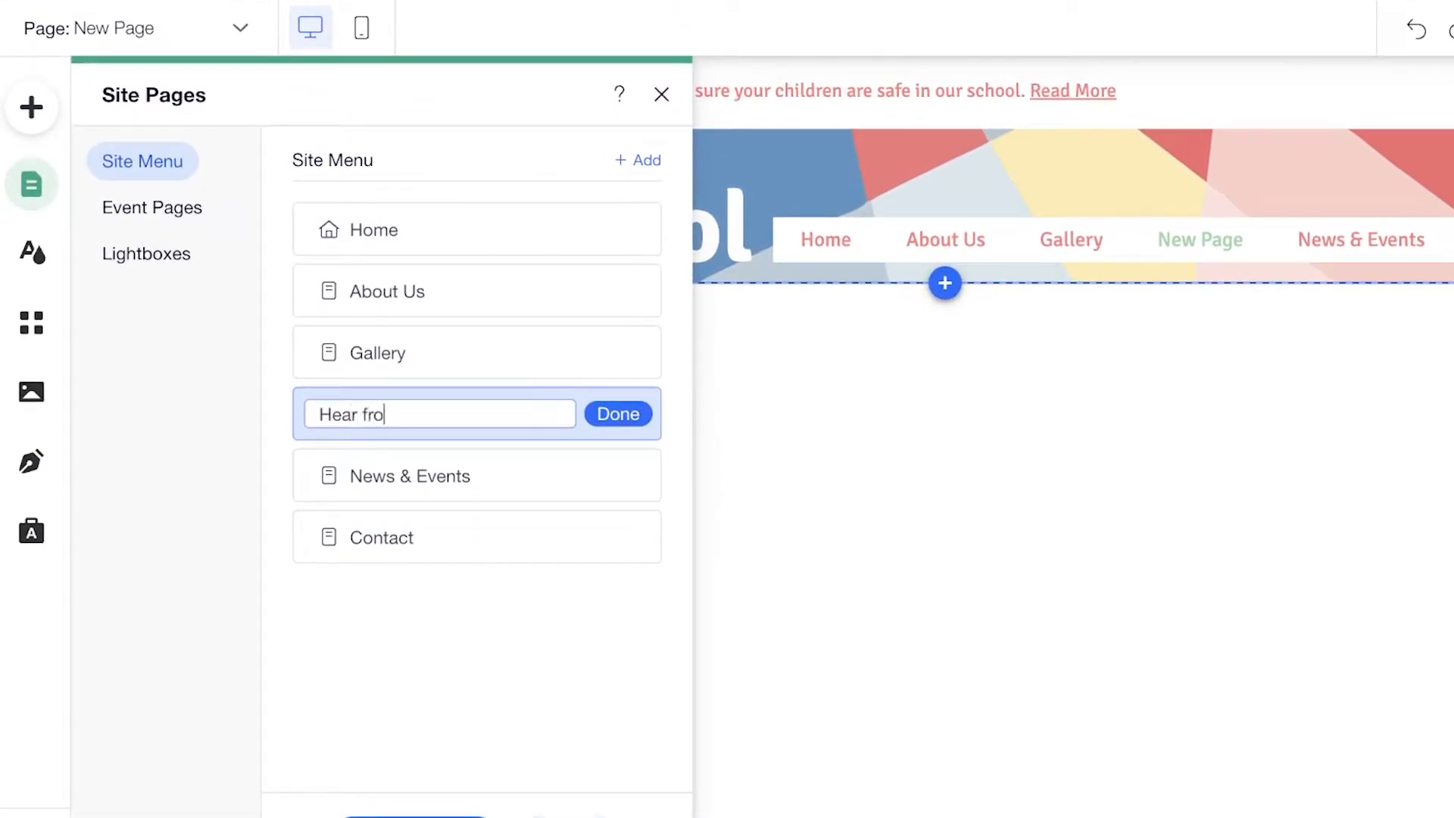
text(ts!)
click(610, 414)
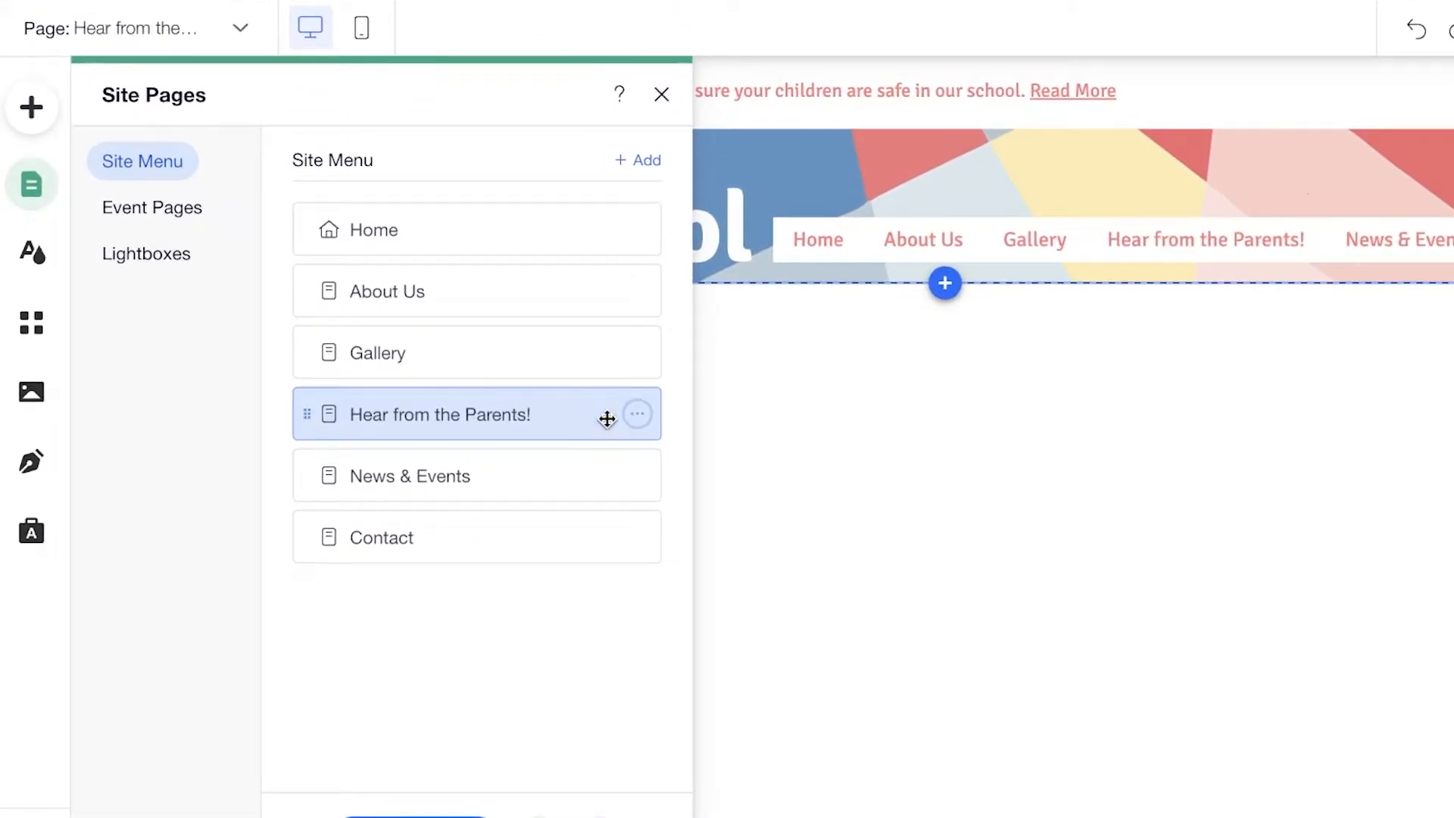
drag(306, 413, 297, 584)
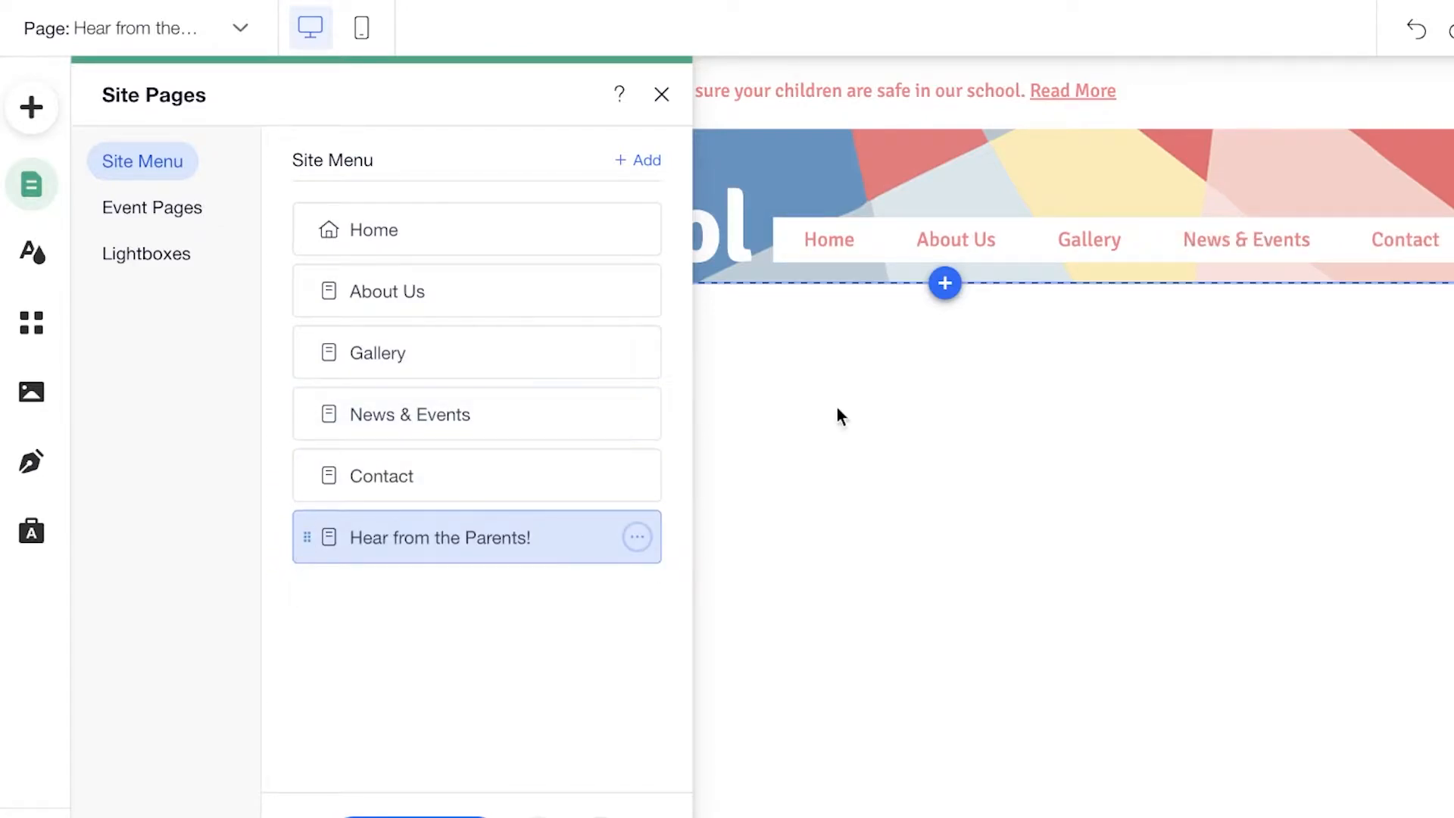
Move the "Hear from the Parents!" page directly below Home in the site menu and open the Home page.
drag(307, 538, 319, 297)
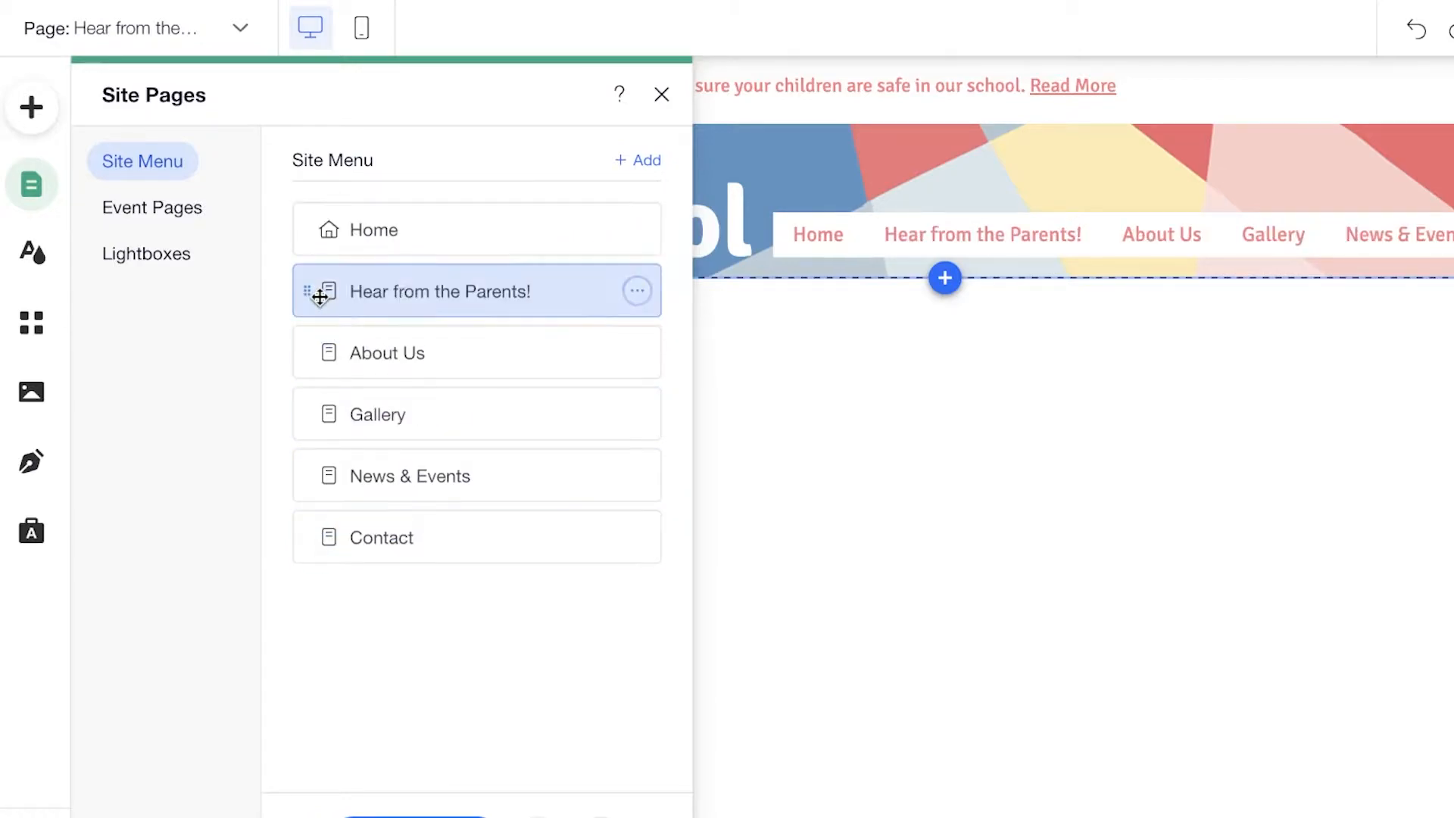
click(774, 498)
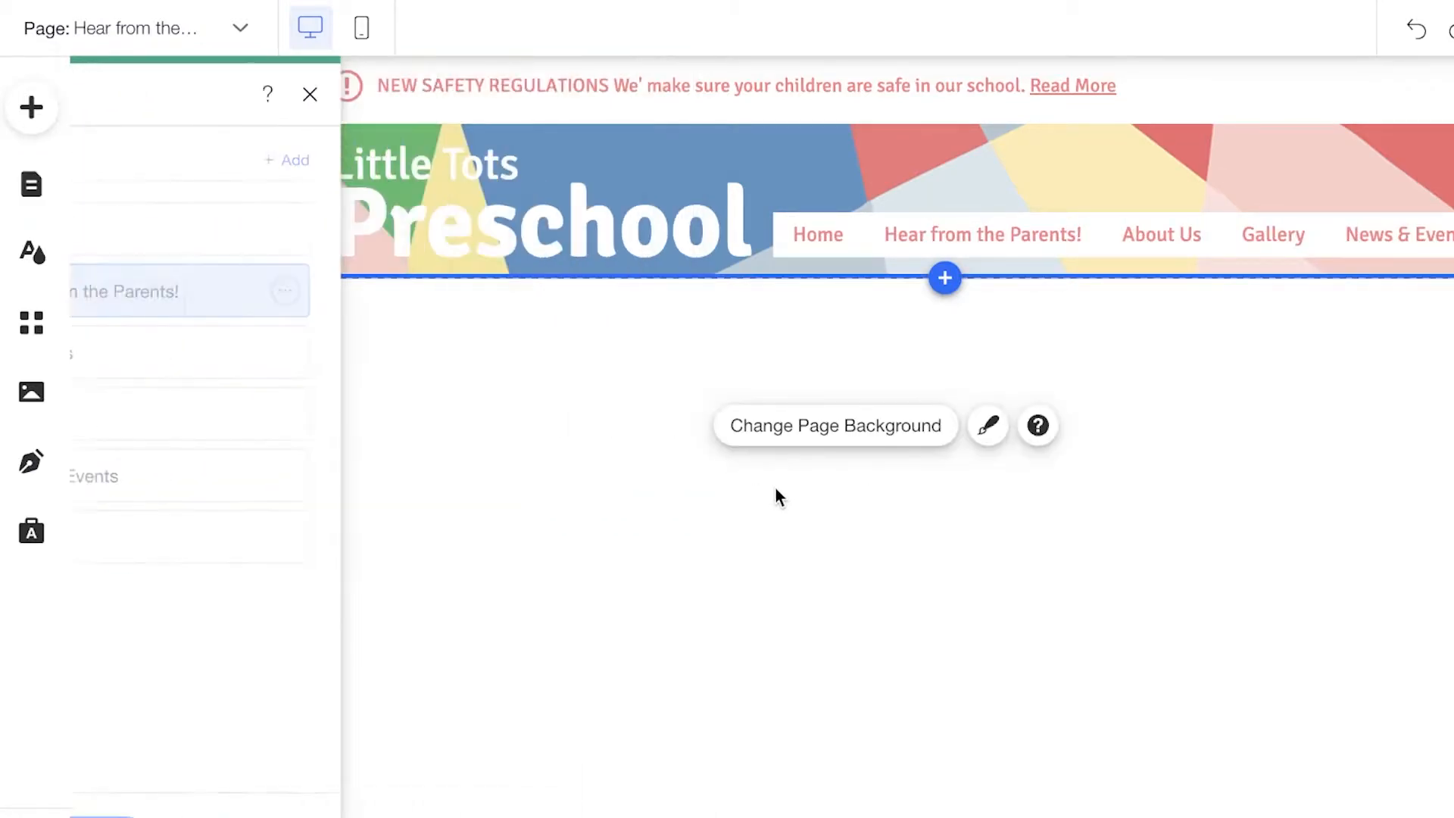
click(111, 27)
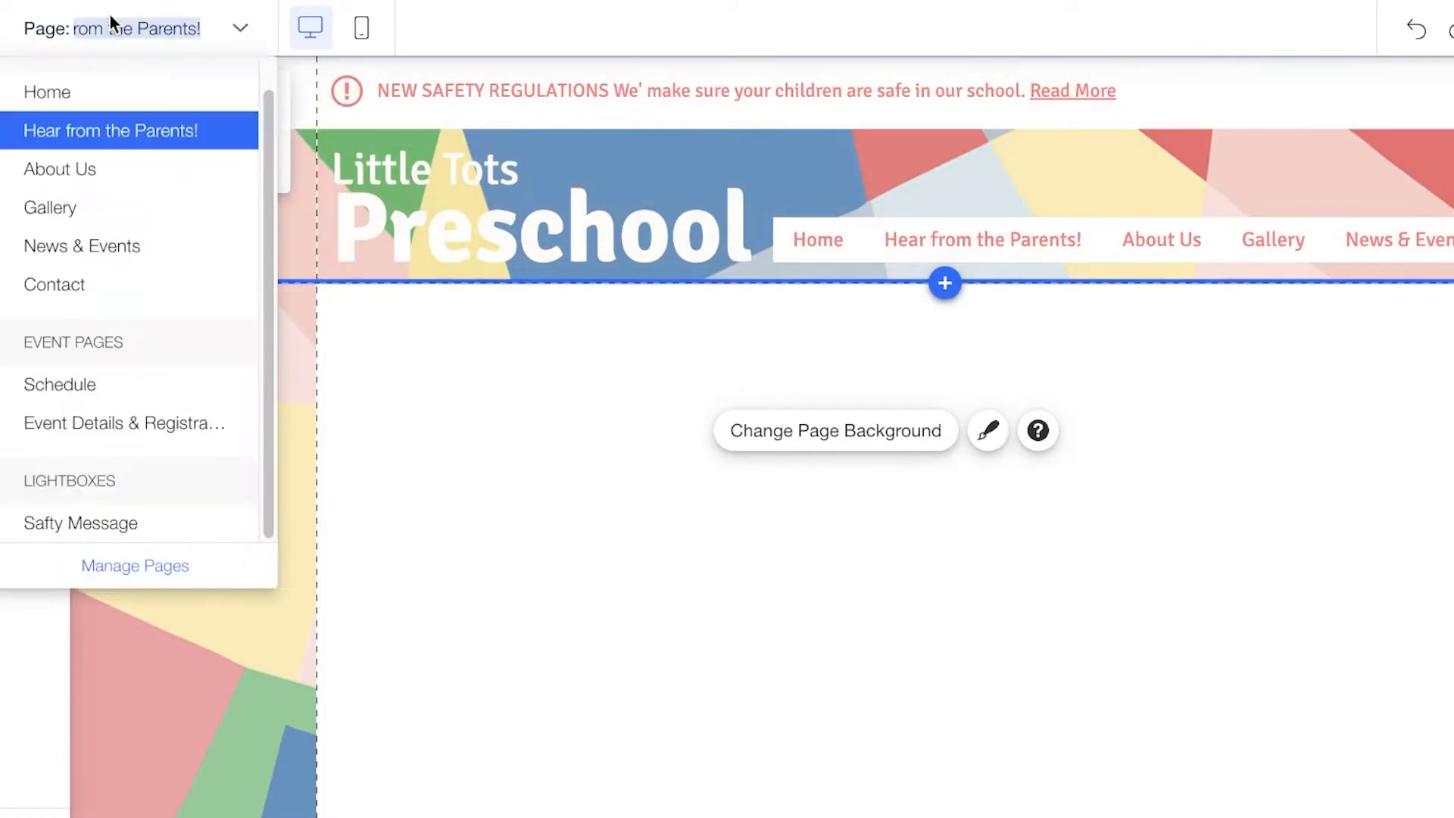
click(89, 130)
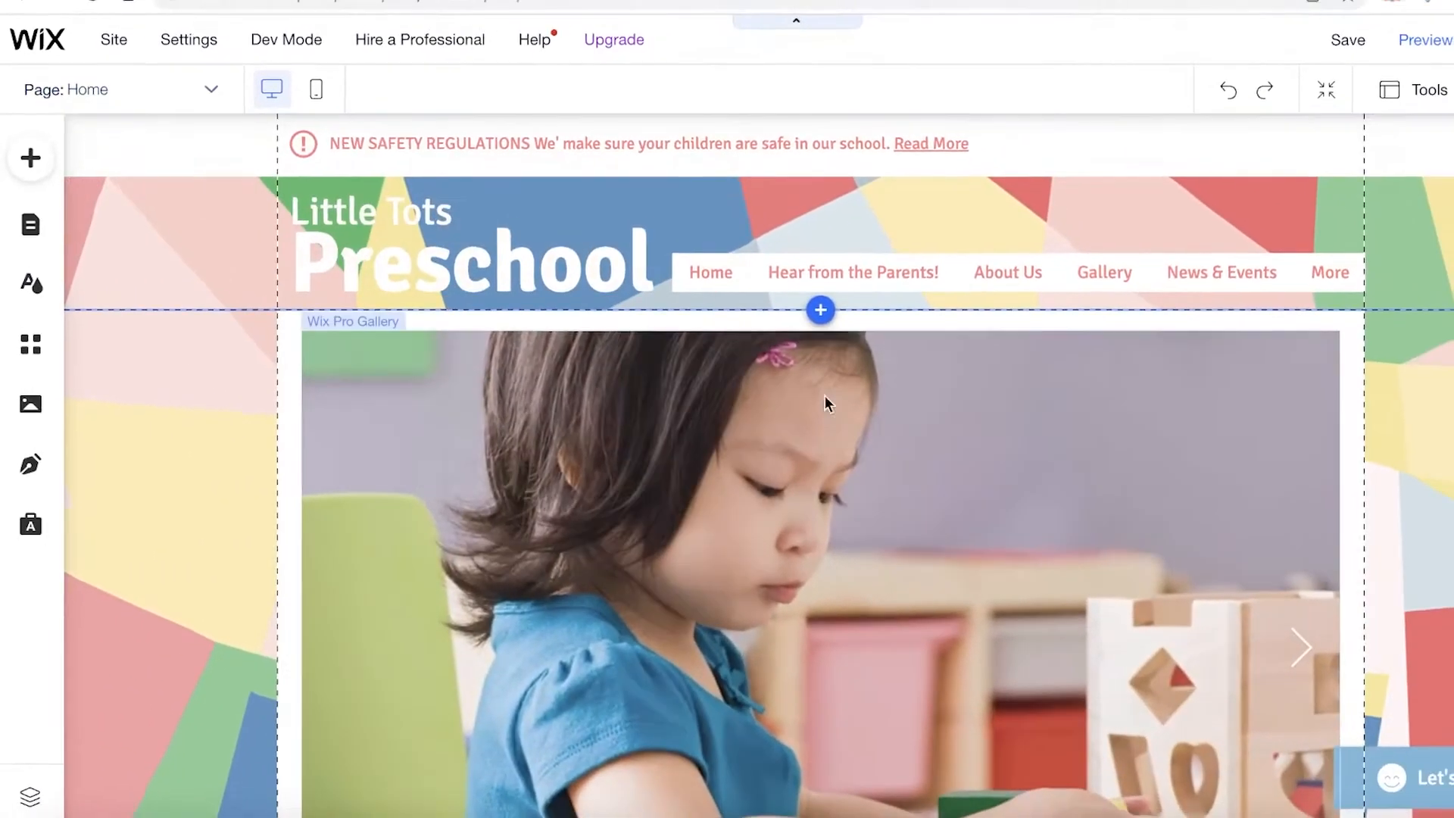
Examine the Home page from the header and gallery down to the information boxes and footer.
scroll(827, 404, down, 6)
scroll(849, 341, up, 6)
scroll(803, 300, down, 6)
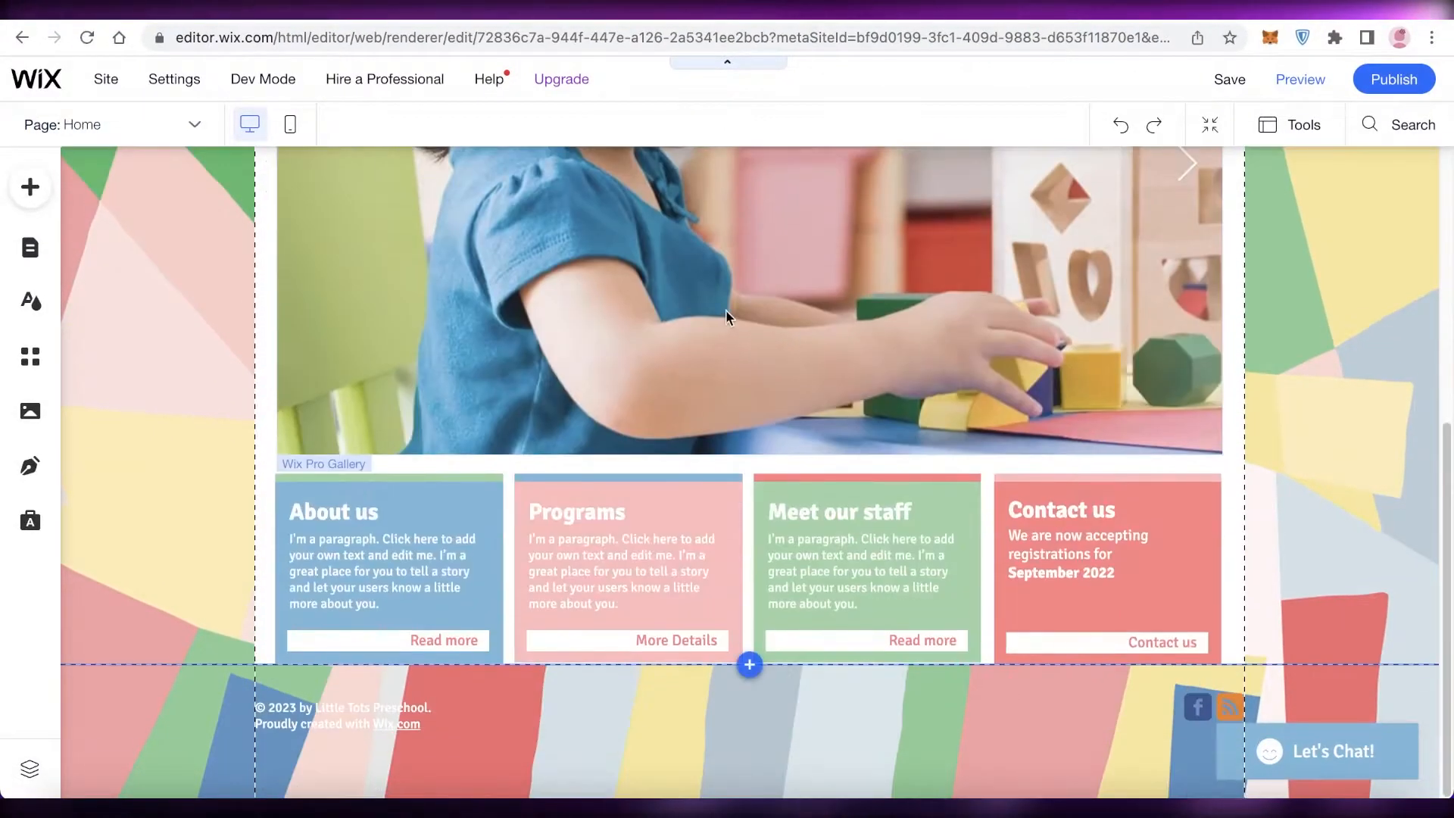
scroll(724, 315, up, 6)
scroll(968, 350, down, 5)
scroll(774, 430, up, 5)
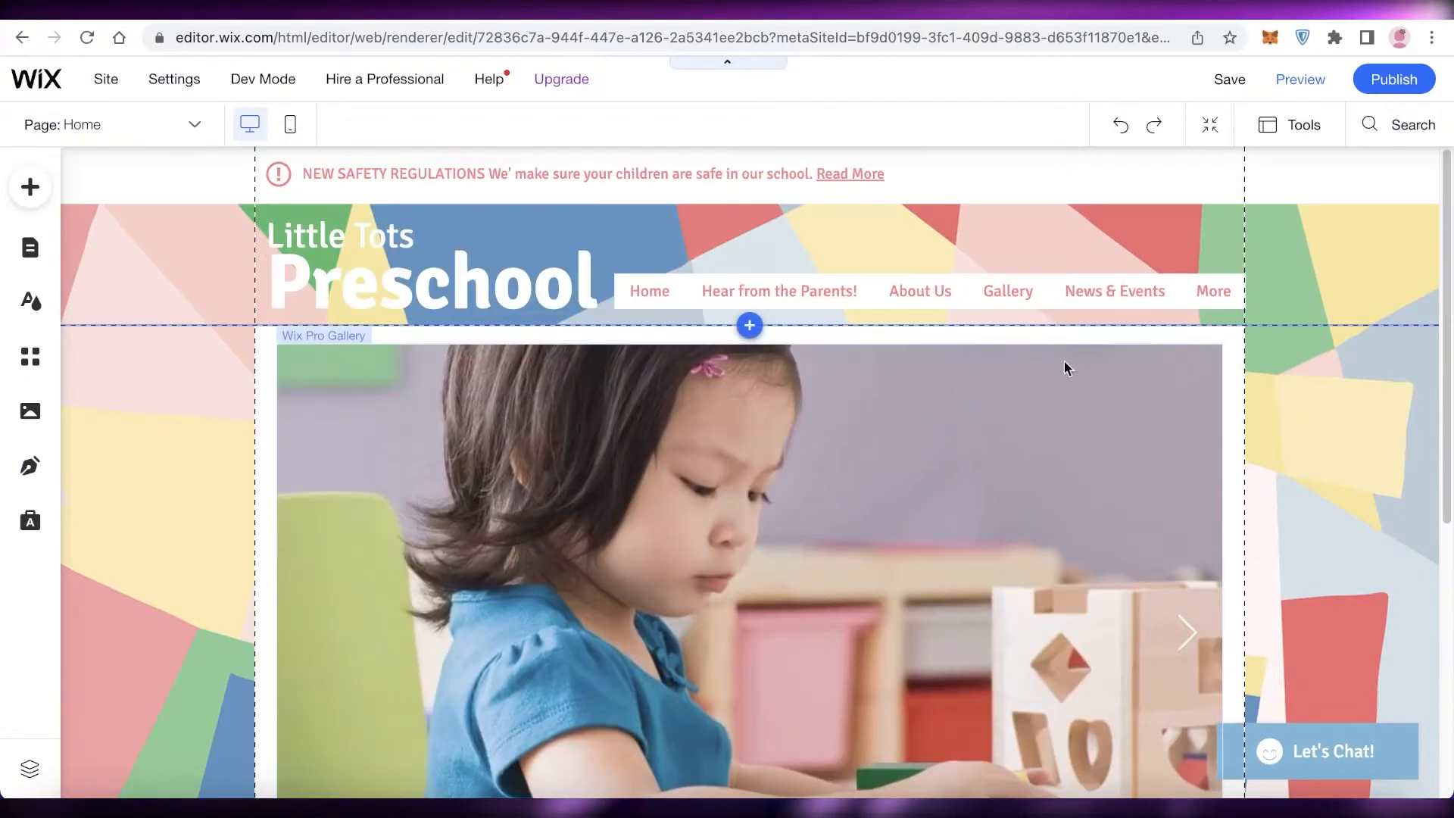
scroll(1065, 369, down, 2)
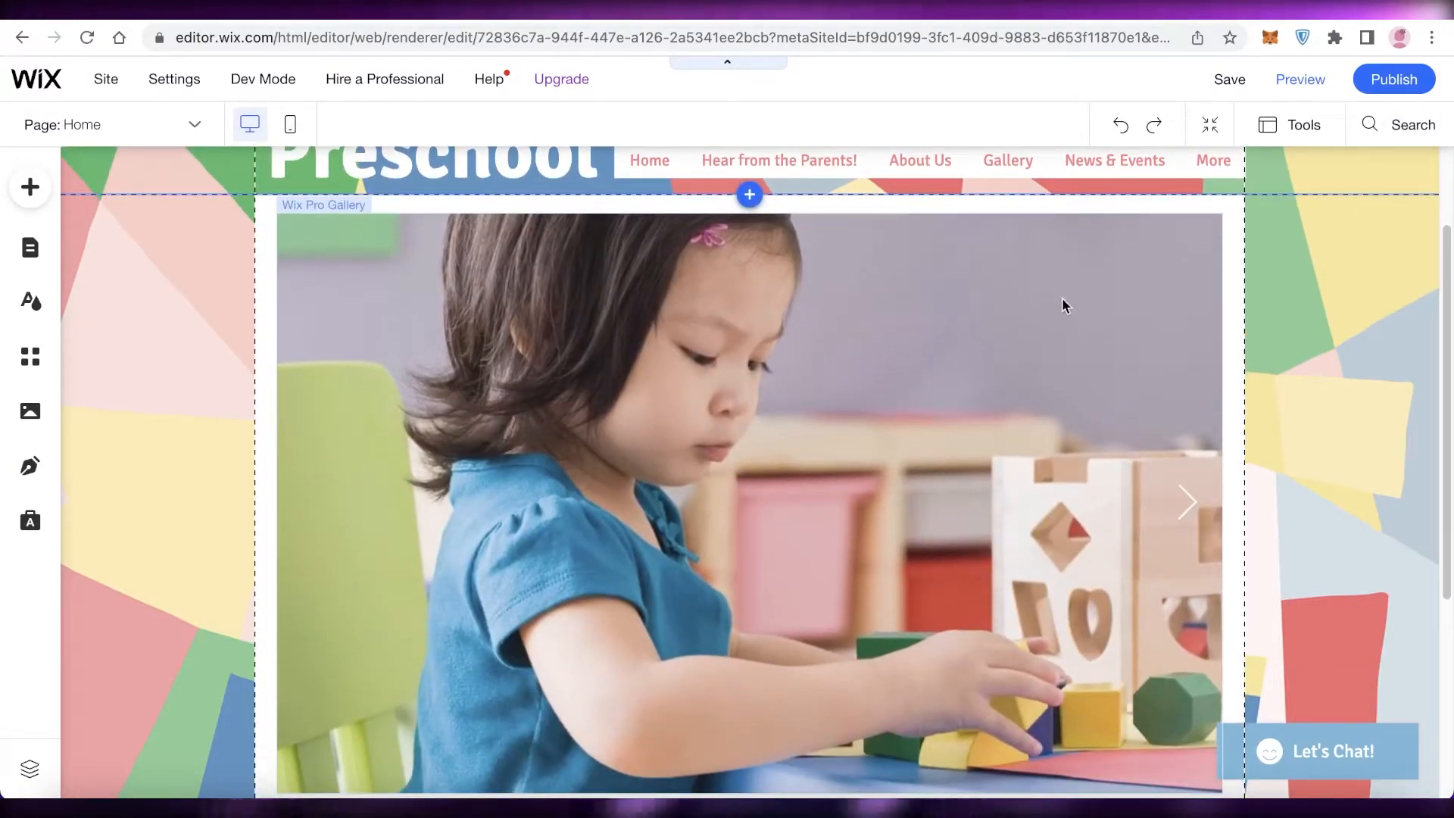
scroll(784, 429, down, 4)
Delete all the existing images from the Home page's Wix Pro Gallery.
click(546, 321)
scroll(546, 321, up, 5)
scroll(1190, 471, down, 3)
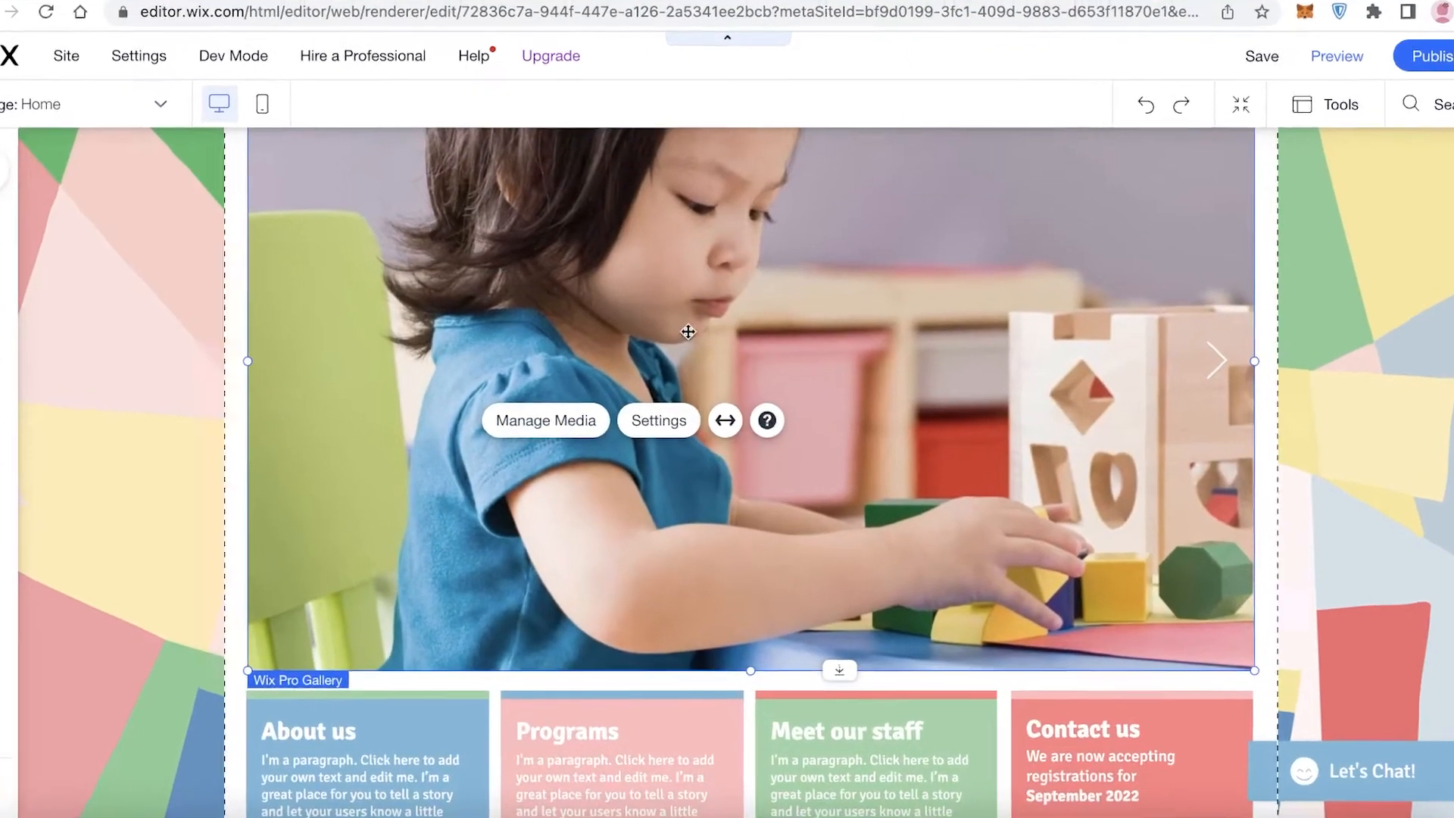
click(691, 338)
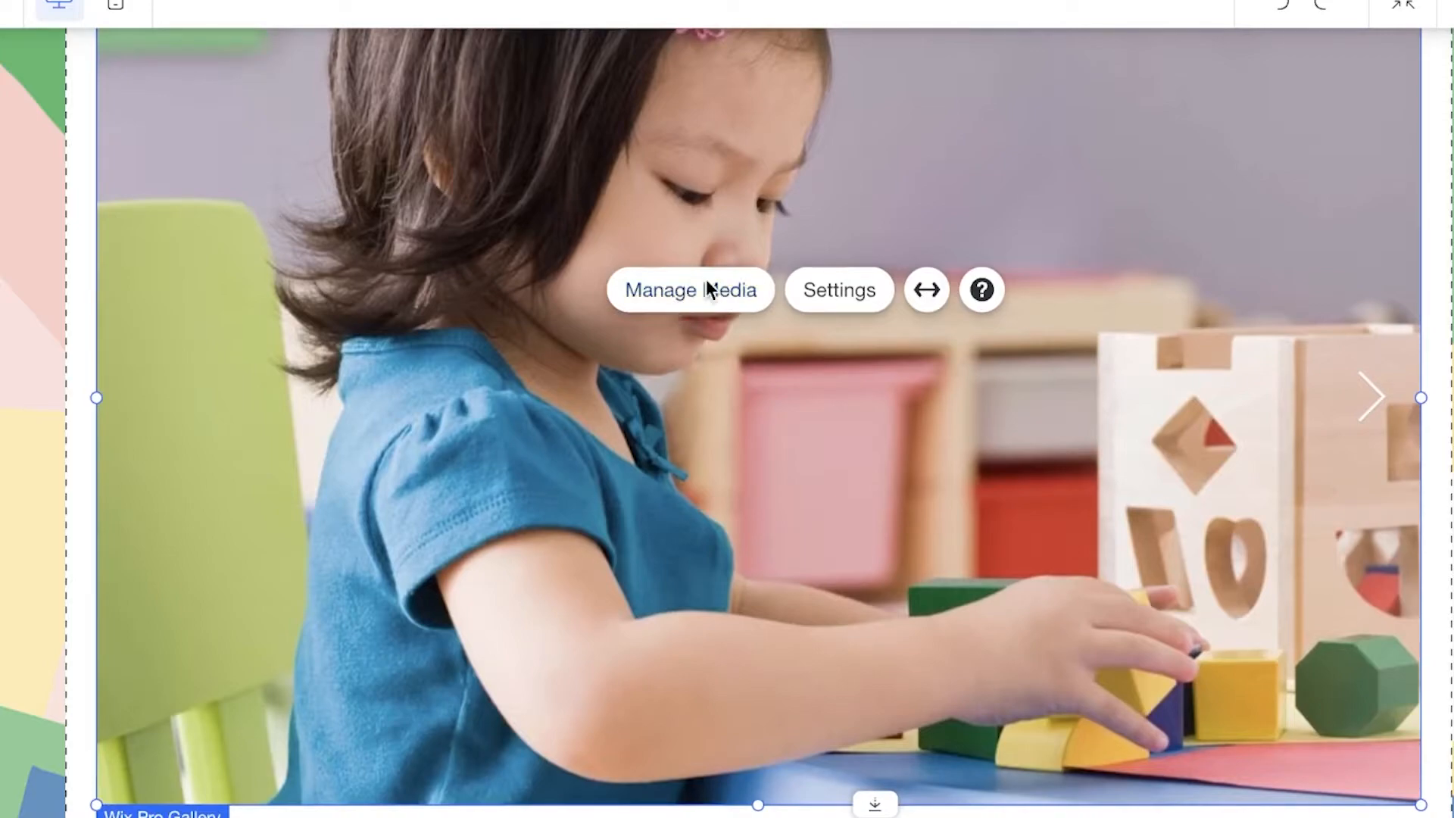
click(640, 297)
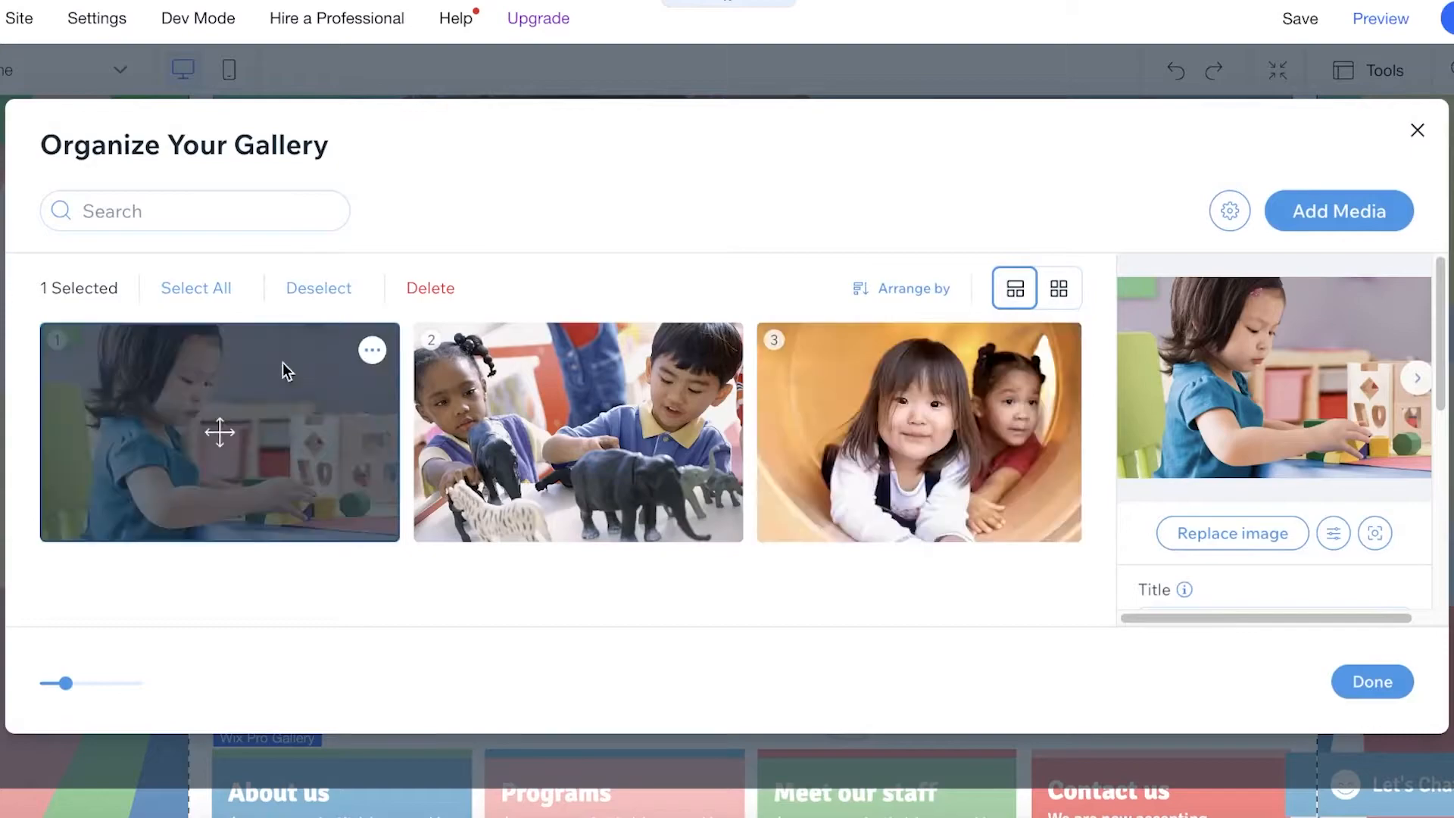
click(210, 291)
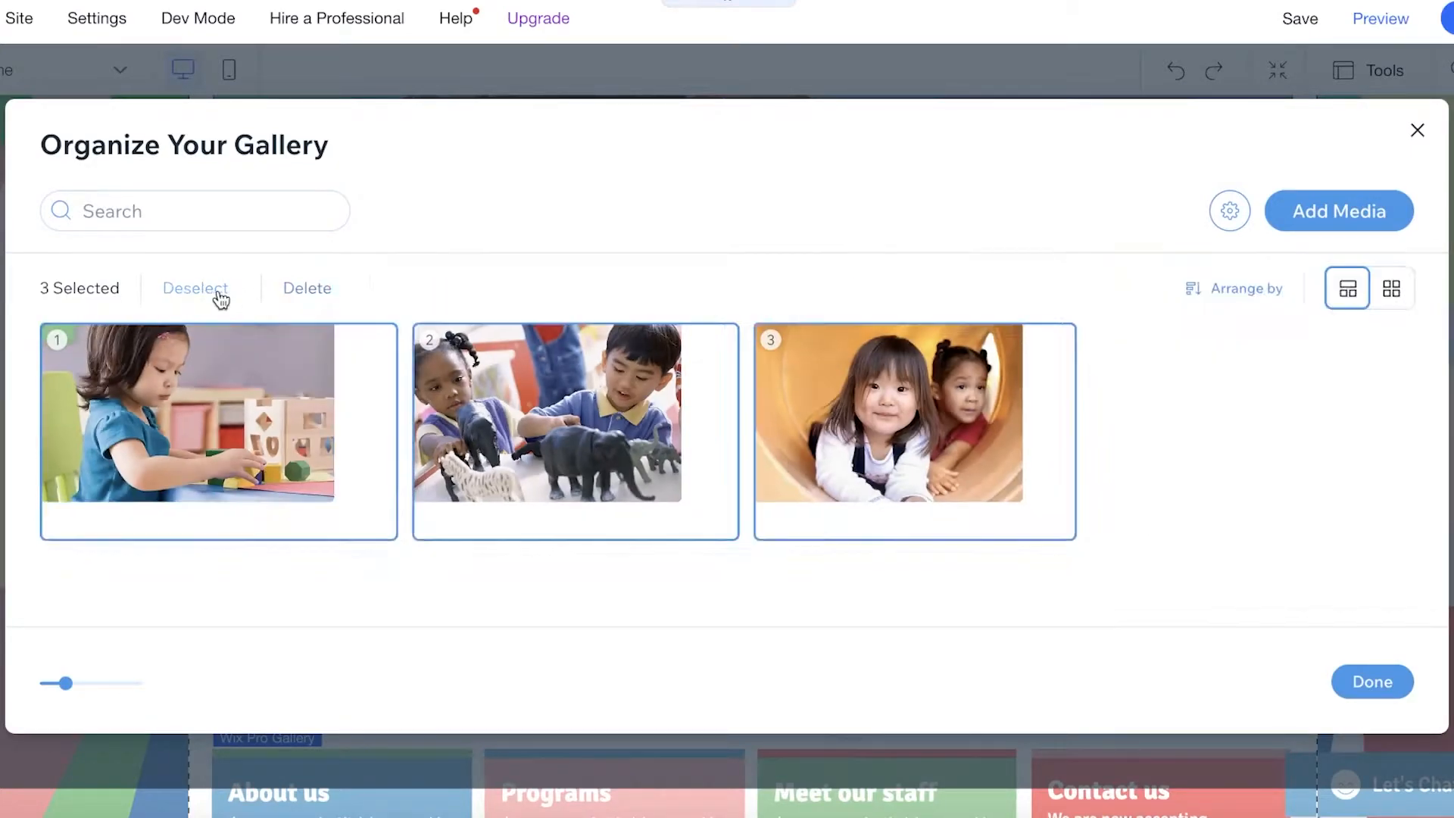
click(331, 287)
Find the "Kids in Preschool" image by searching Media from Wix for "kids" and add it to the Home page gallery.
click(785, 570)
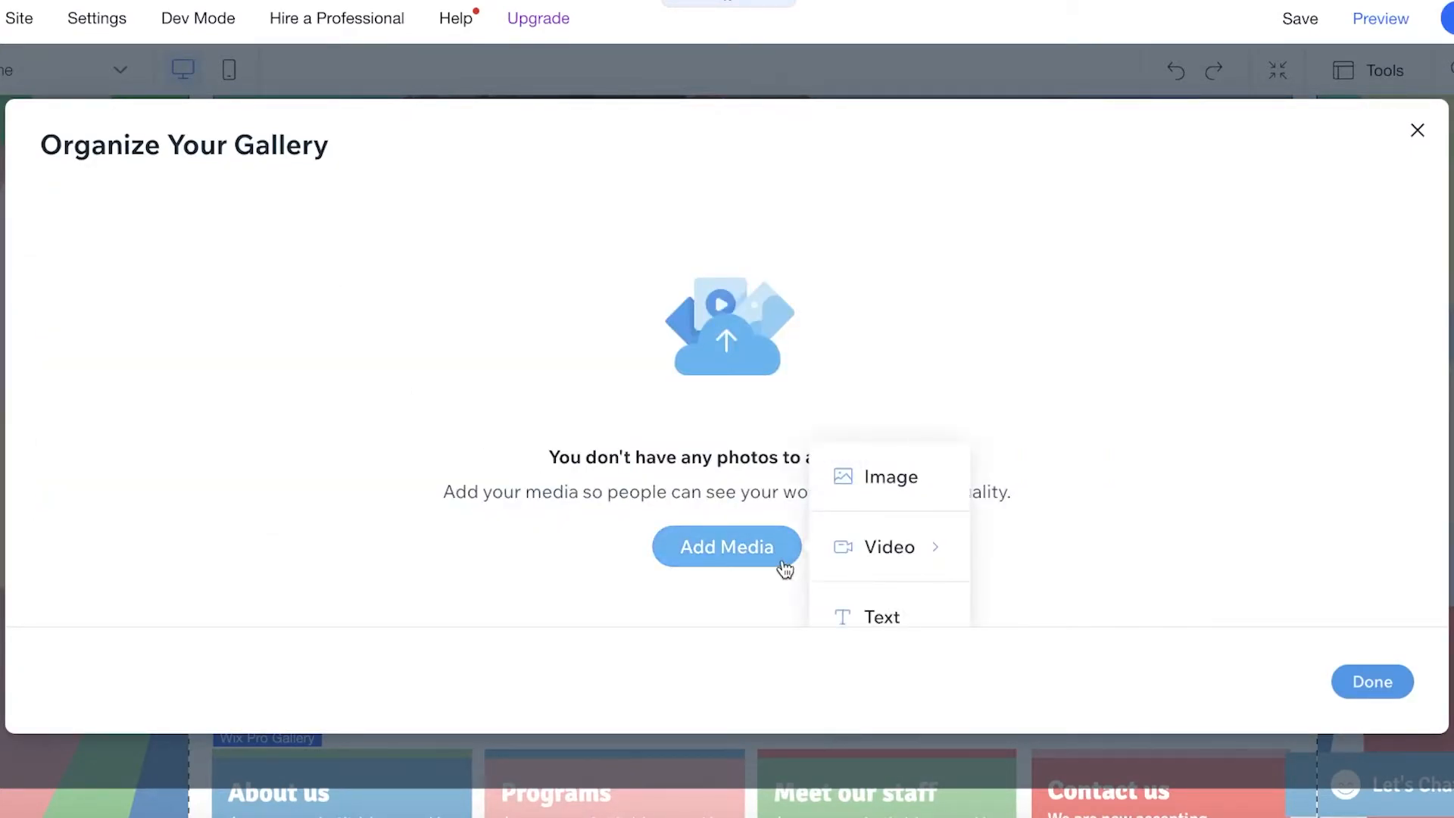
click(865, 484)
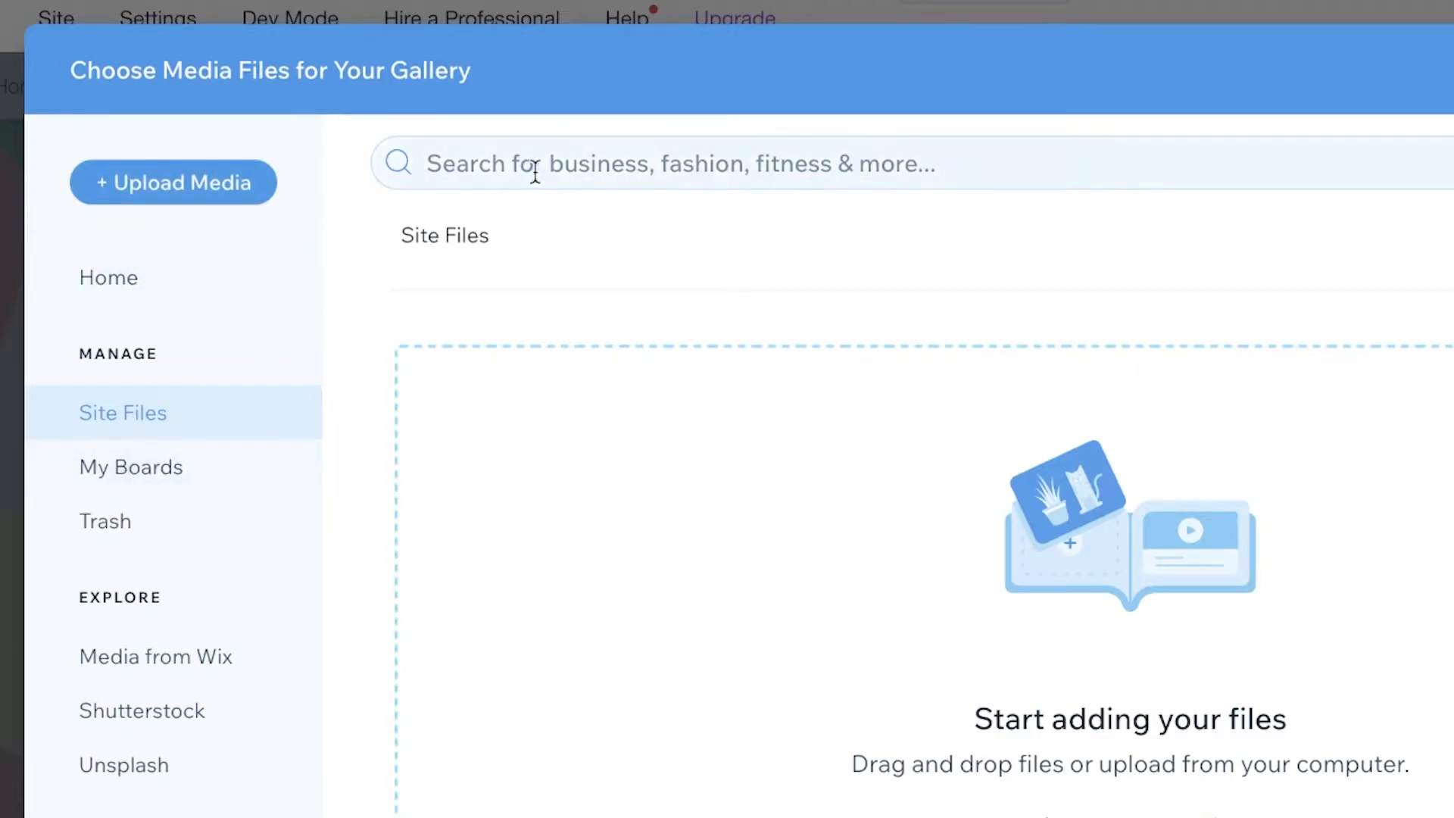
click(152, 677)
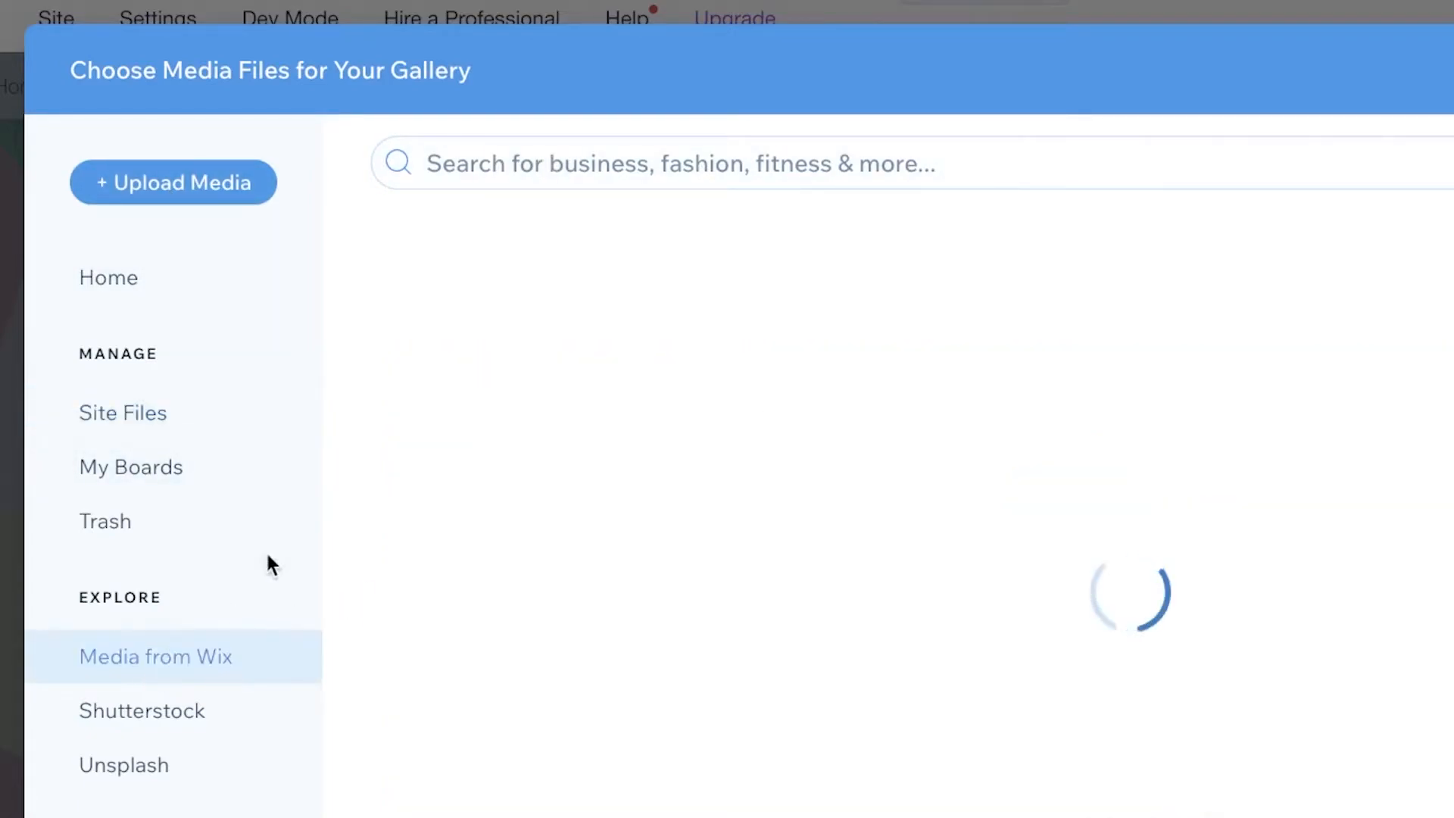
click(681, 152)
text(kids)
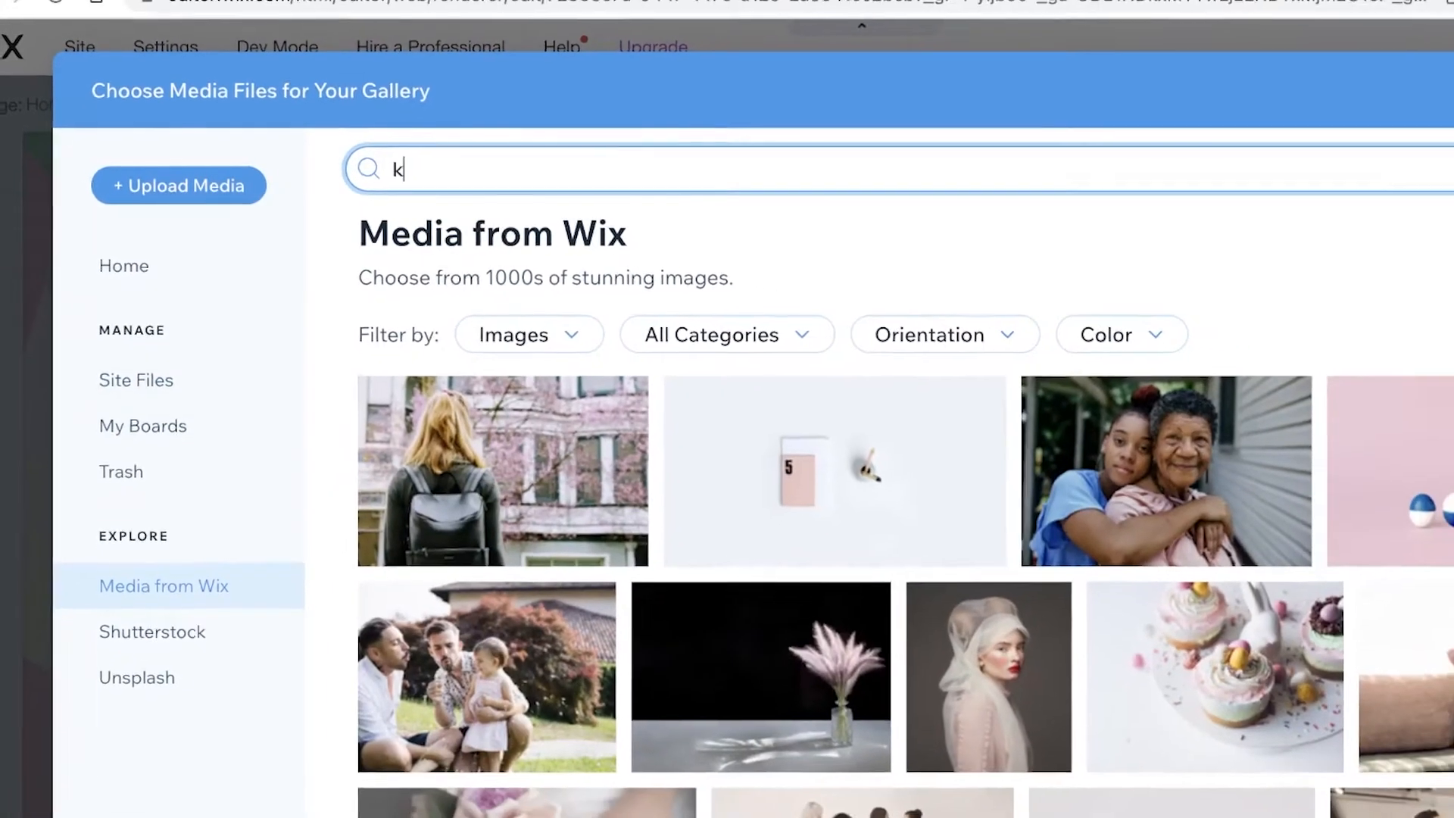
key(Return)
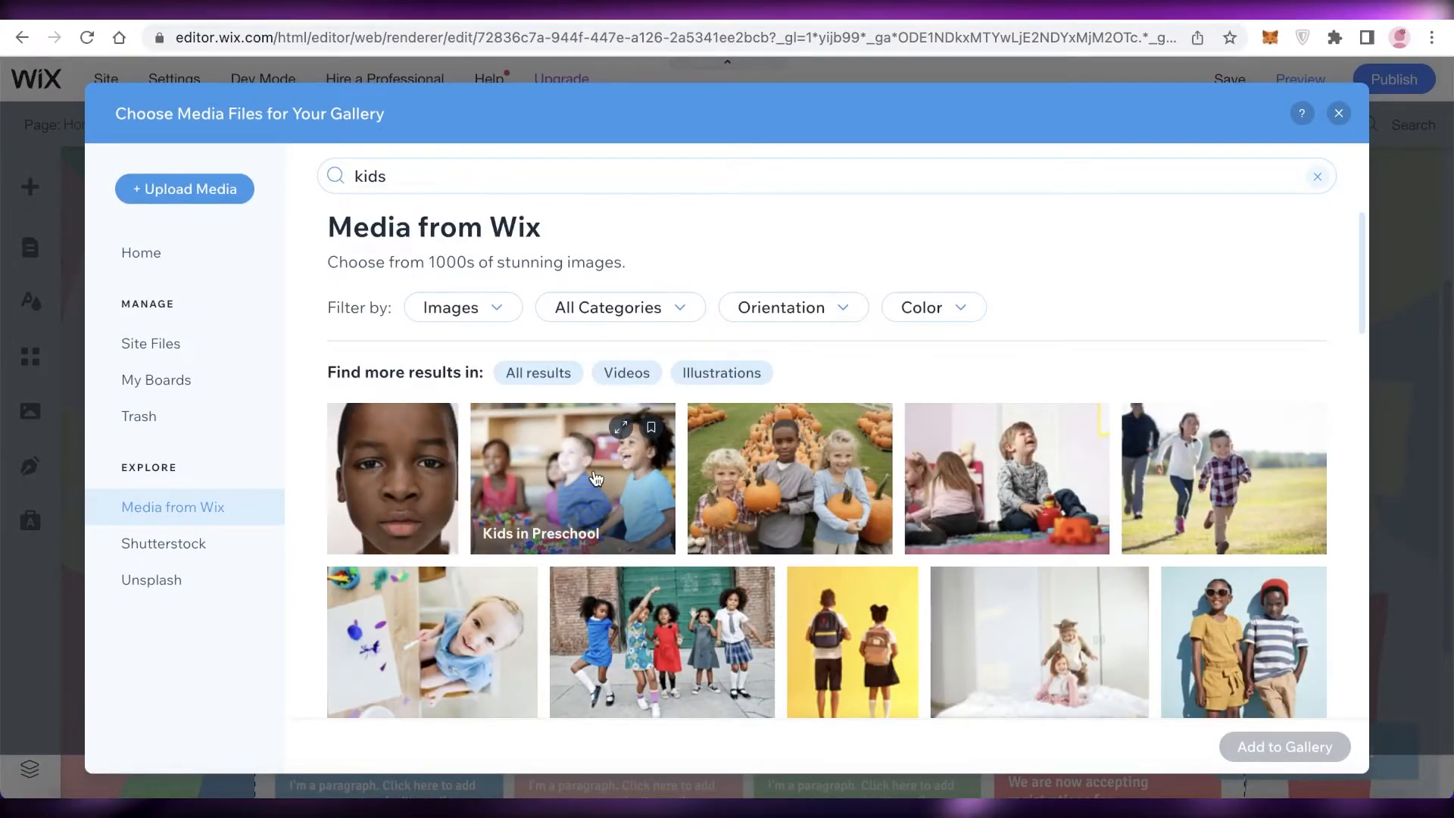
click(596, 478)
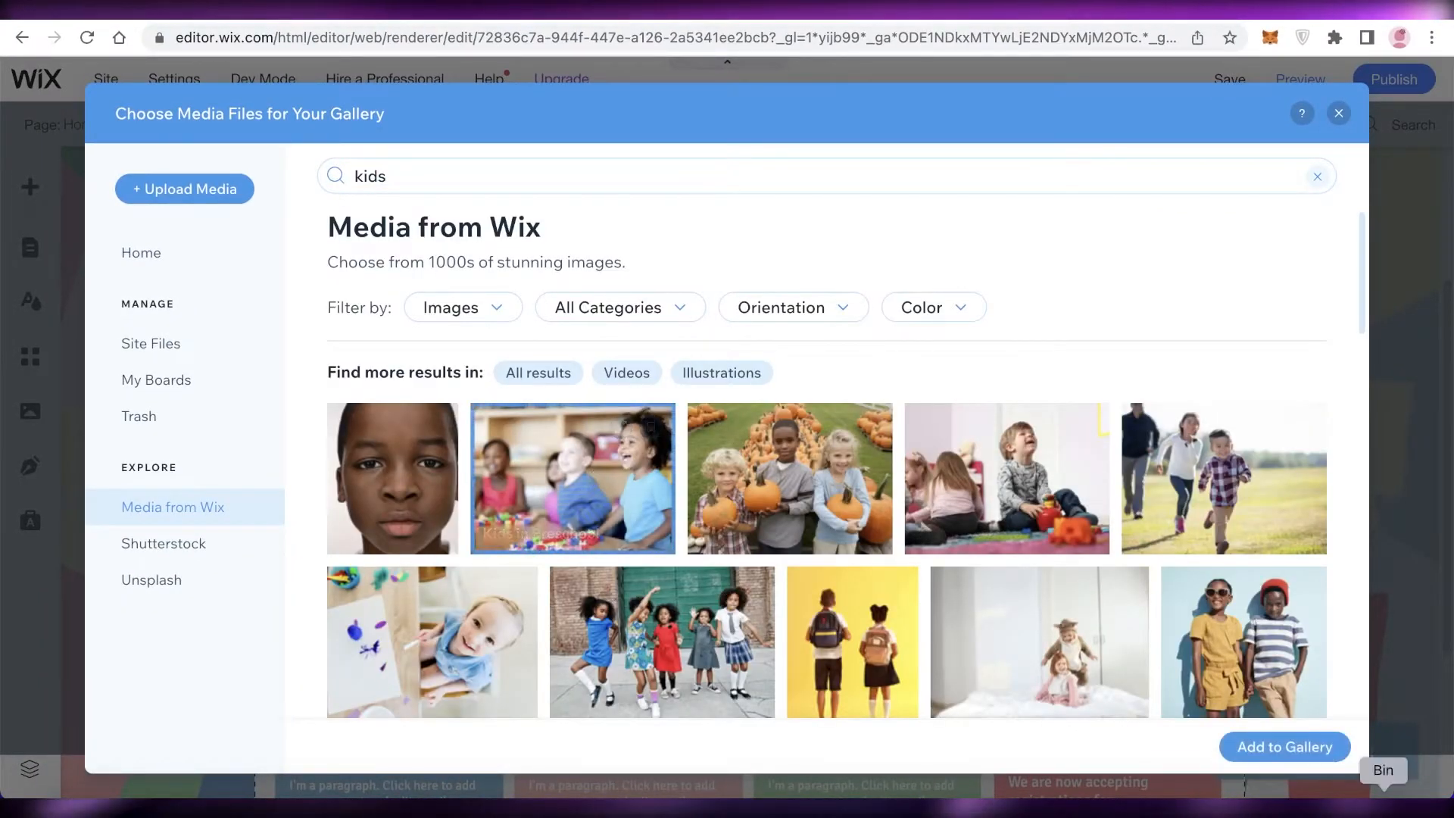
click(1285, 747)
click(1294, 661)
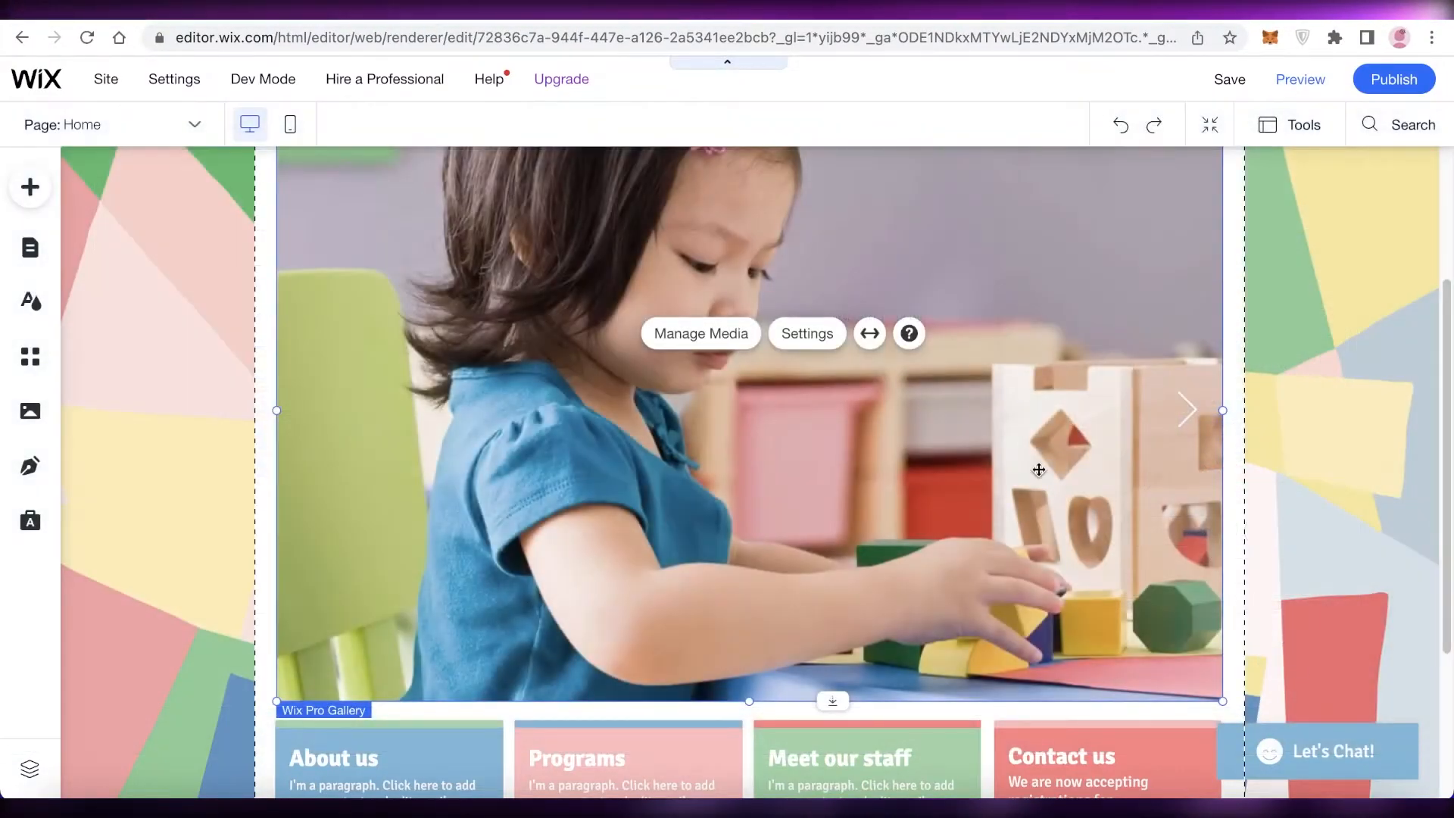
Check the updated gallery on the Home page and open the "Hear from the Parents!" page for editing.
scroll(1065, 461, up, 3)
scroll(1299, 401, down, 3)
scroll(1298, 408, up, 3)
scroll(1133, 412, down, 5)
scroll(1212, 419, up, 6)
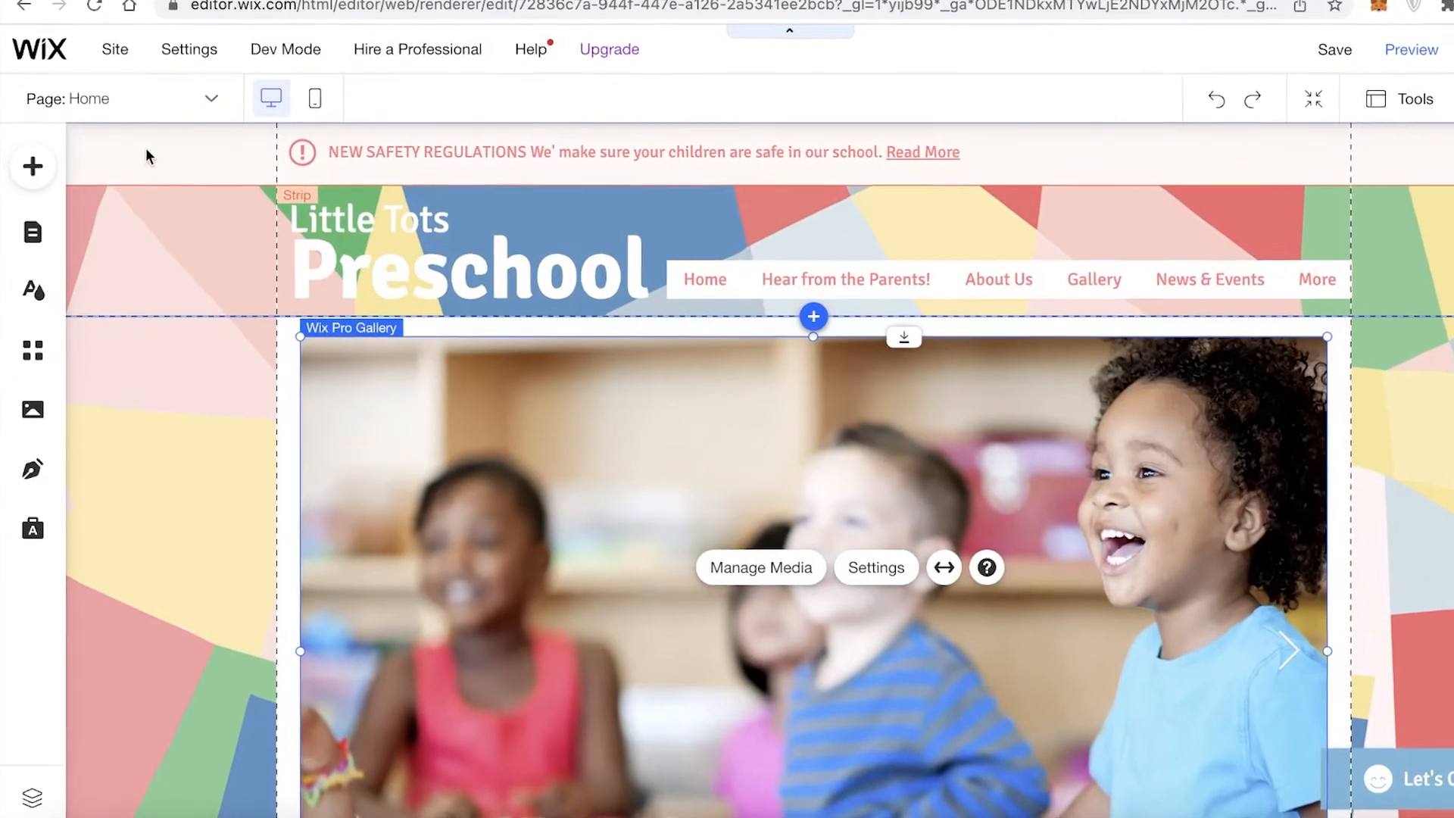
click(153, 101)
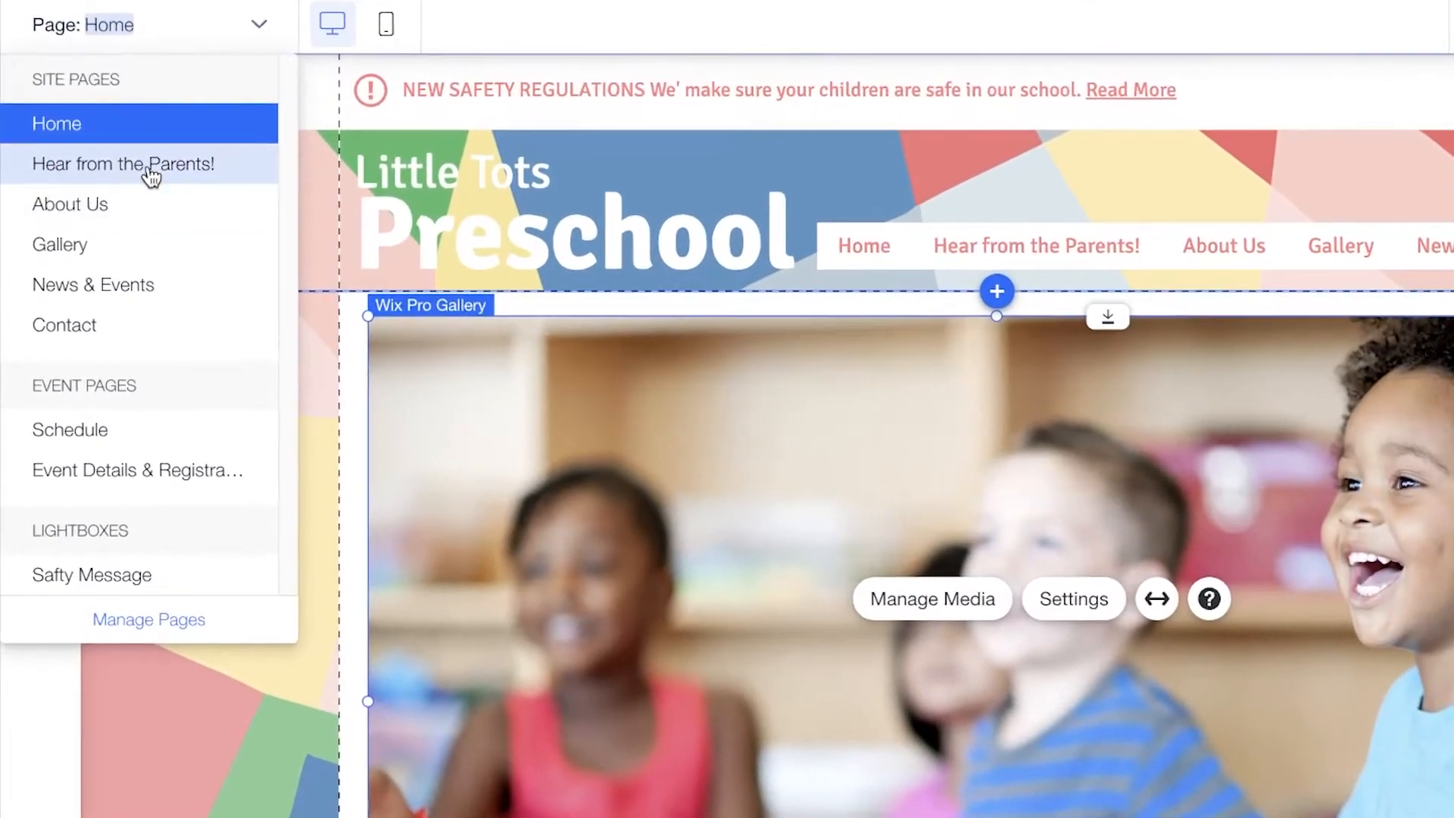
click(122, 214)
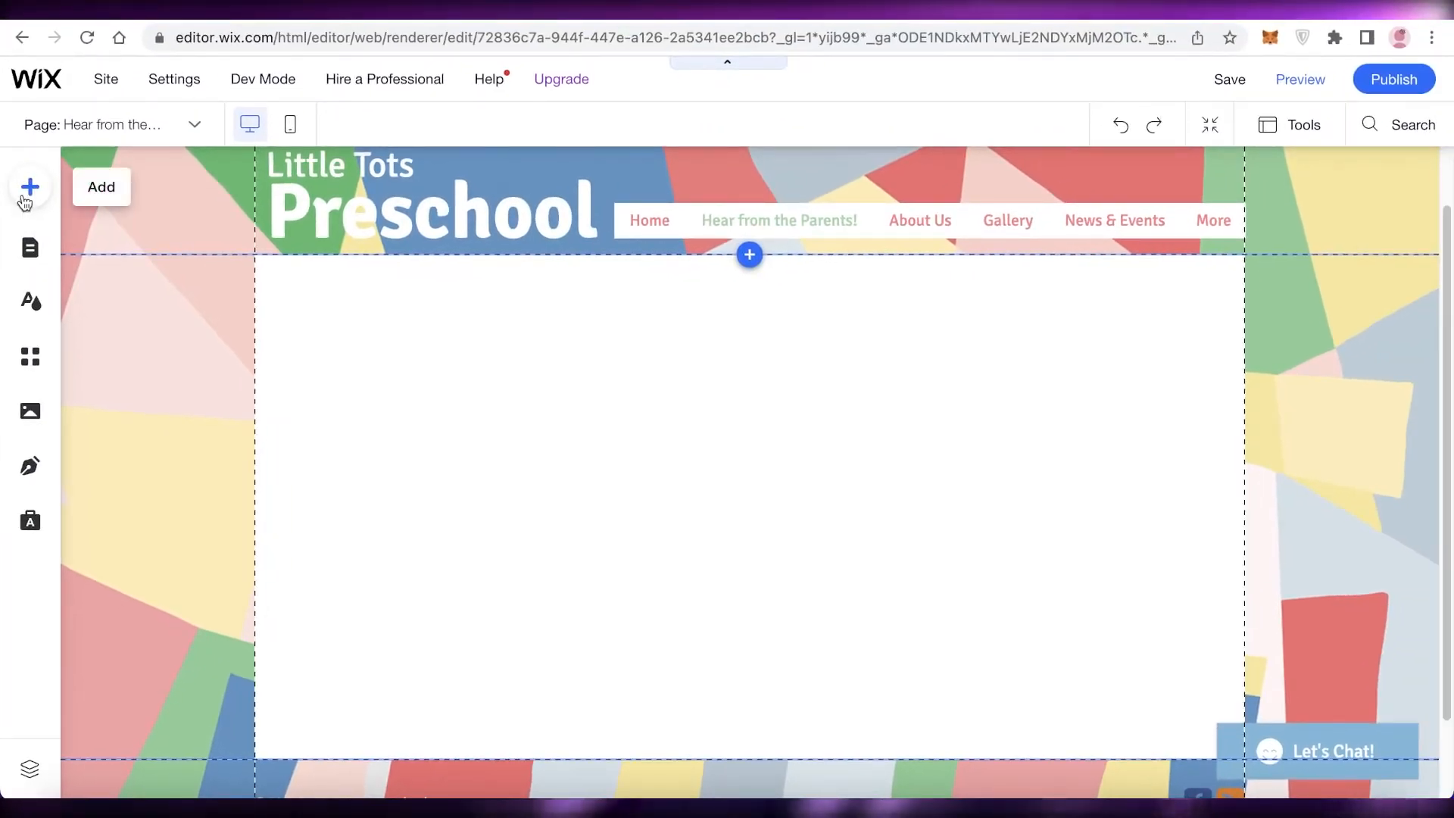
Add a light pink themed box to the upper left area of the blank page.
click(29, 189)
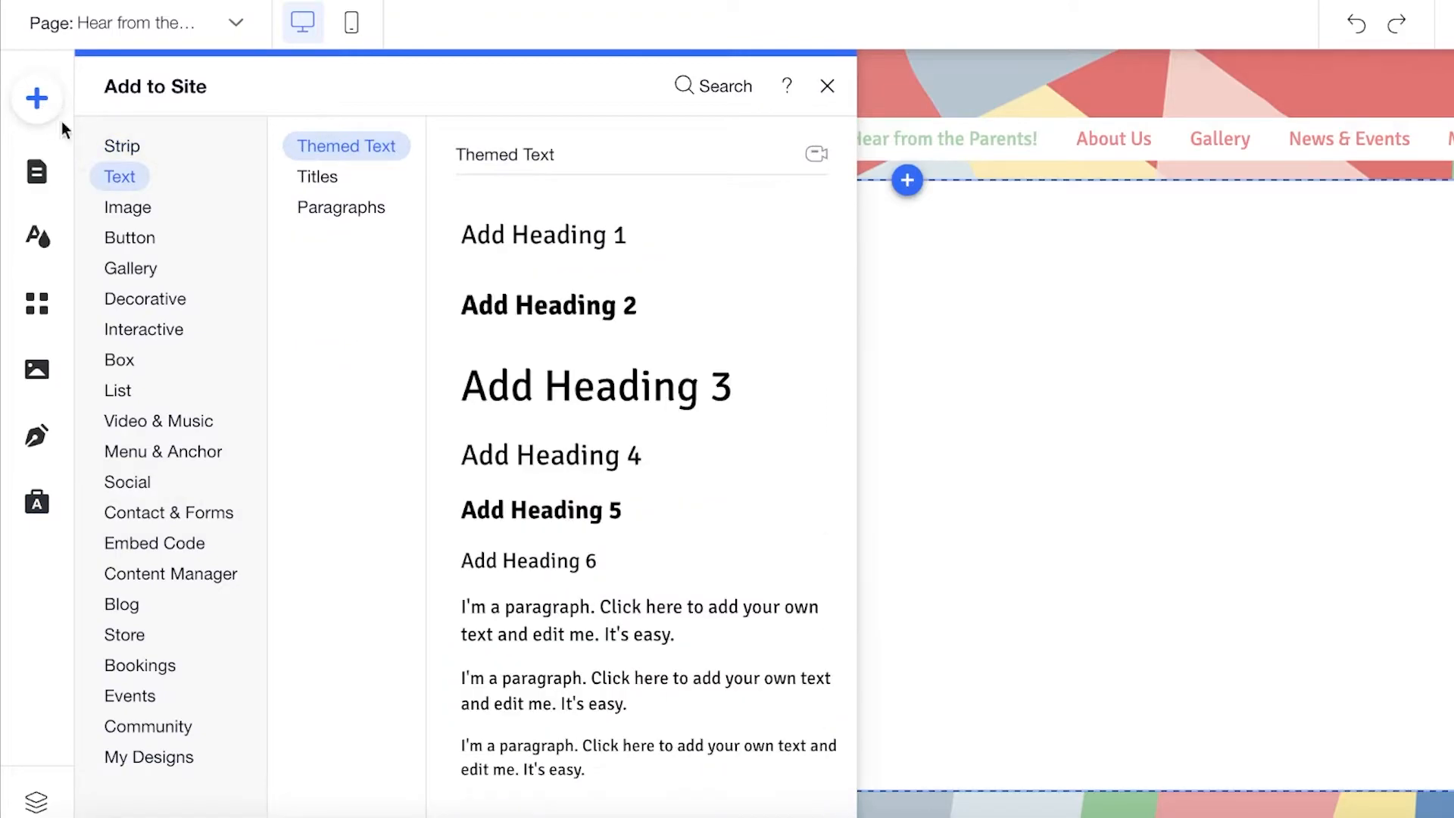
scroll(955, 296, down, 1)
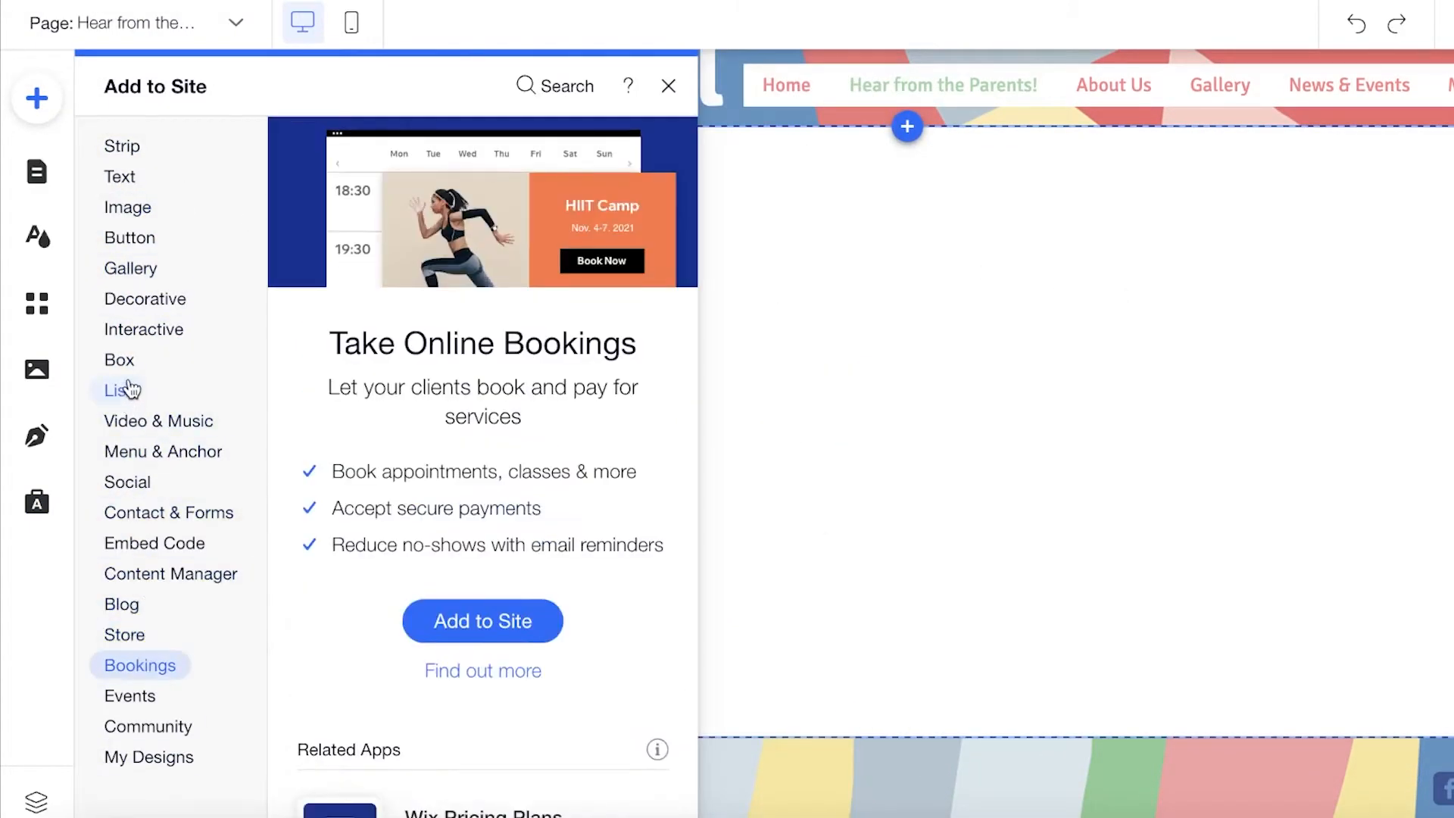
mouse_move(140, 383)
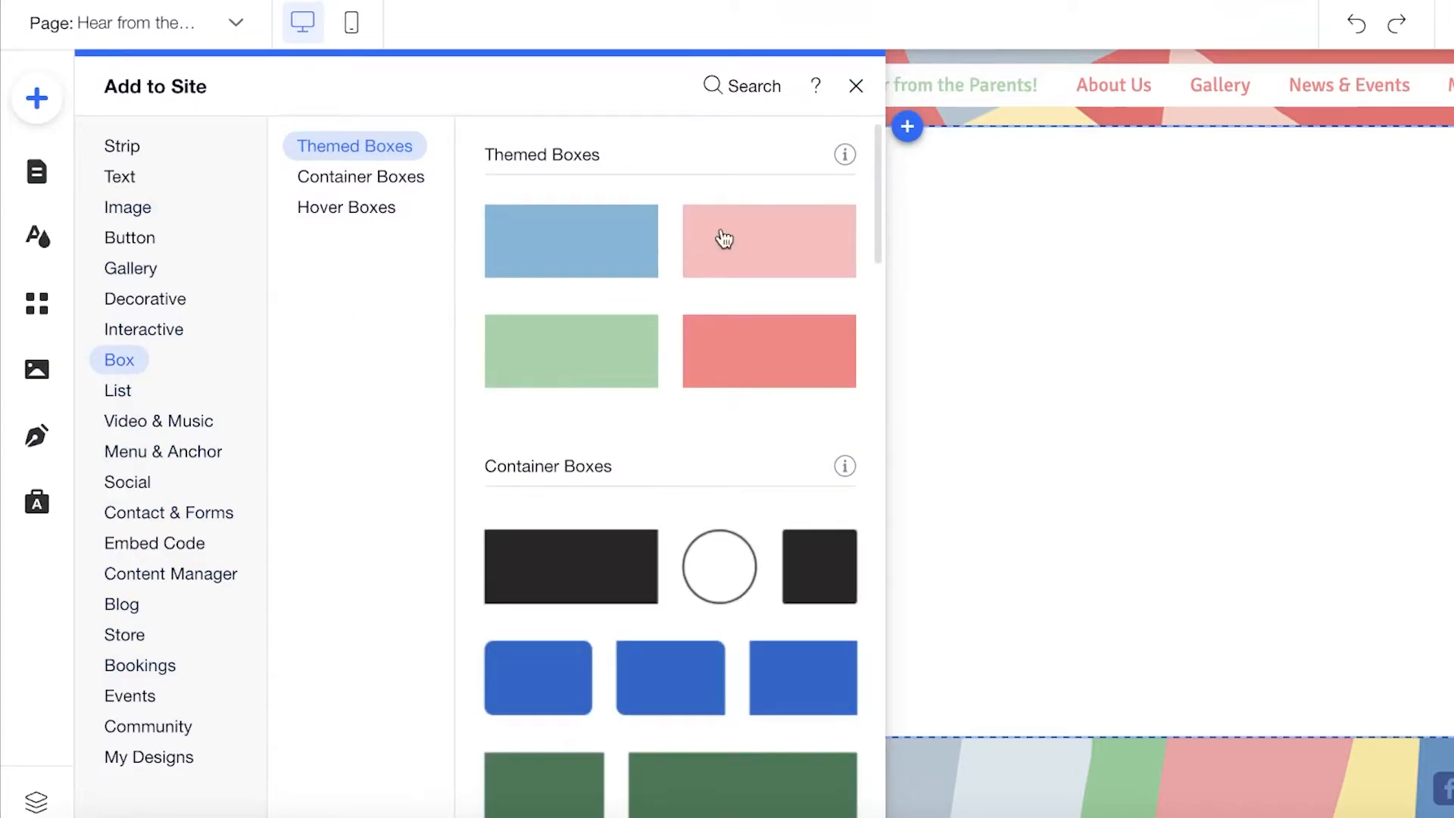
click(725, 239)
drag(720, 390, 503, 260)
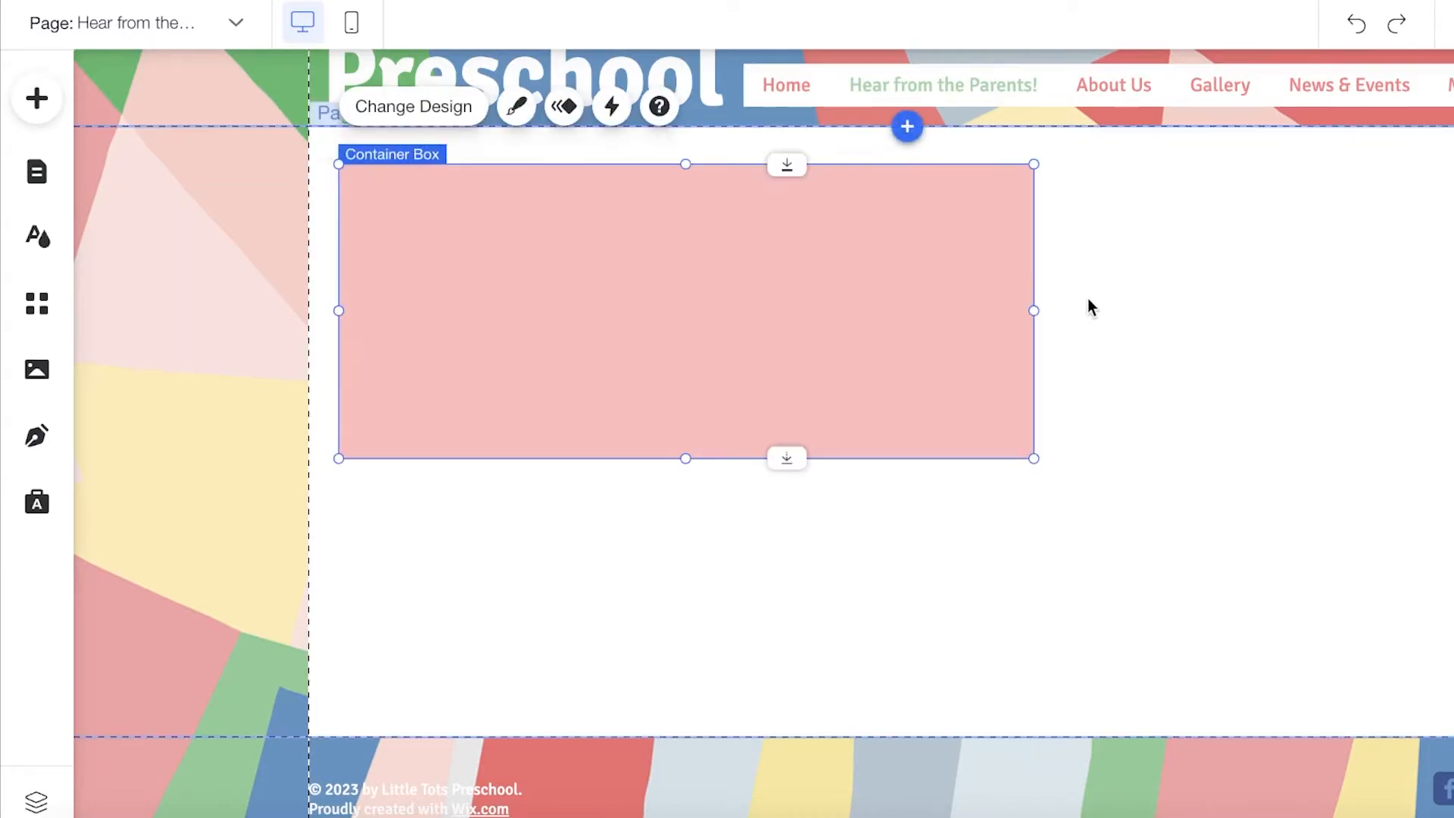
Reshape the pink box into a tall block about 359 px wide along the right side of the page.
drag(1034, 308, 711, 308)
drag(578, 336, 1305, 331)
drag(1089, 451, 1018, 663)
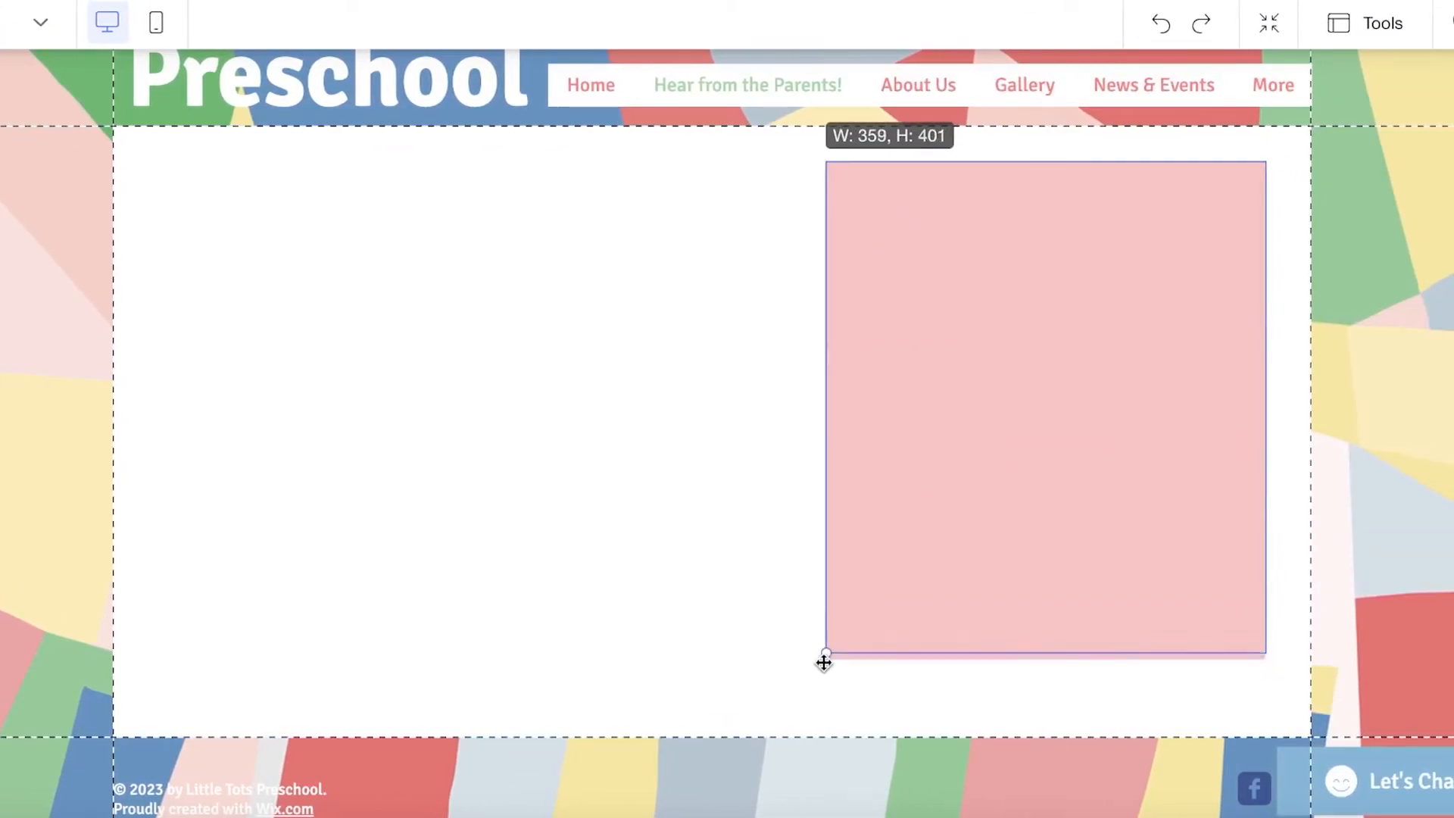
drag(825, 664, 825, 694)
click(659, 386)
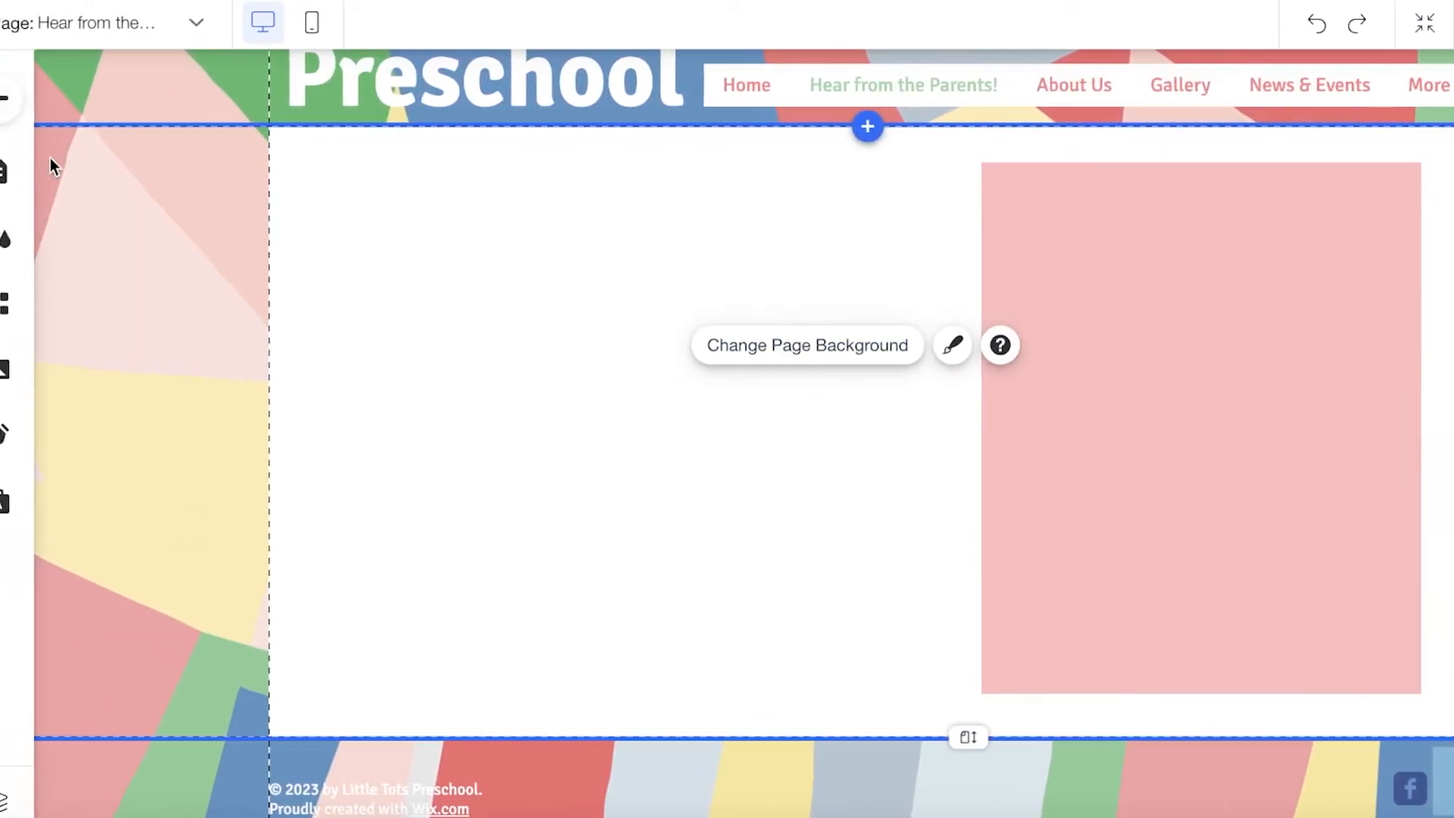
Add a themed paragraph text to the upper left of the page at about x 46, y 222.
click(28, 98)
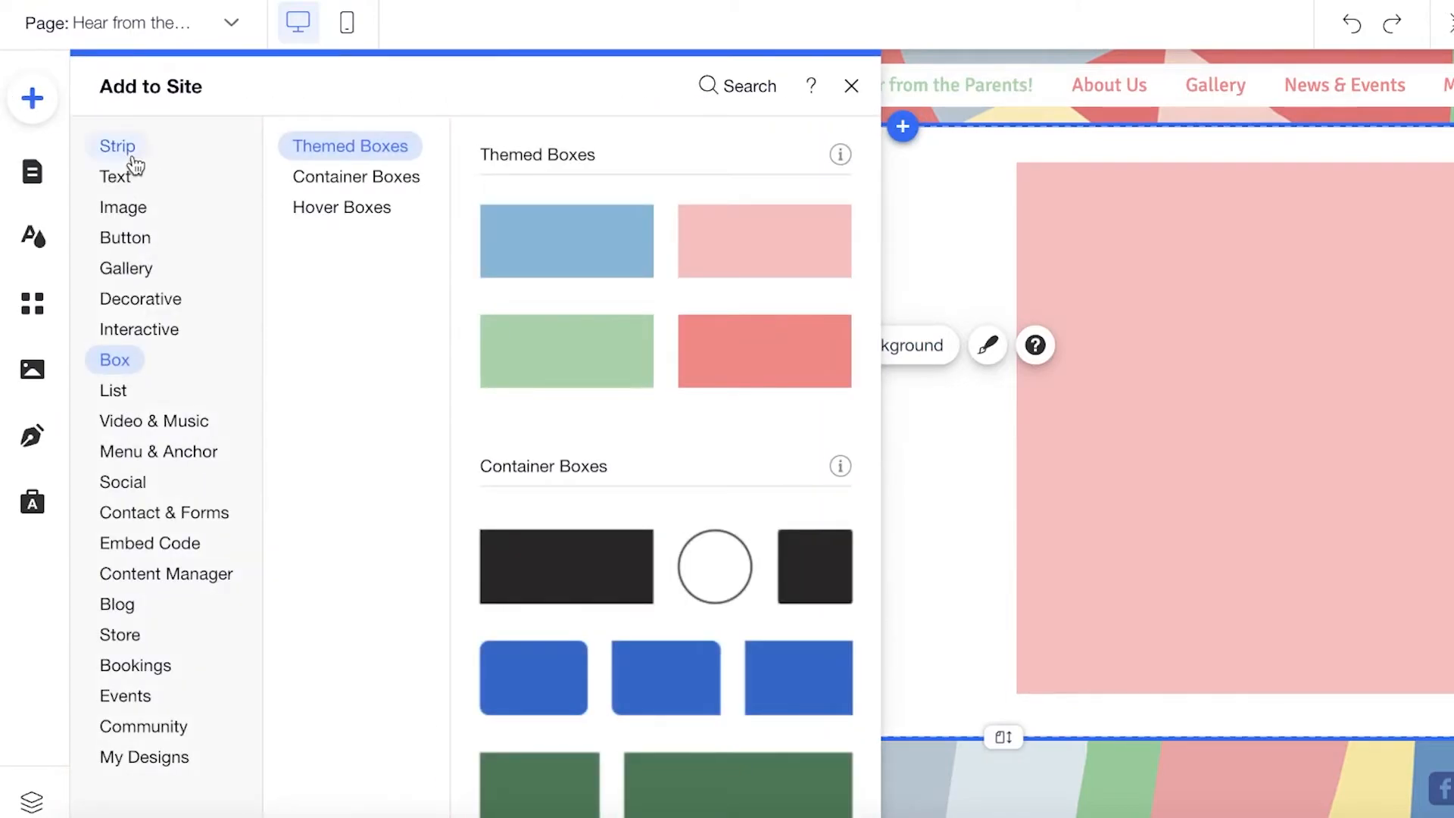
click(132, 177)
scroll(620, 631, down, 1)
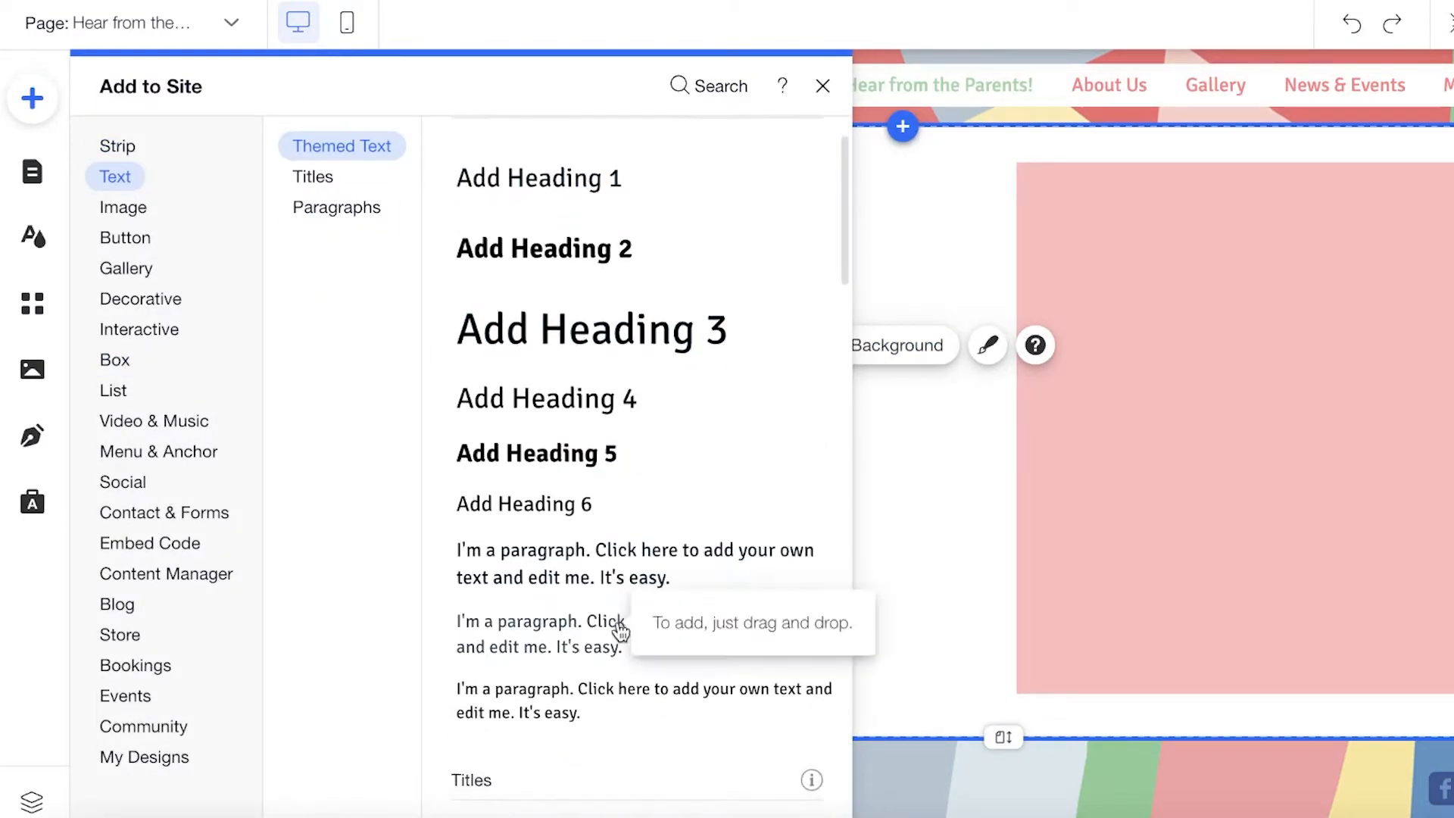
scroll(622, 588, down, 1)
drag(606, 559, 470, 209)
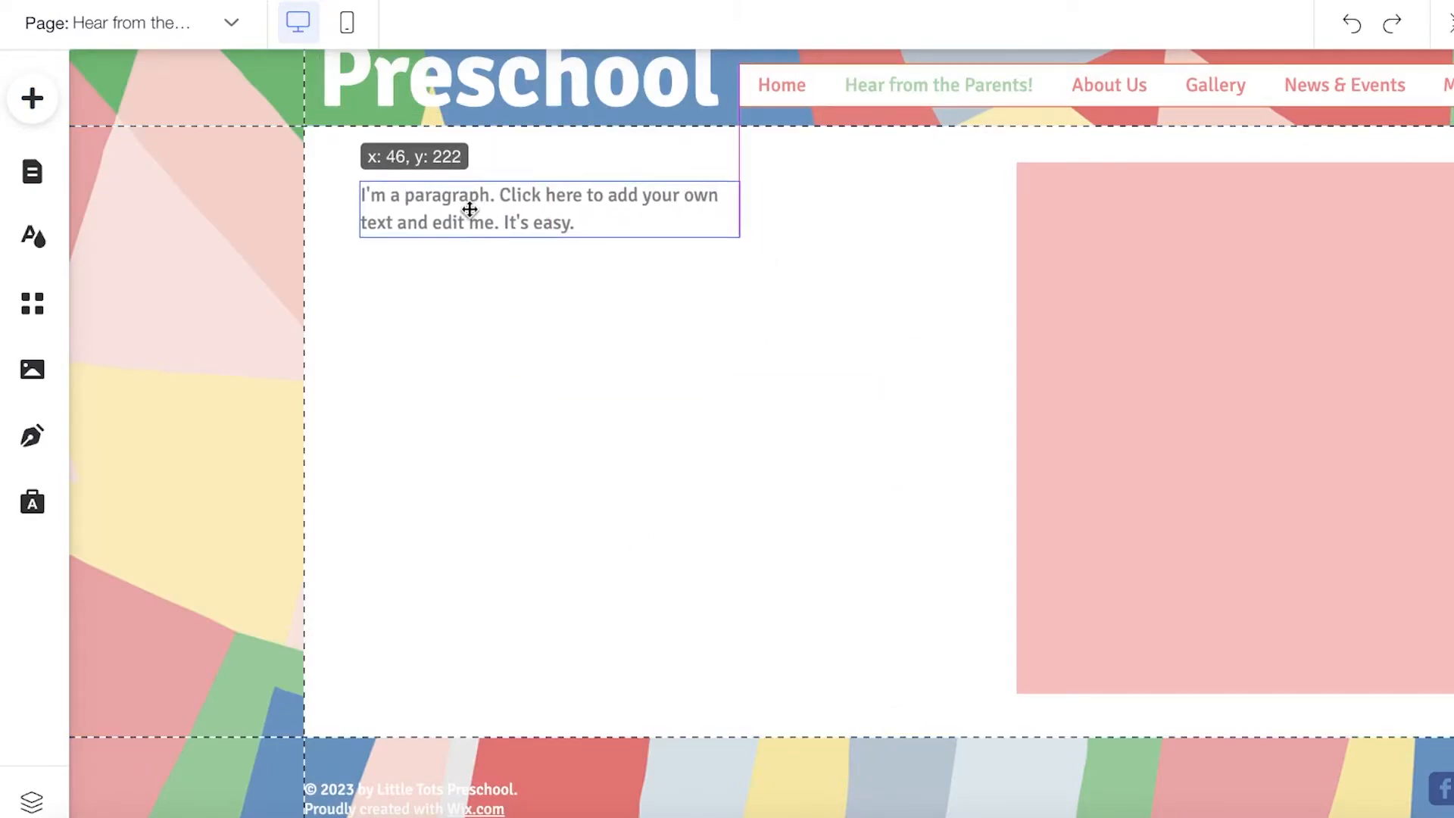
Replace the paragraph text with "Our school focuses on the importance of feedback from the childrens parents and how the children have behaved once they reach back home.".
double_click(498, 200)
key(BackSpace)
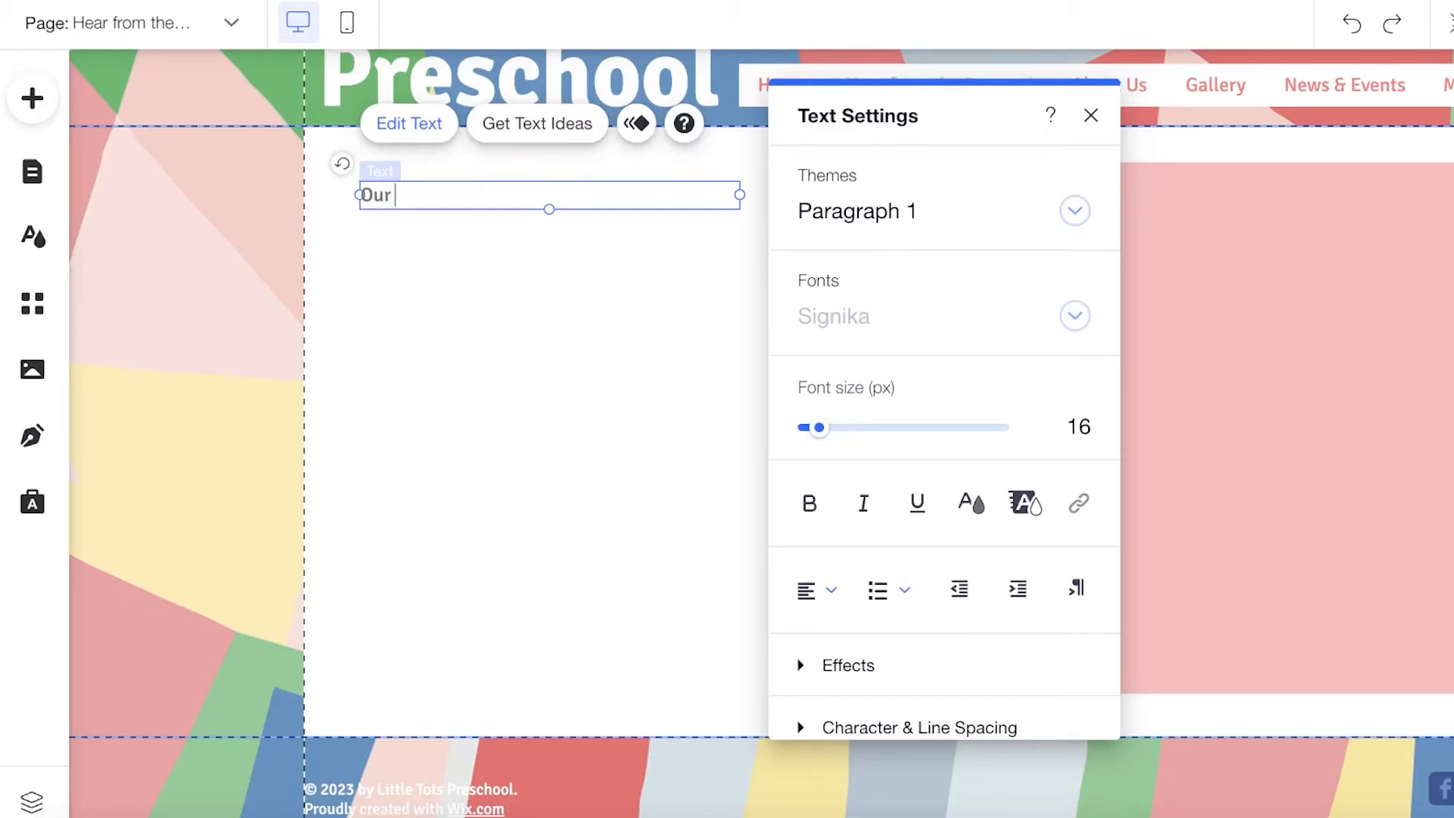
text(focuses on the importance of feedback from the childrens parents and how the children have behaved once they reach back home.)
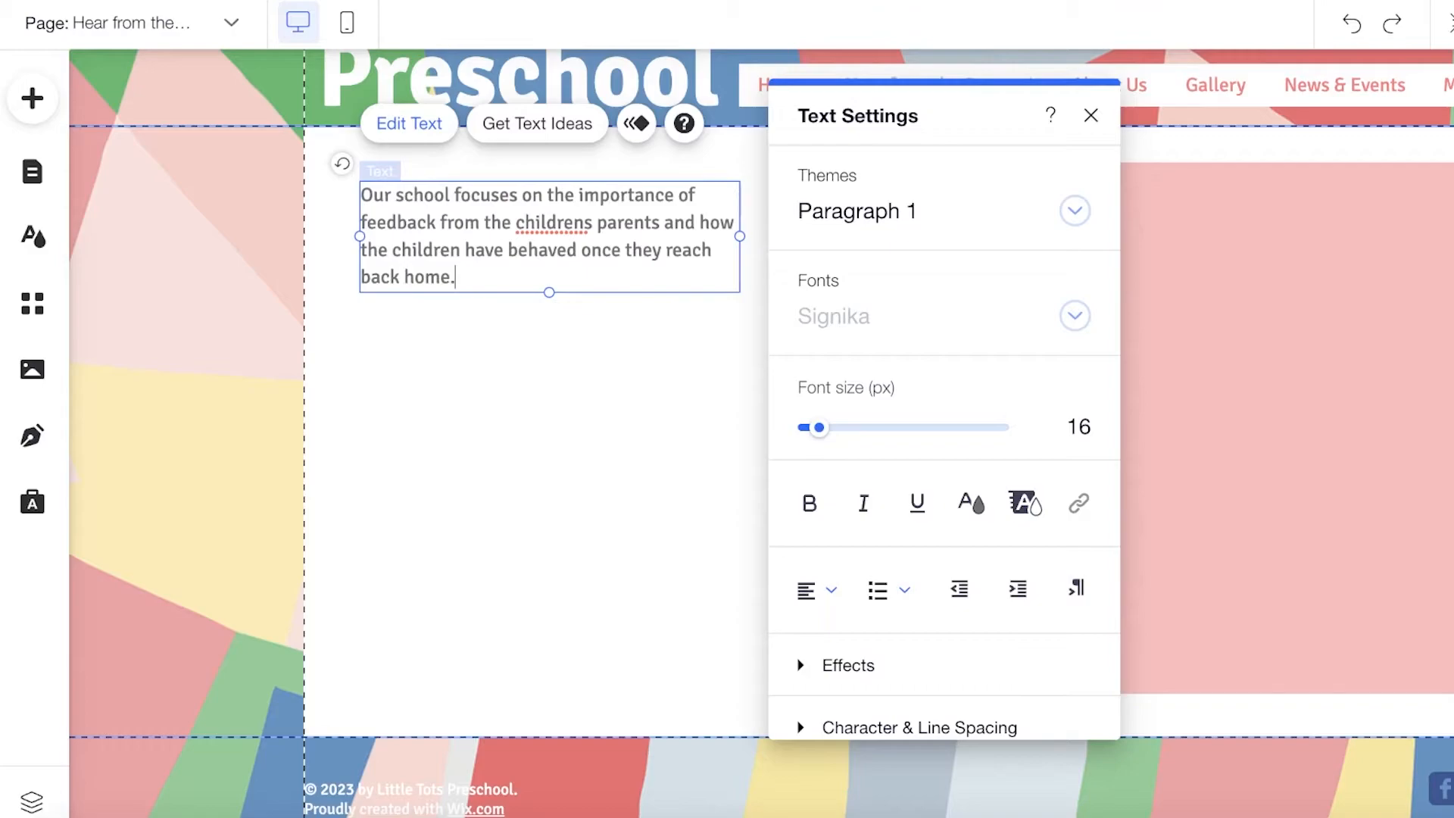
Correct the misspelled word "childrens" to "children" in the paragraph using the spelling suggestion.
right_click(563, 221)
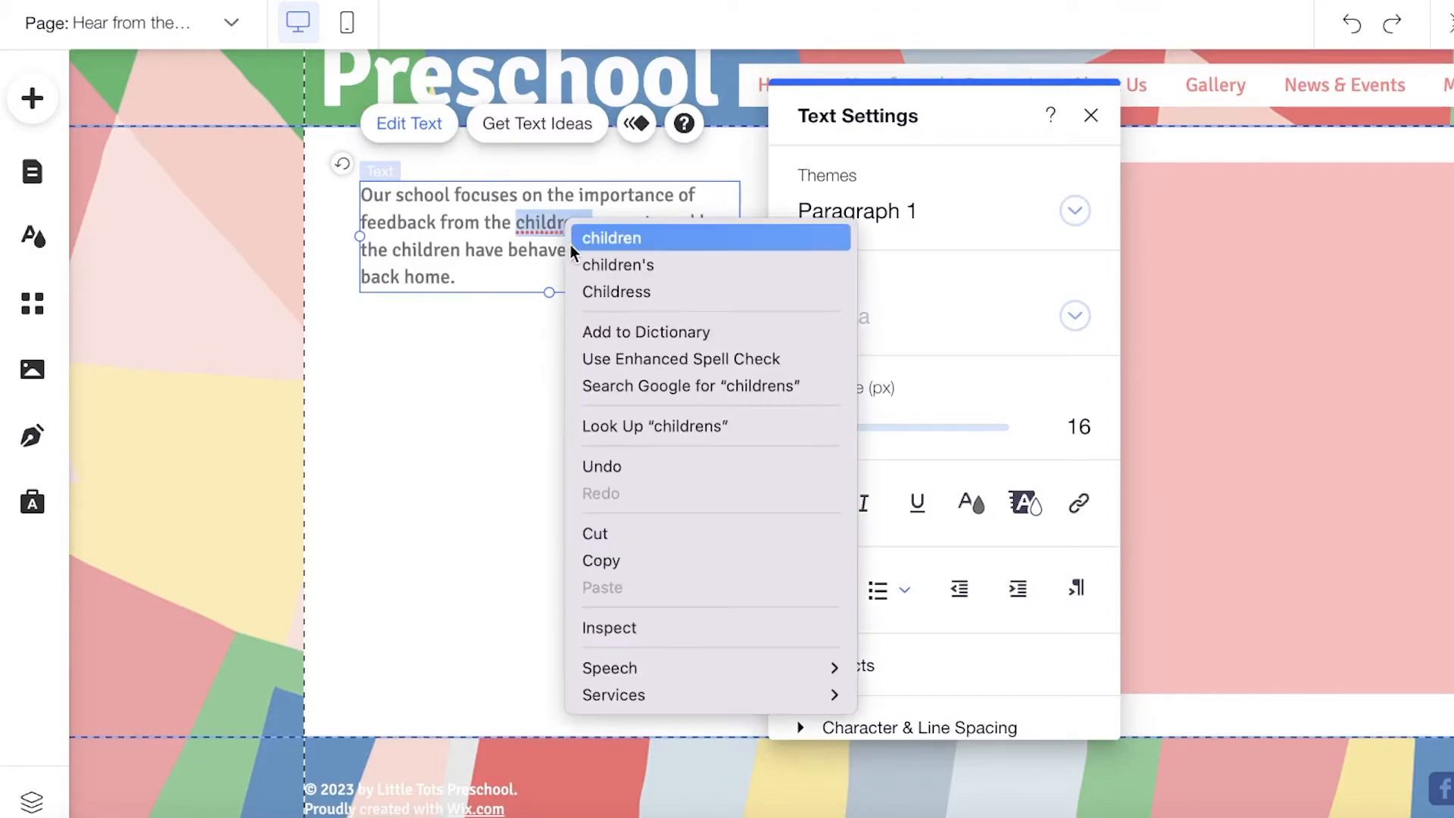
click(598, 237)
click(585, 379)
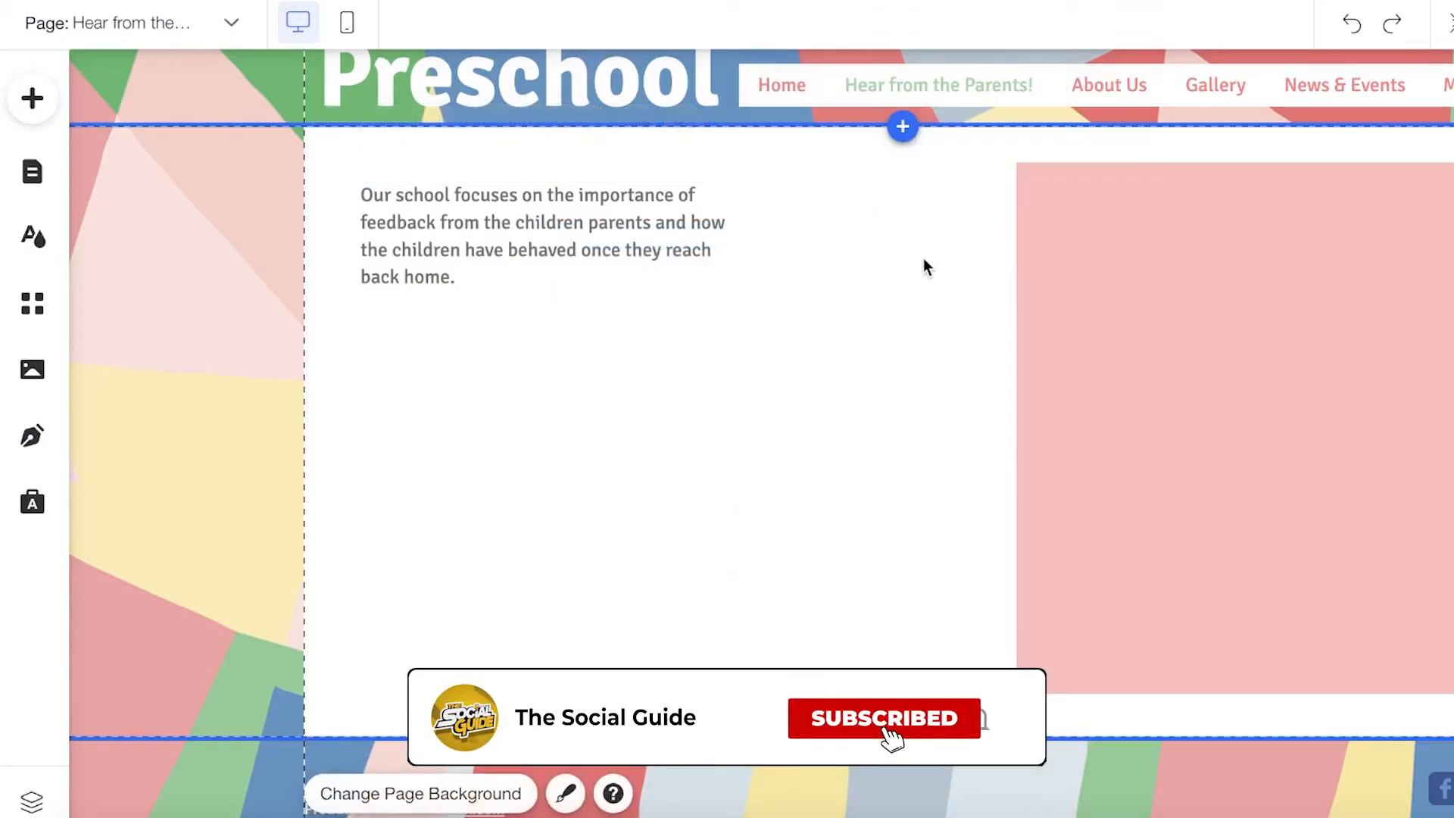
Widen the pink box by extending its left edge towards the paragraph text.
click(1024, 457)
drag(1018, 431, 793, 393)
click(649, 432)
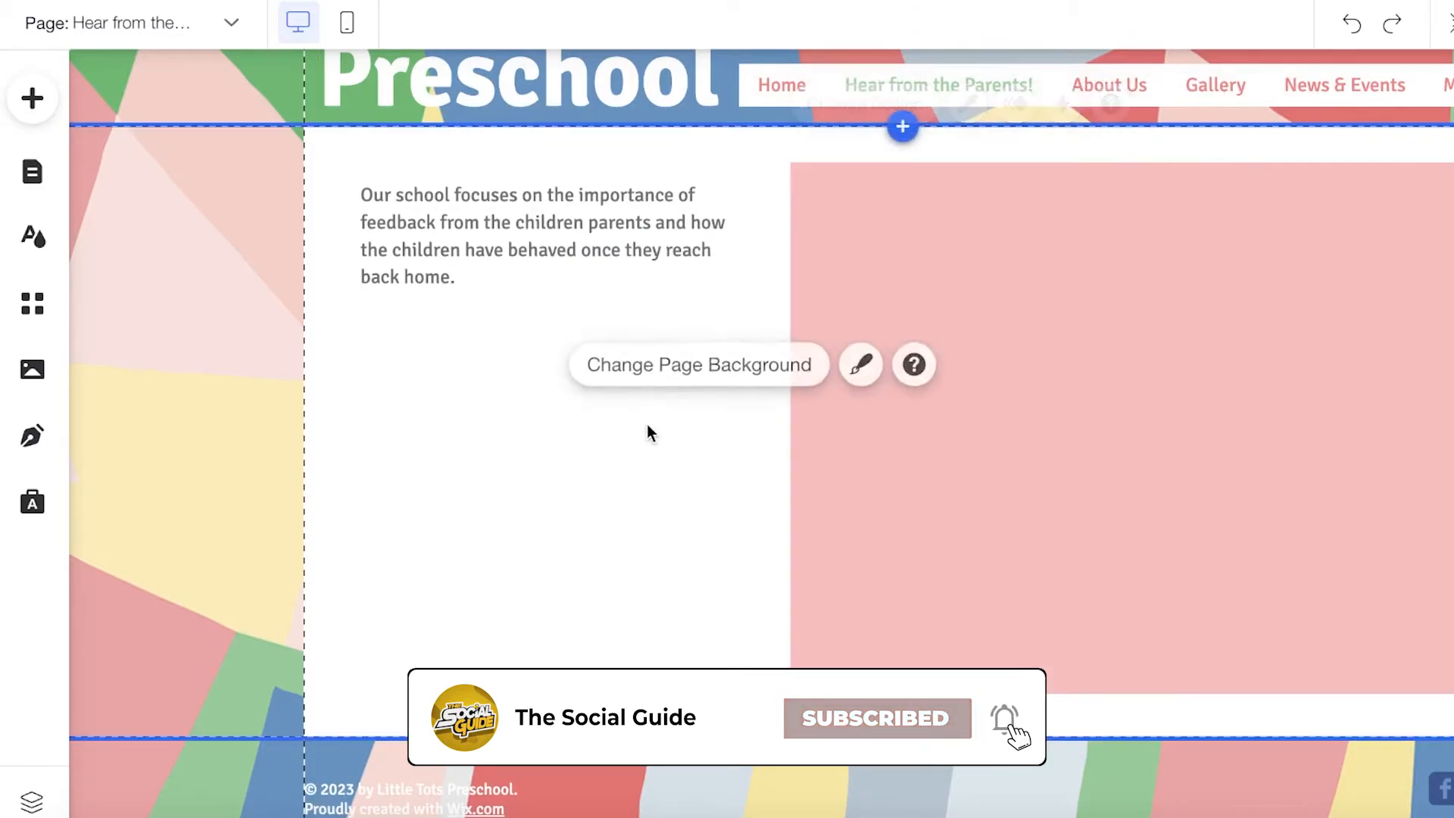
Search the free Wix image collection for "parents" to find a picture for the page.
click(33, 105)
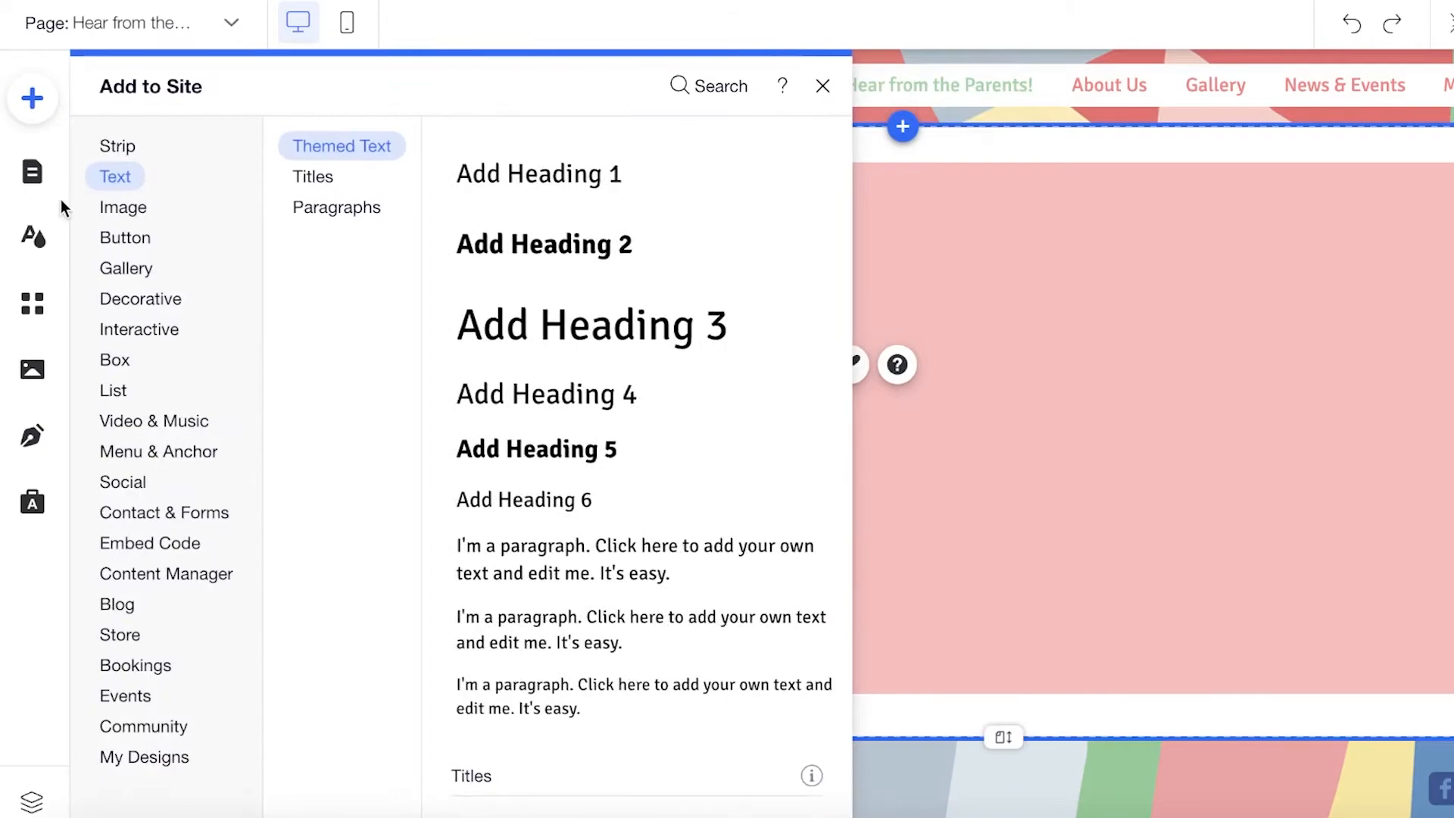
click(122, 205)
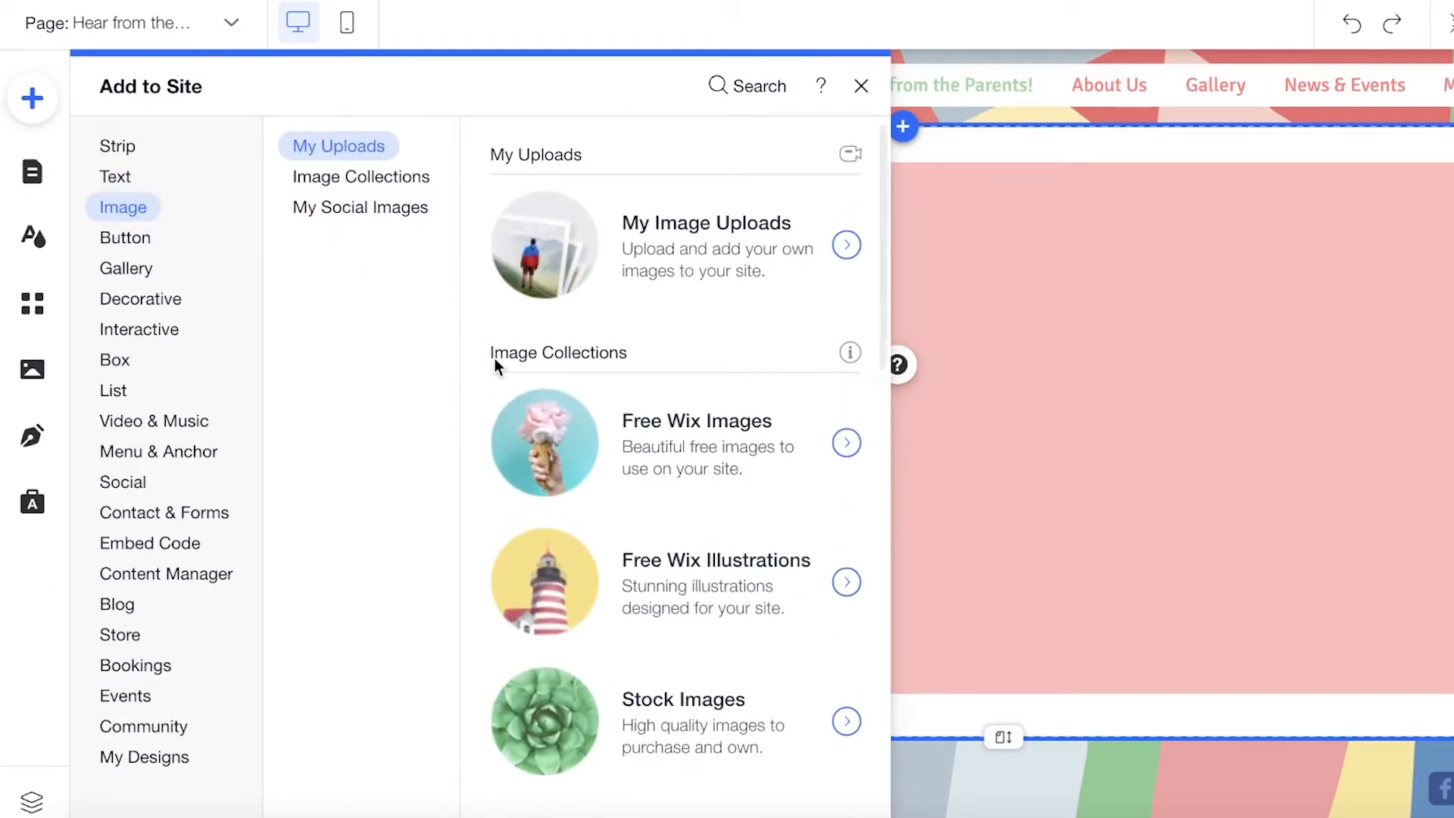
click(588, 472)
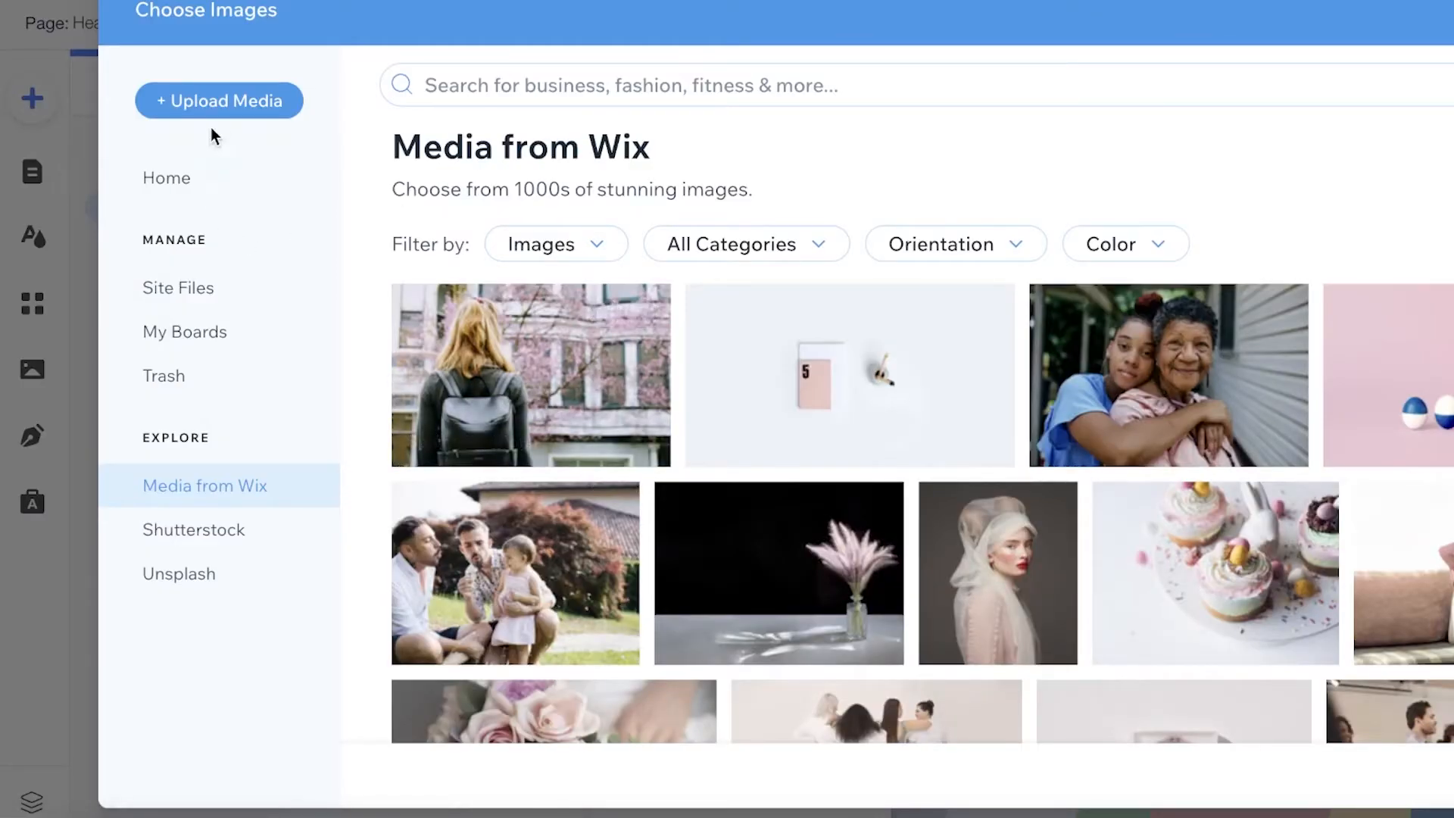
click(692, 94)
text(parents)
key(Return)
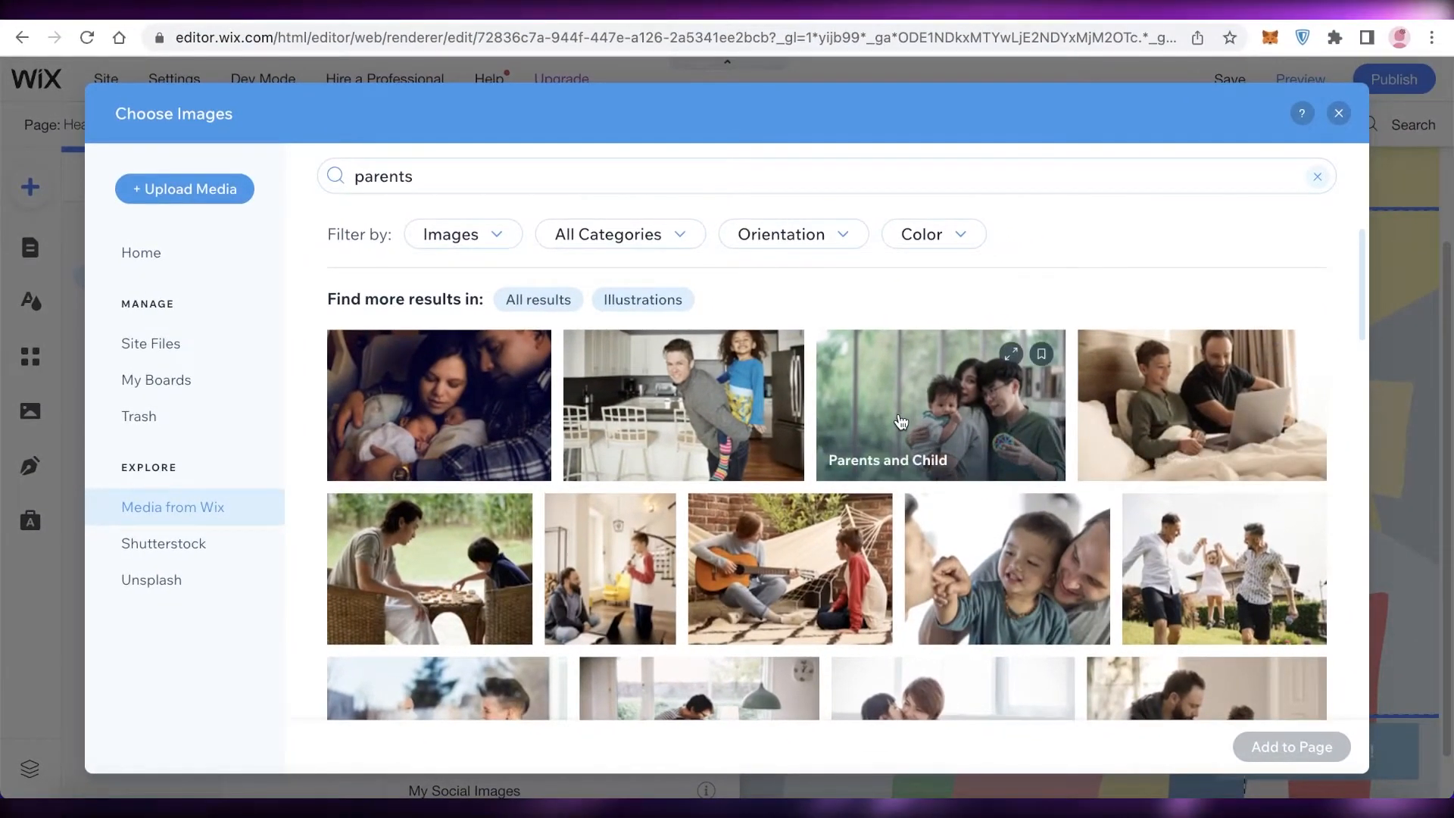
Add the "Doing Homework" image from the search results to the page.
scroll(719, 387, down, 3)
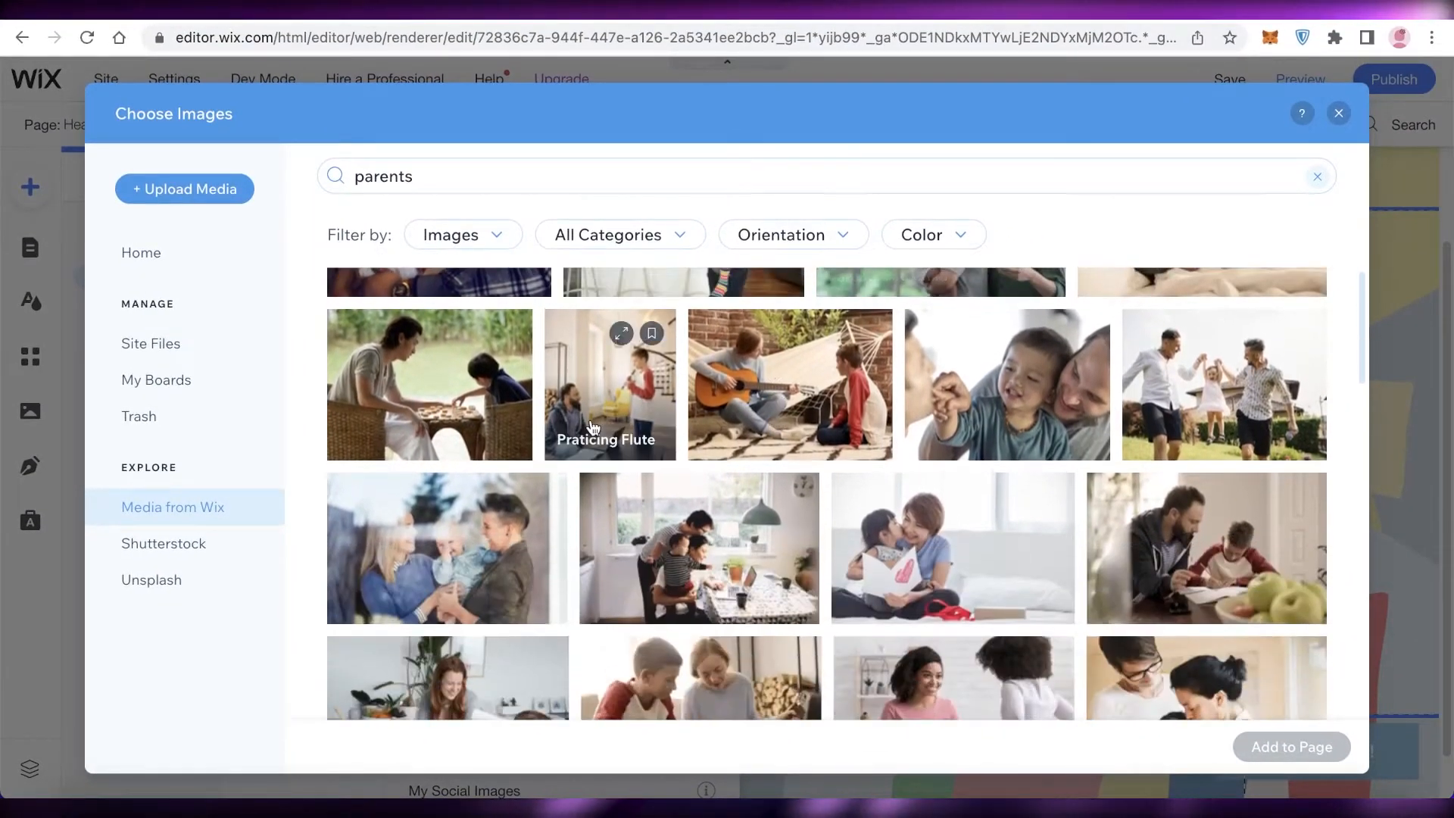
click(671, 402)
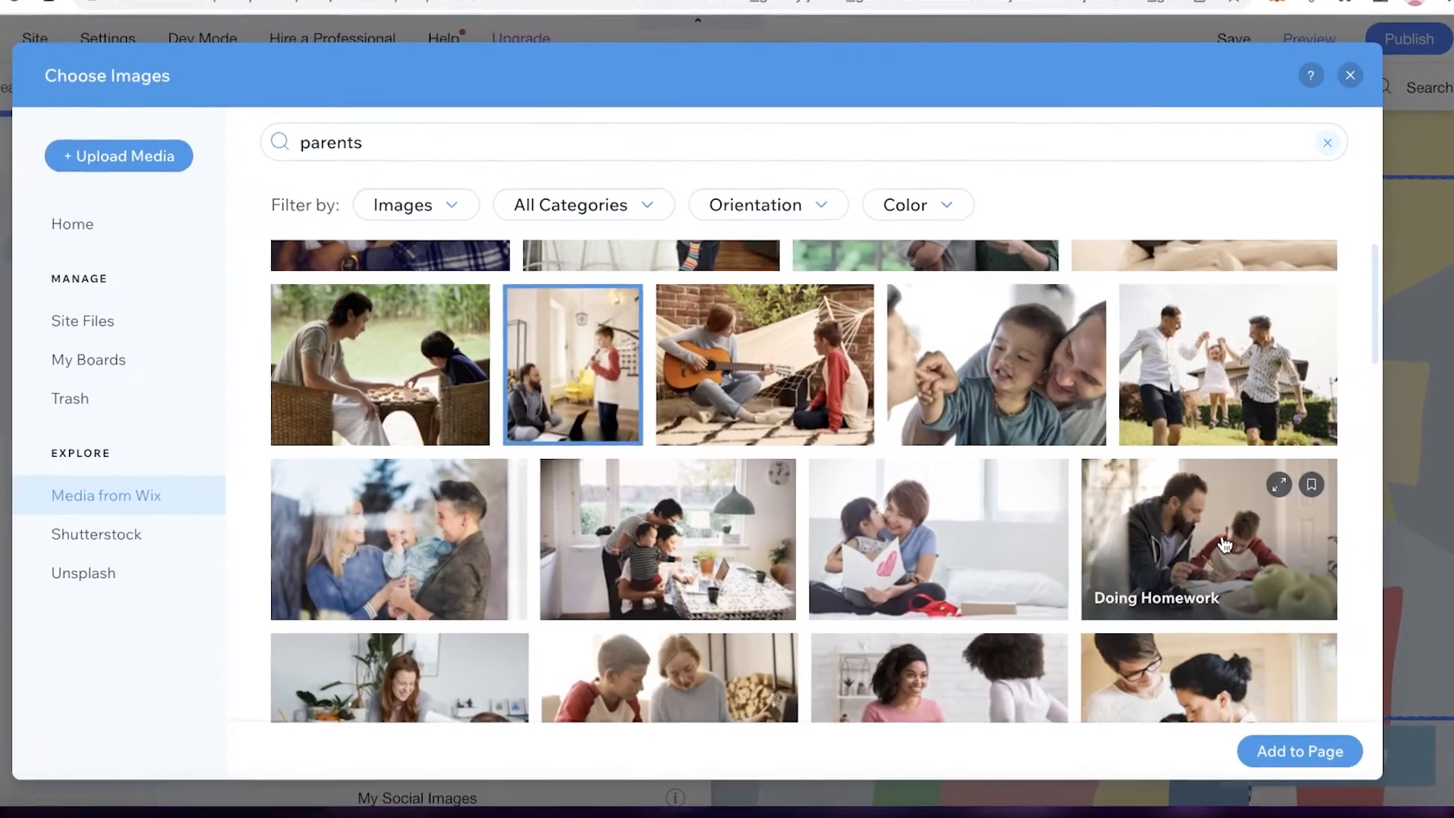
click(1208, 546)
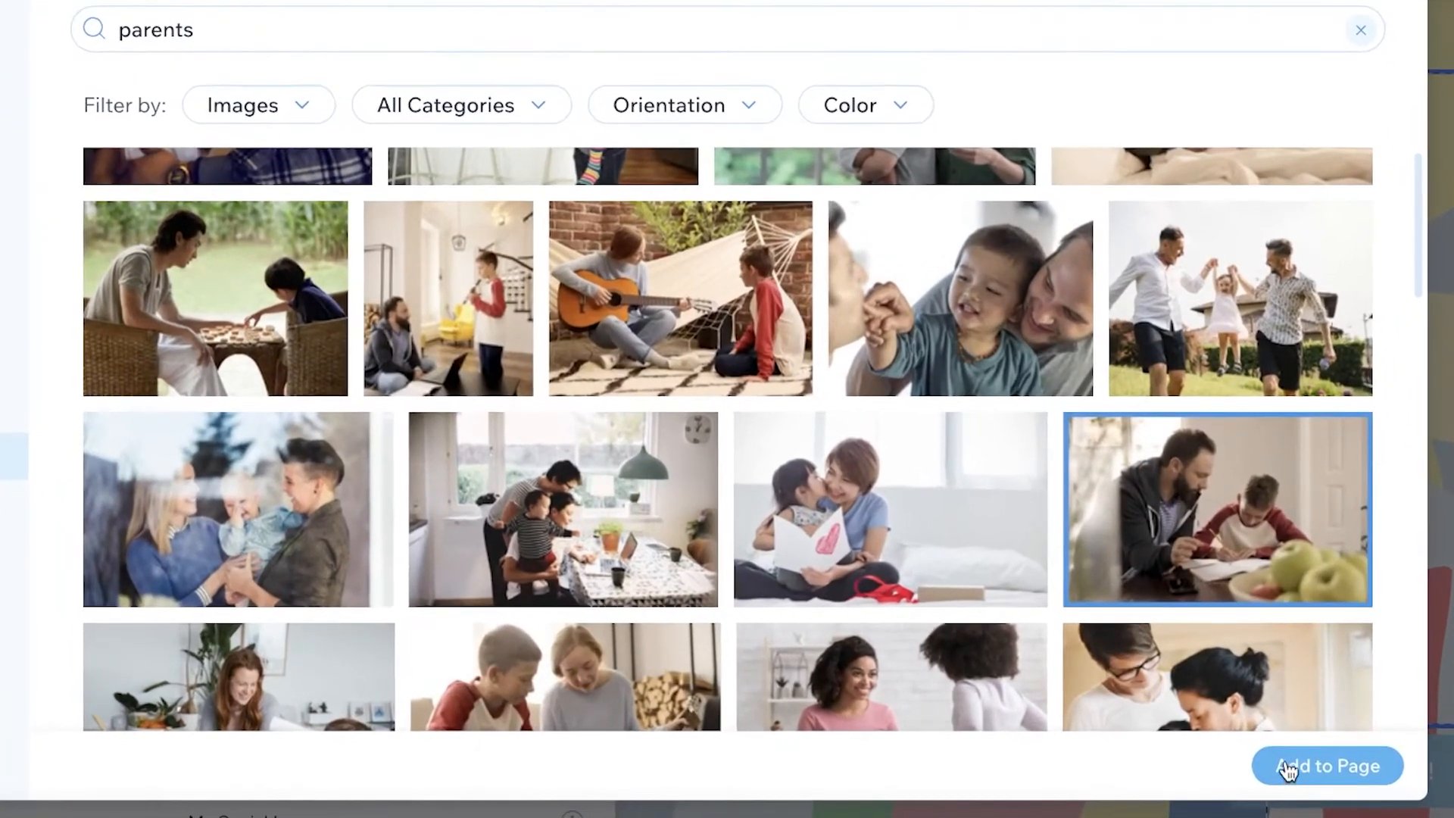
click(1280, 746)
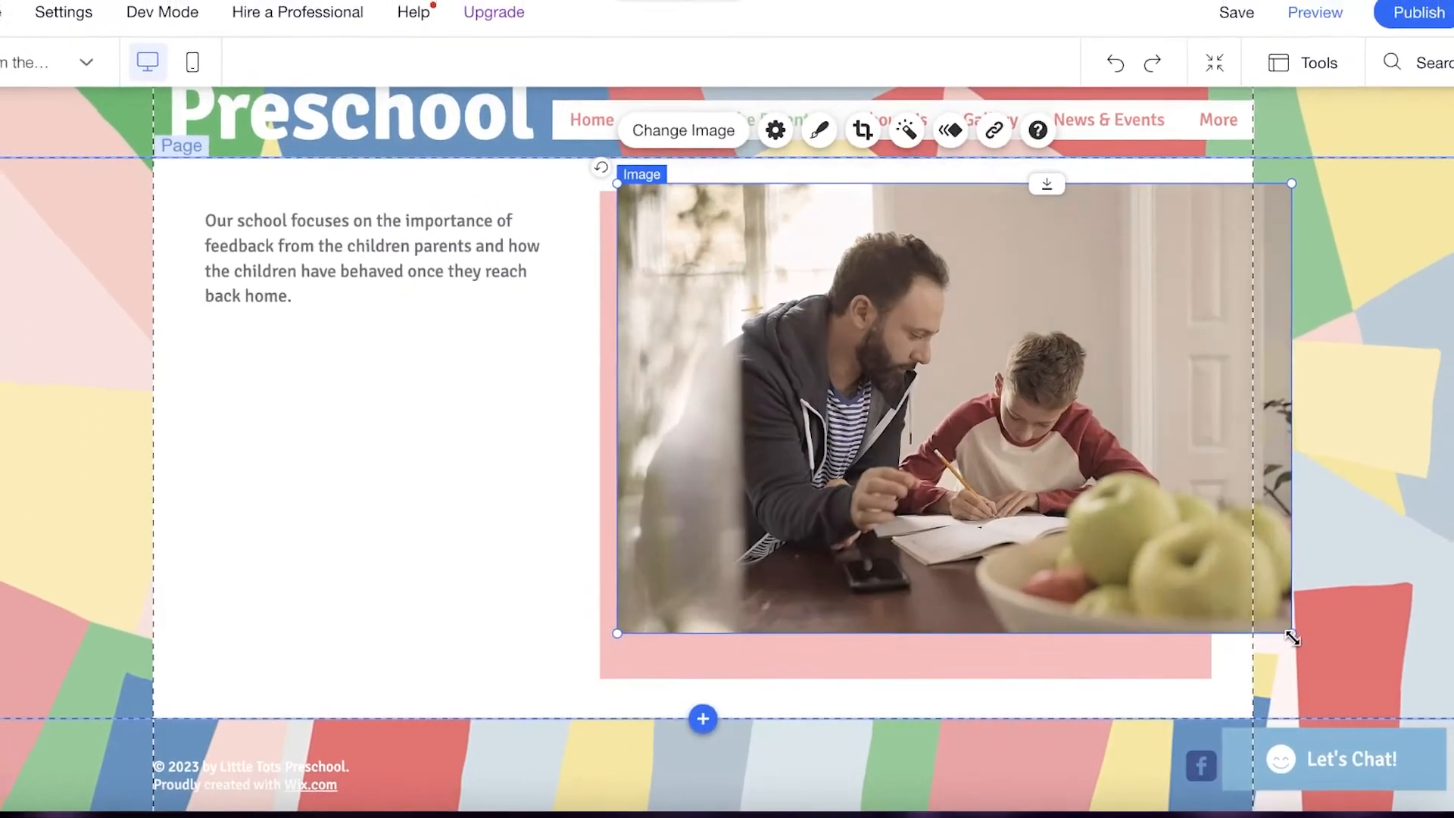
Shrink the homework photo and place it centred in the upper part of the pink box.
drag(1292, 638, 1046, 564)
drag(877, 400, 954, 454)
click(918, 591)
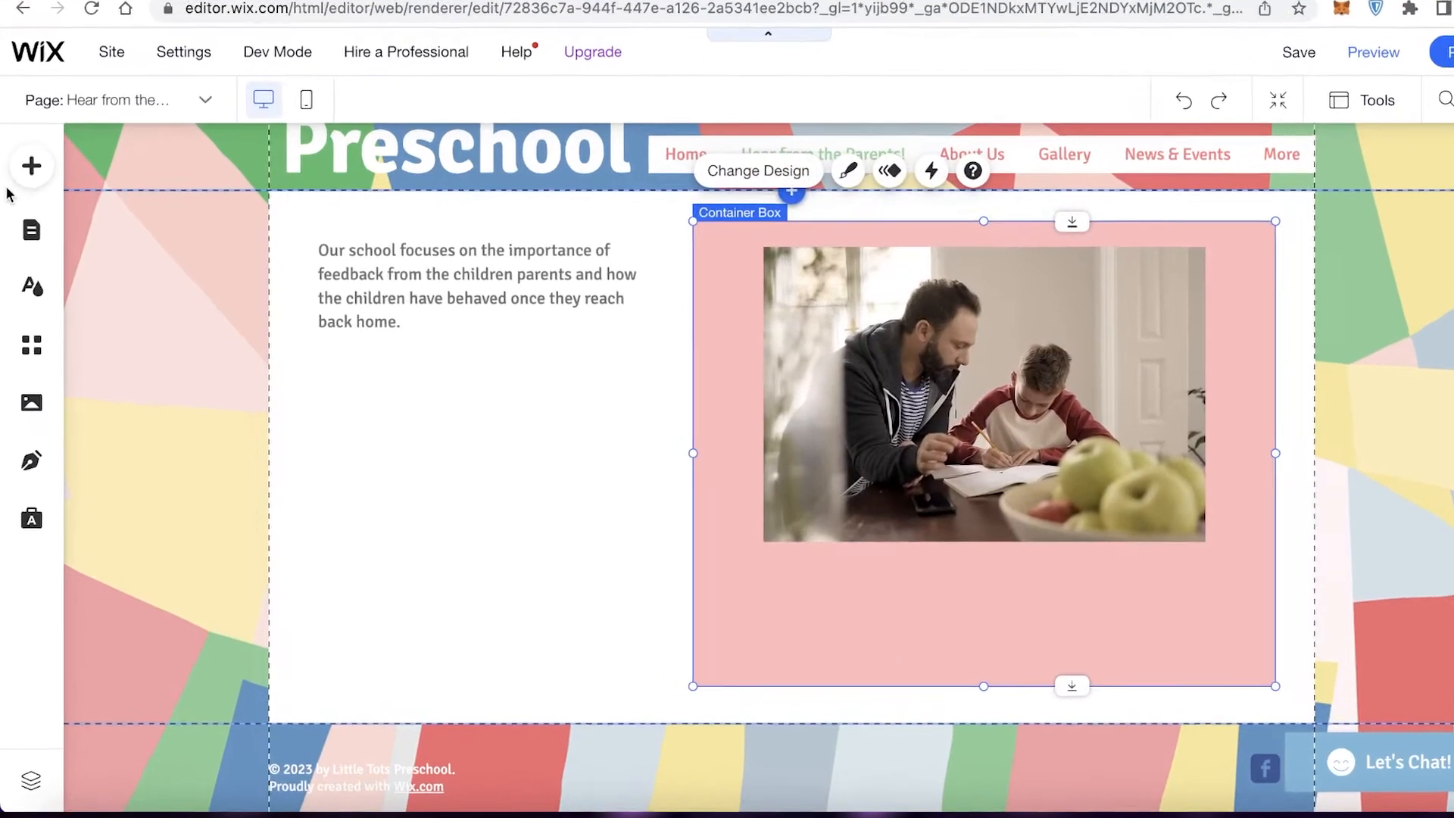
Add a Heading 2 below the photo with the two people's names followed by "STORY", widened to fit on one line.
click(35, 188)
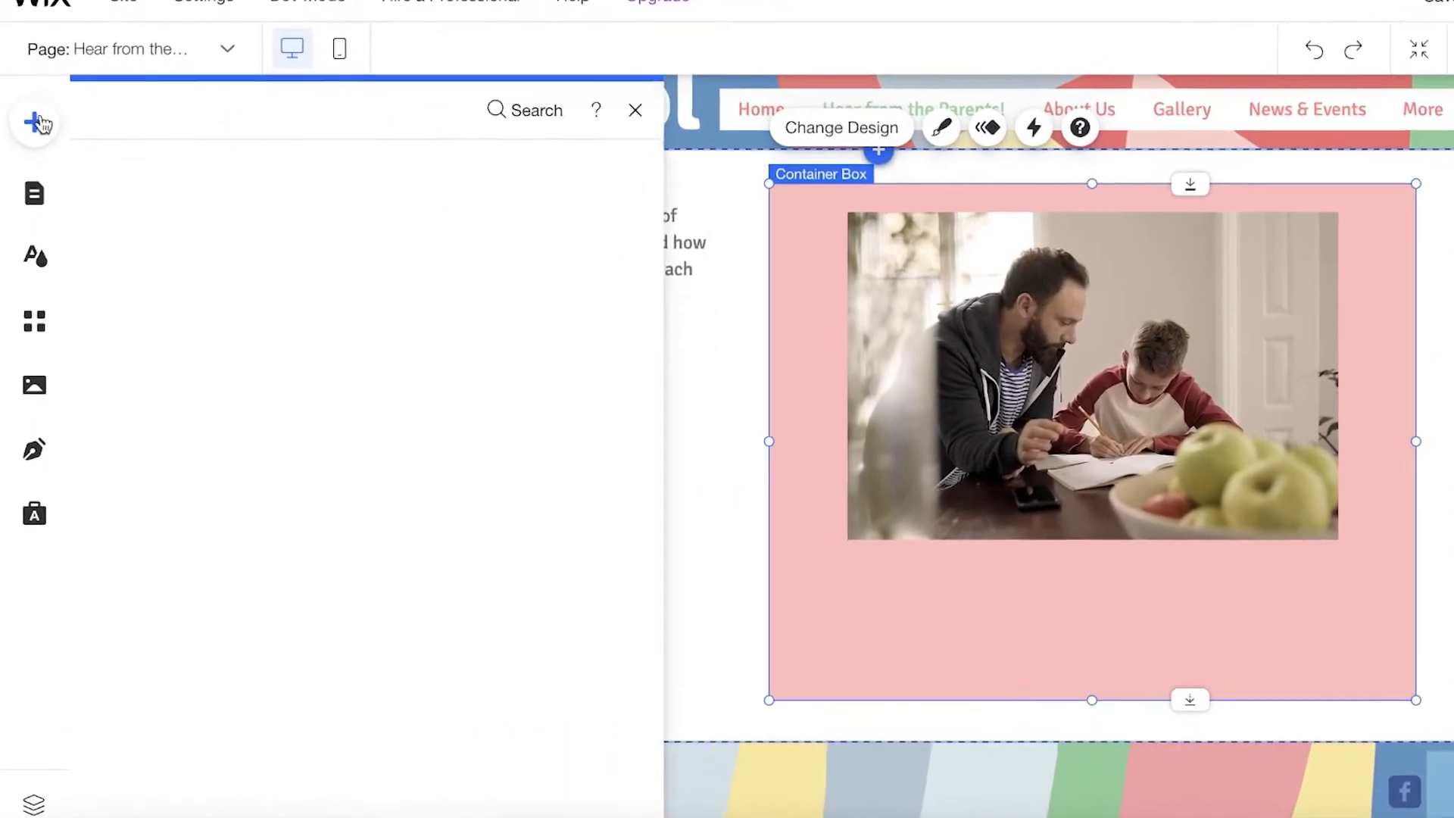
click(122, 182)
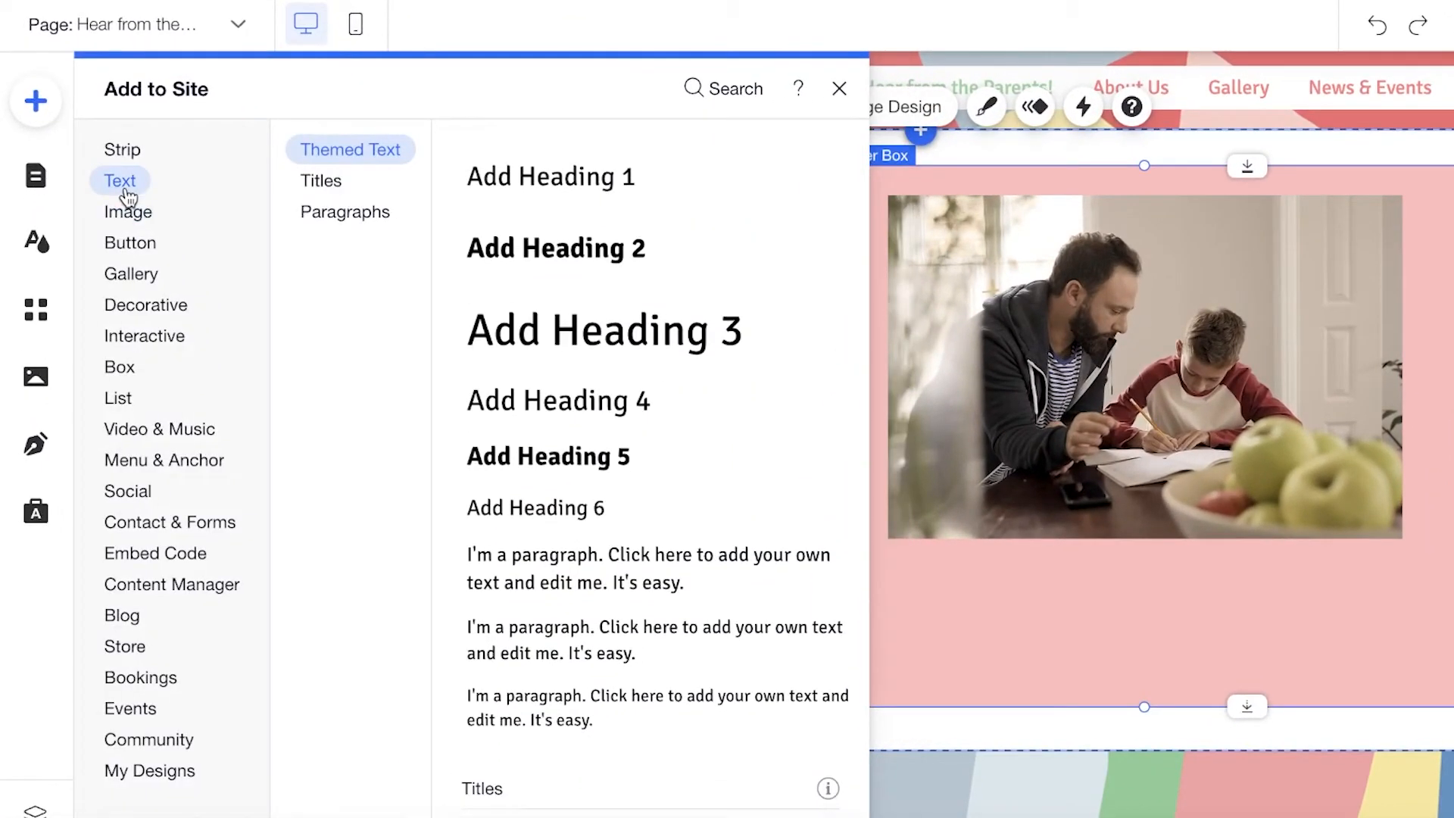
click(542, 250)
drag(795, 444, 919, 631)
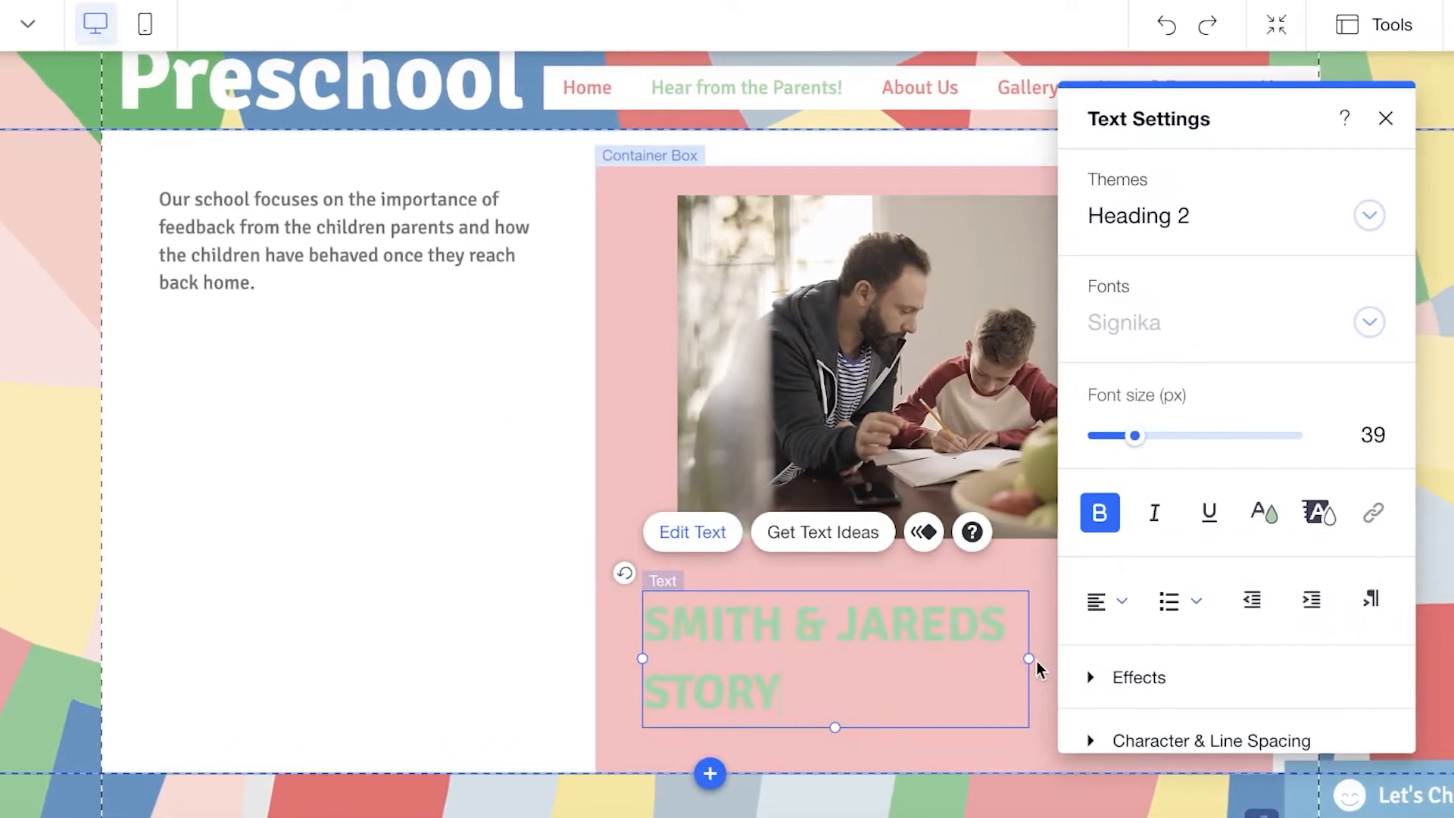
drag(1038, 660, 1197, 625)
click(1299, 584)
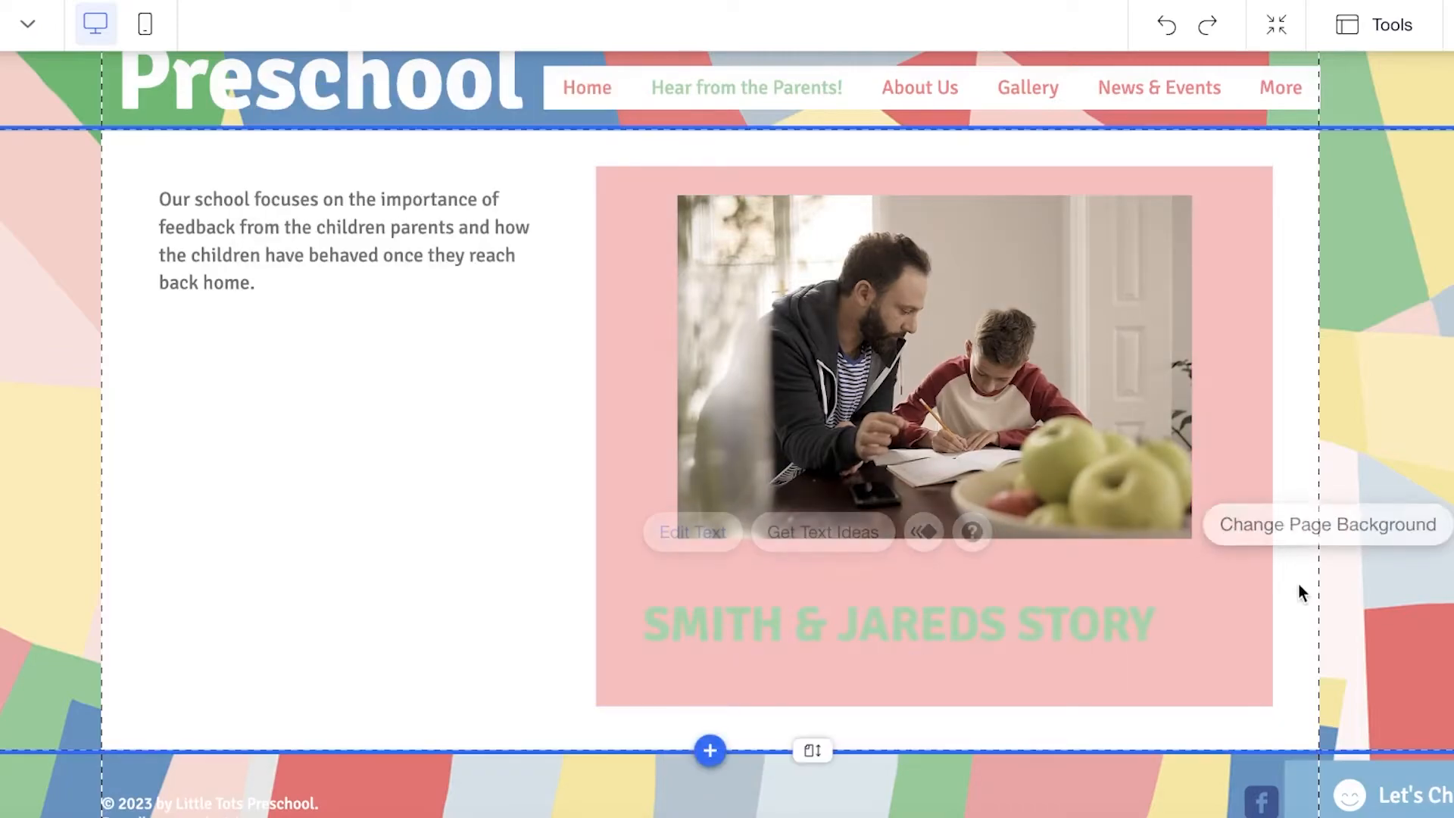
Add a blank page to the site menu and name it after the two people in the heading.
click(1037, 358)
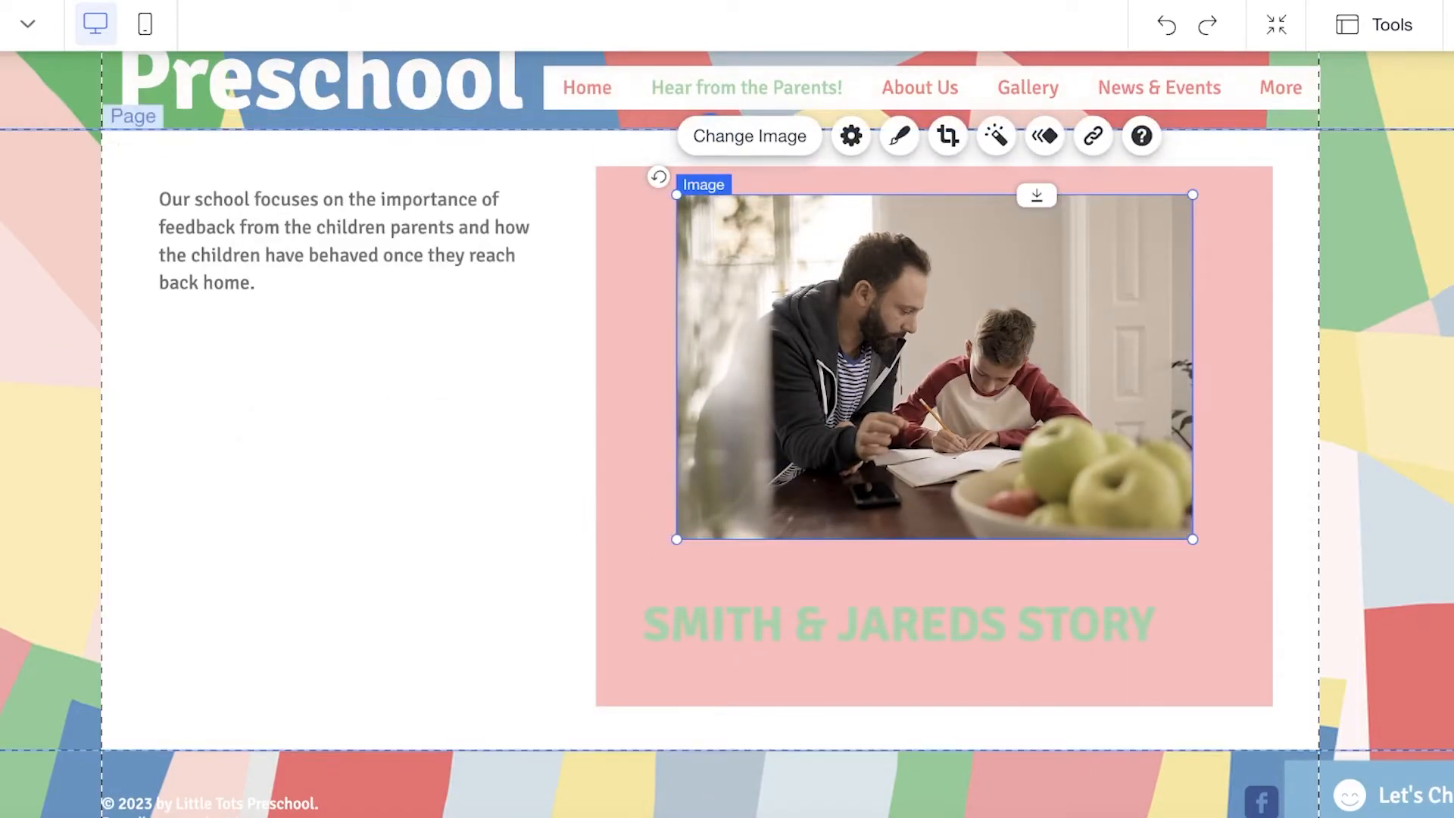
click(0, 176)
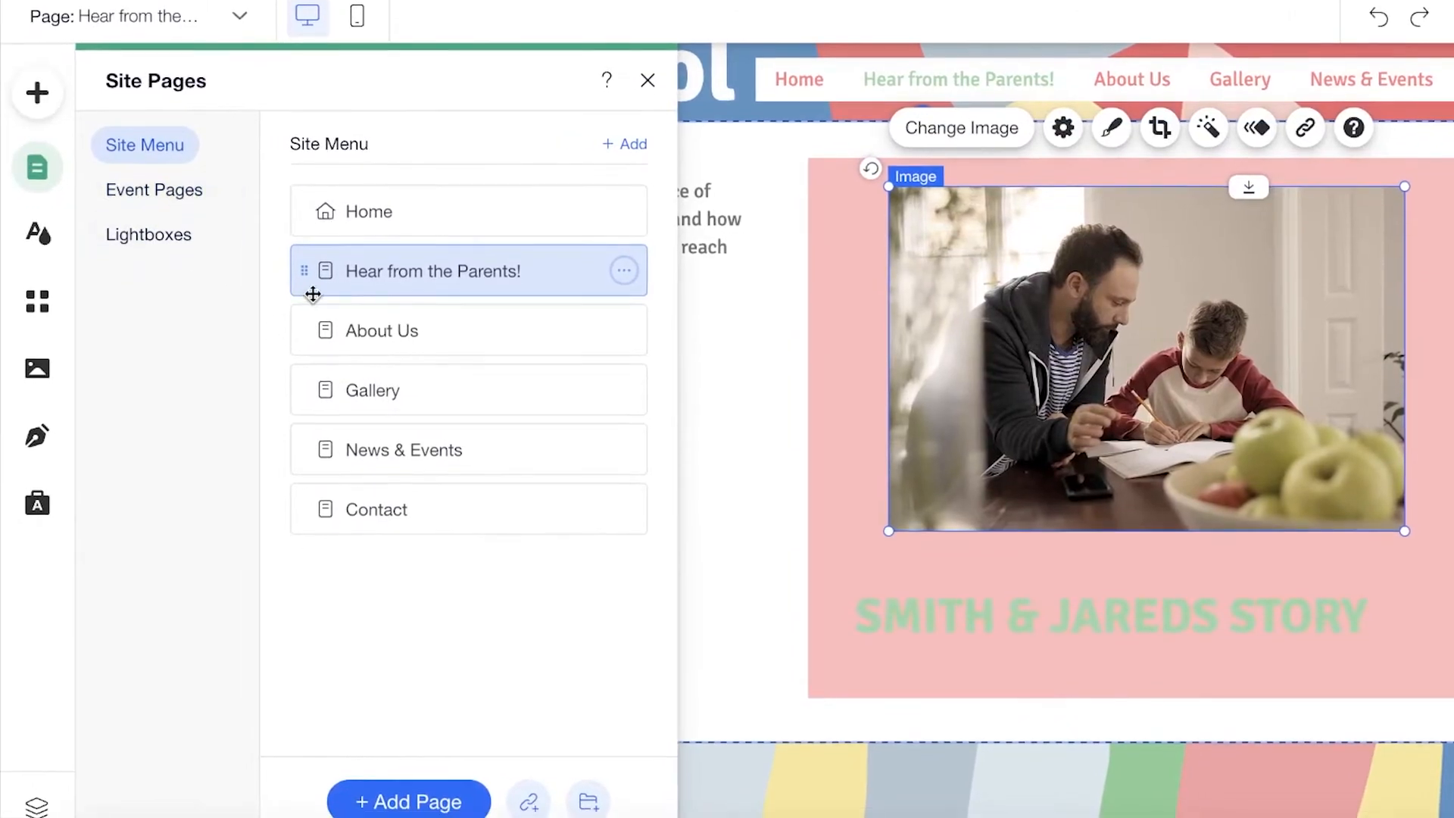
click(397, 788)
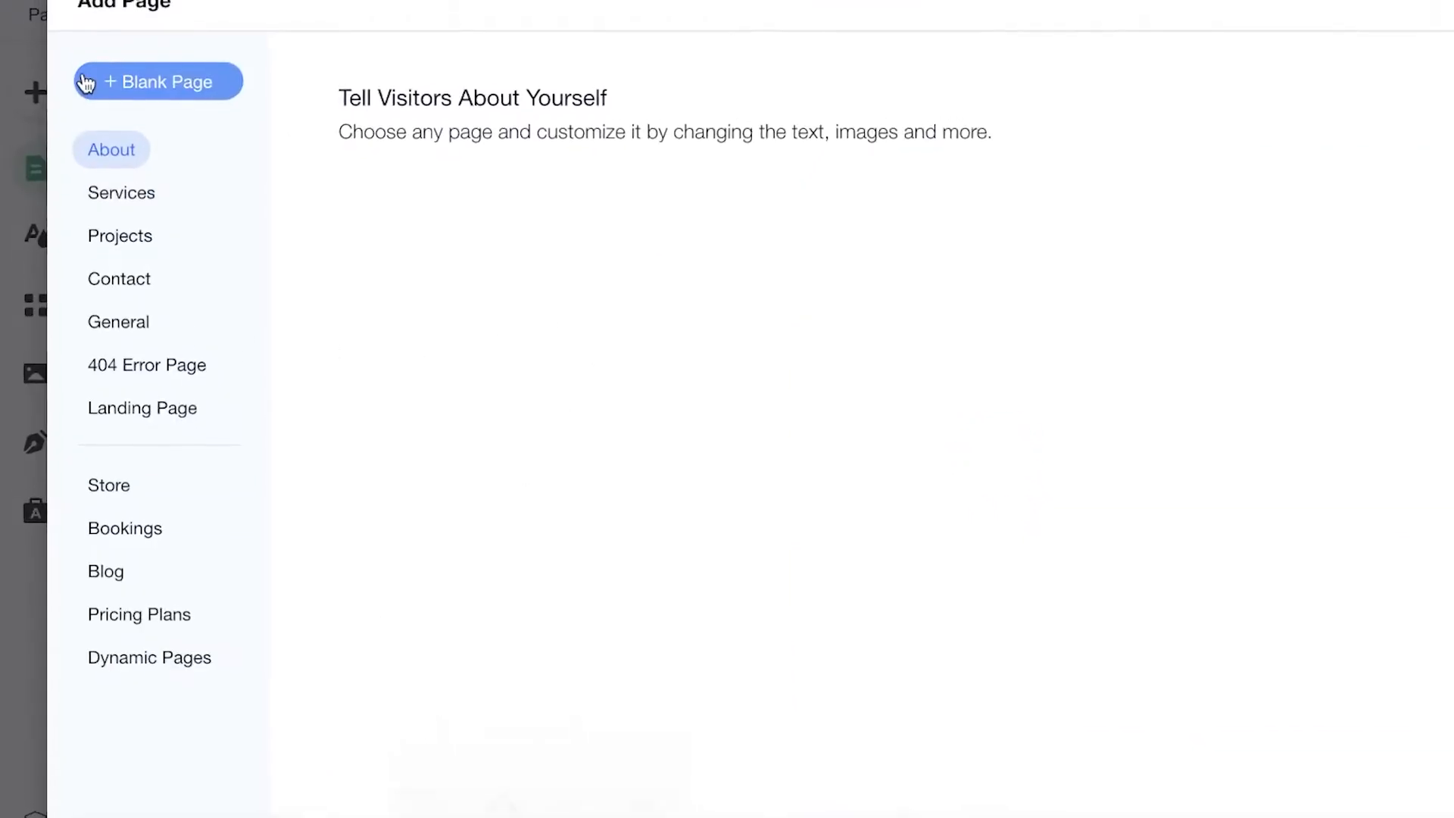
click(162, 134)
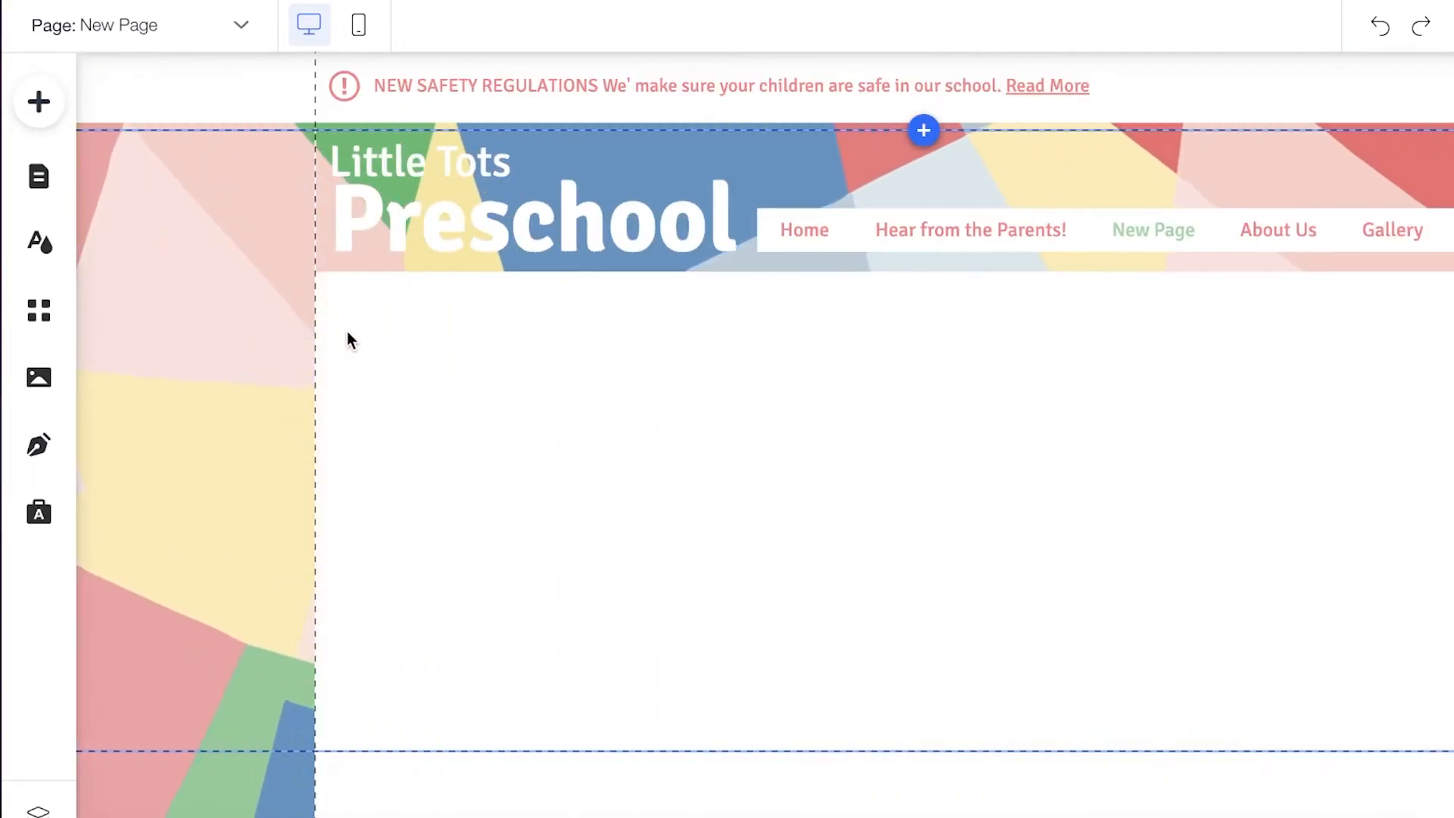
key(BackSpace)
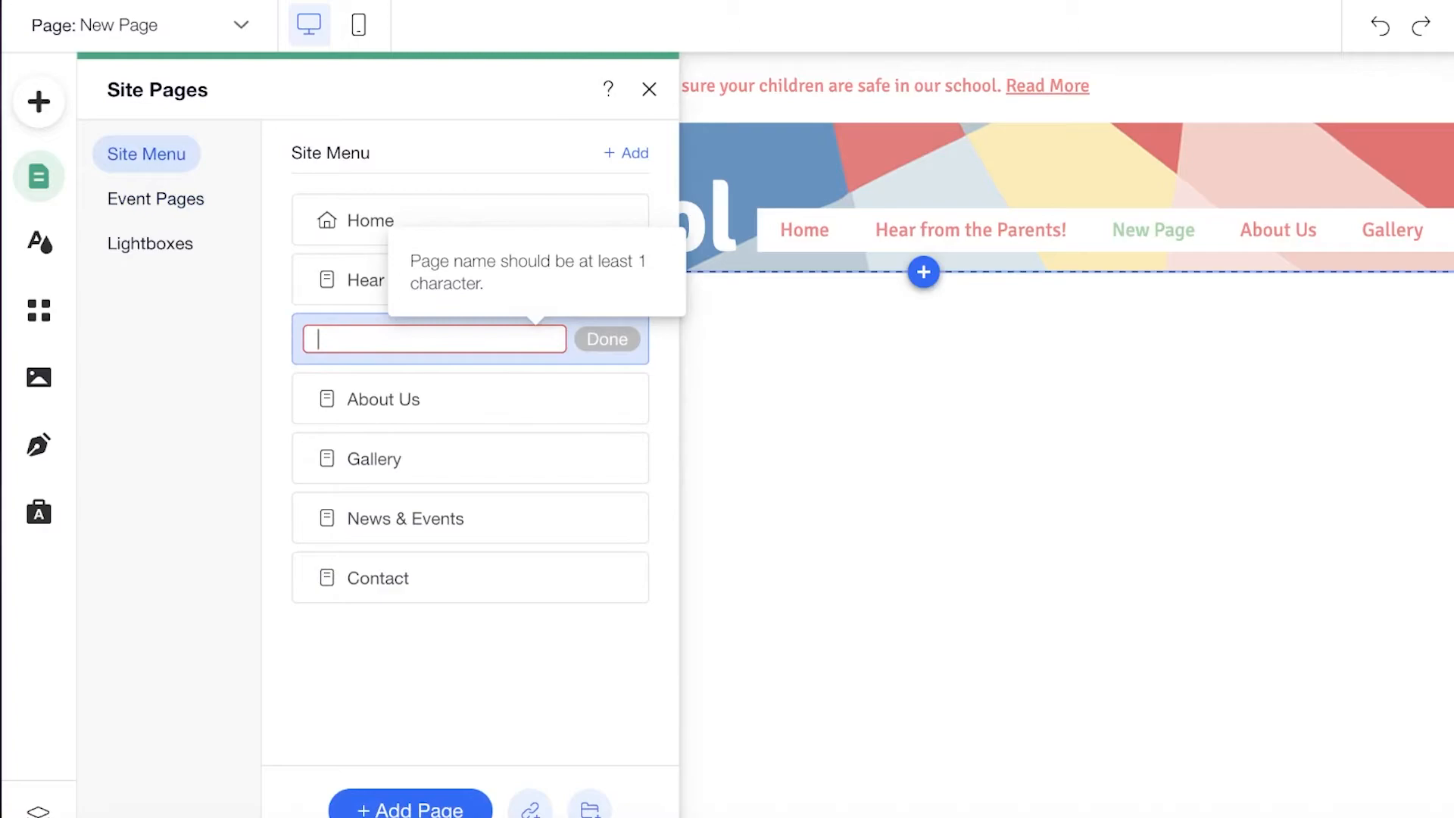
text(S)
text(mith and Jared)
key(Return)
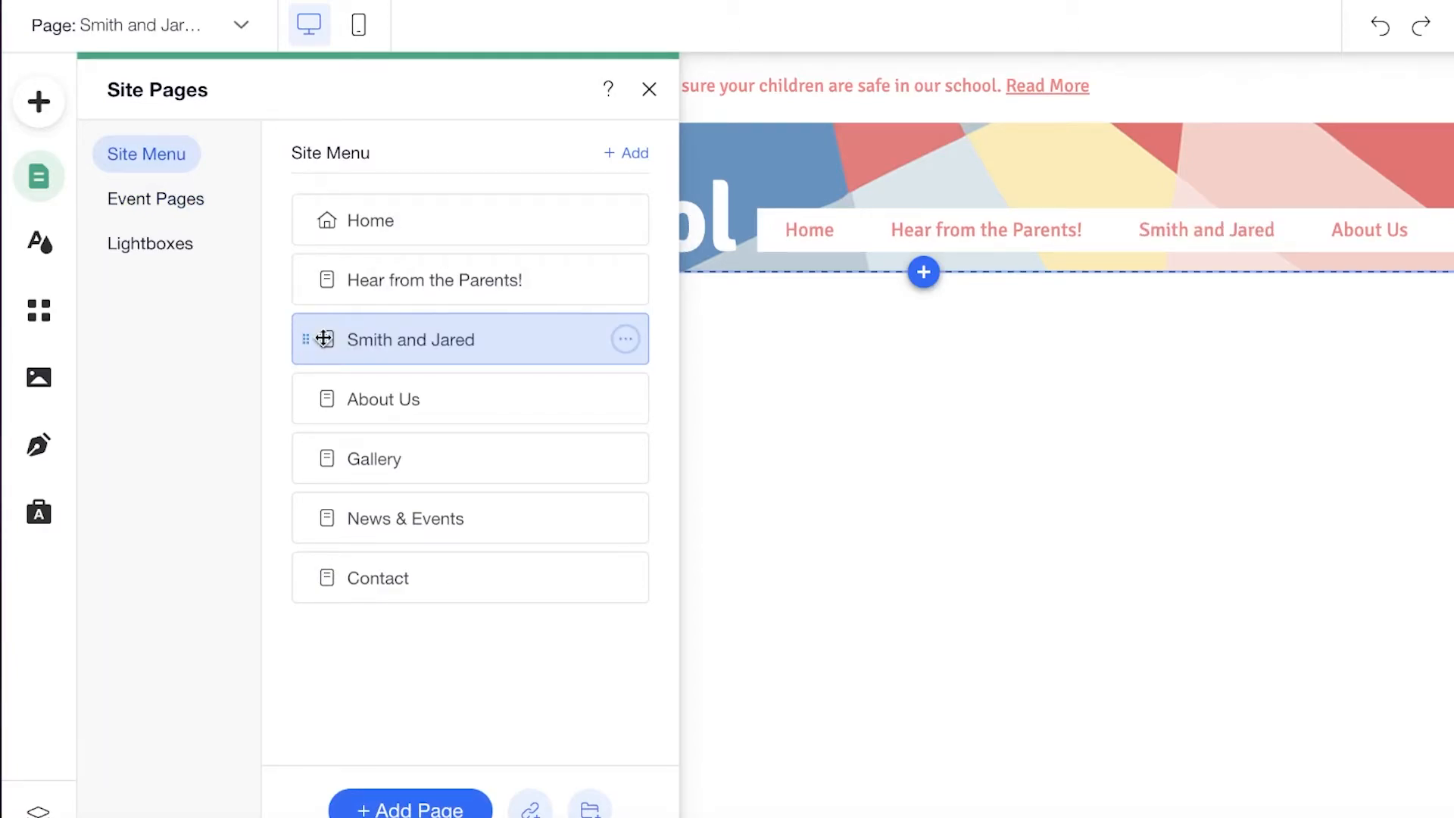
Make the new page a subpage of "Hear from the Parents!" and close the page list.
drag(329, 339, 384, 328)
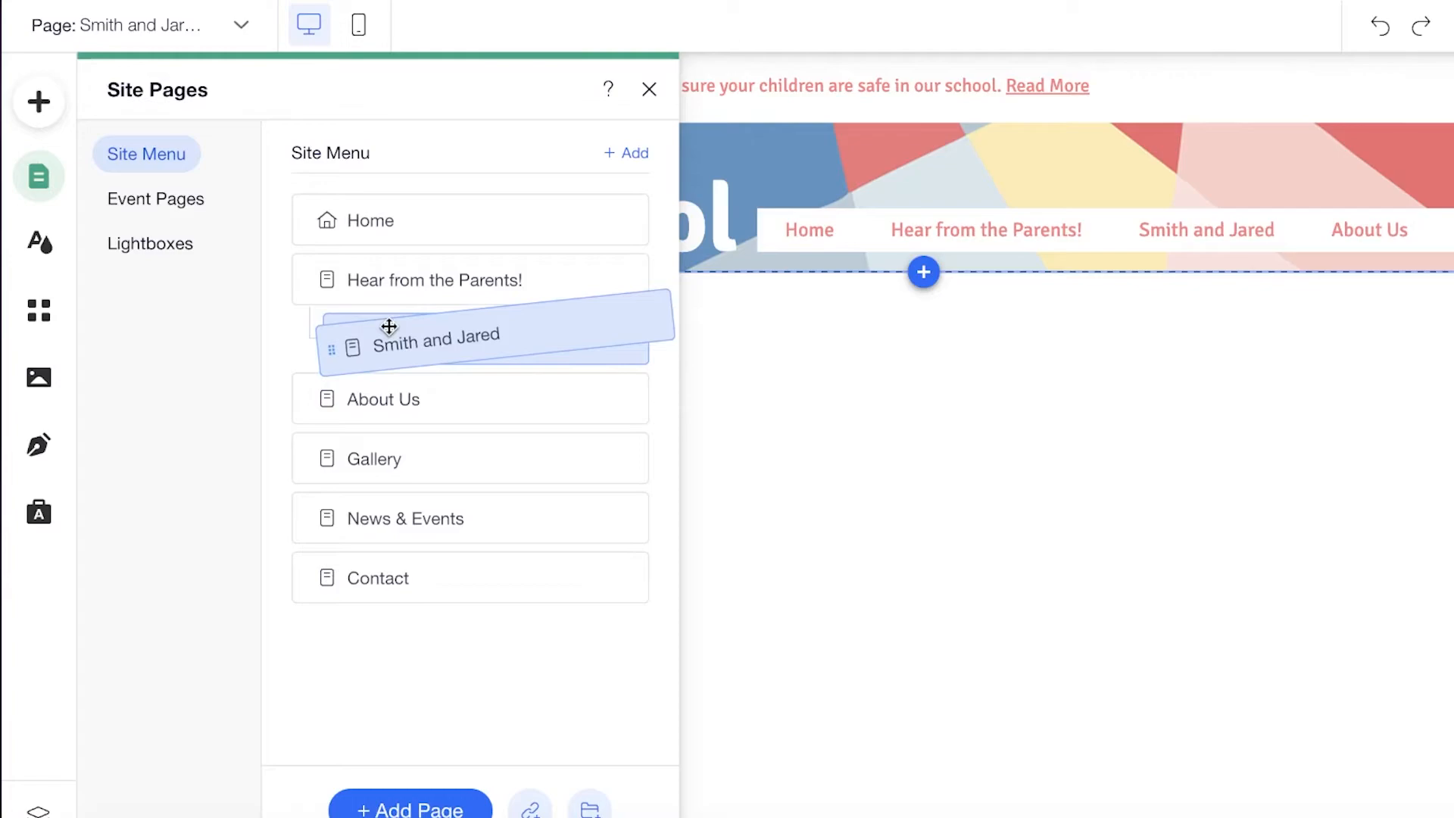
drag(389, 326, 367, 338)
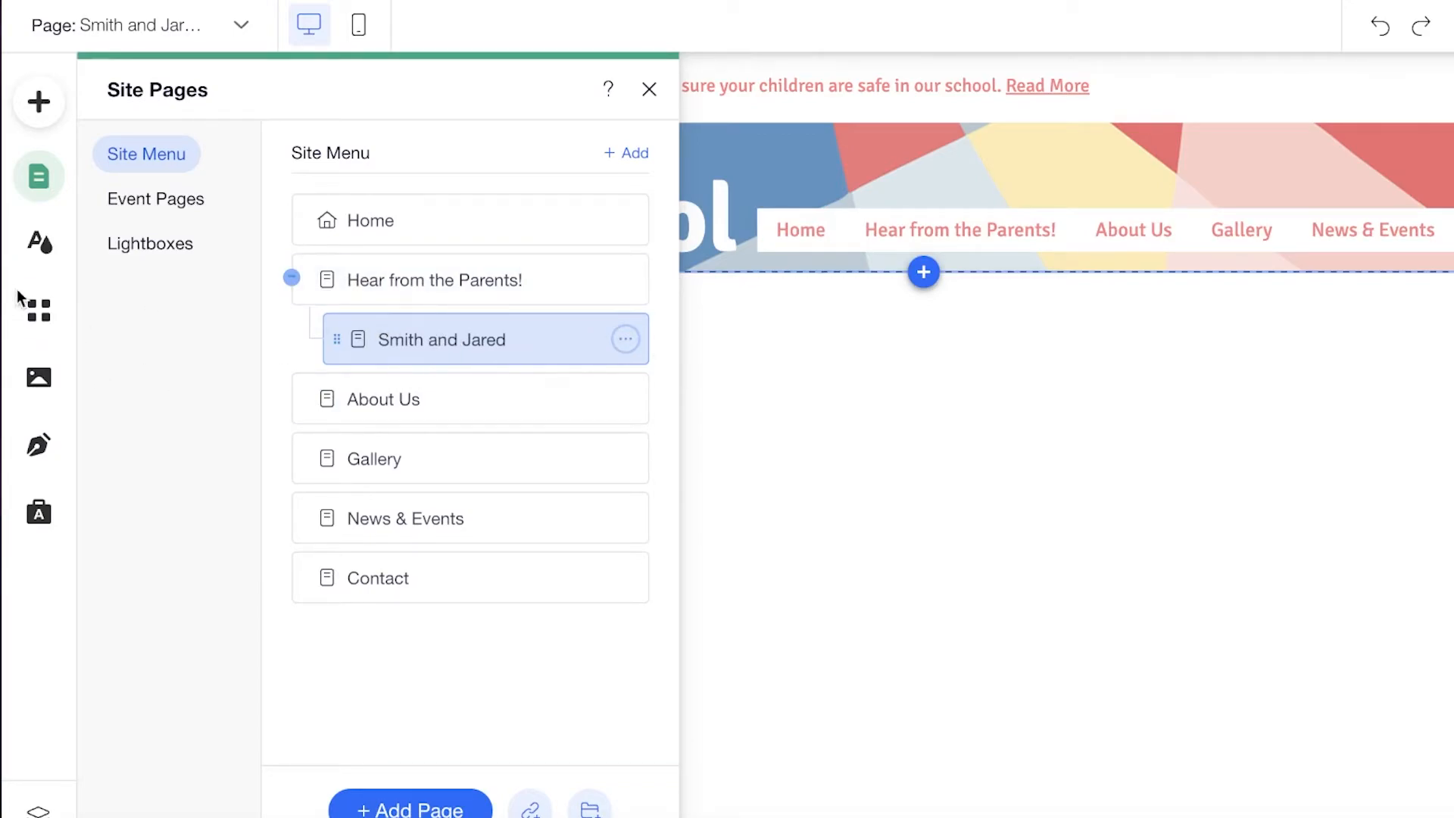
click(928, 401)
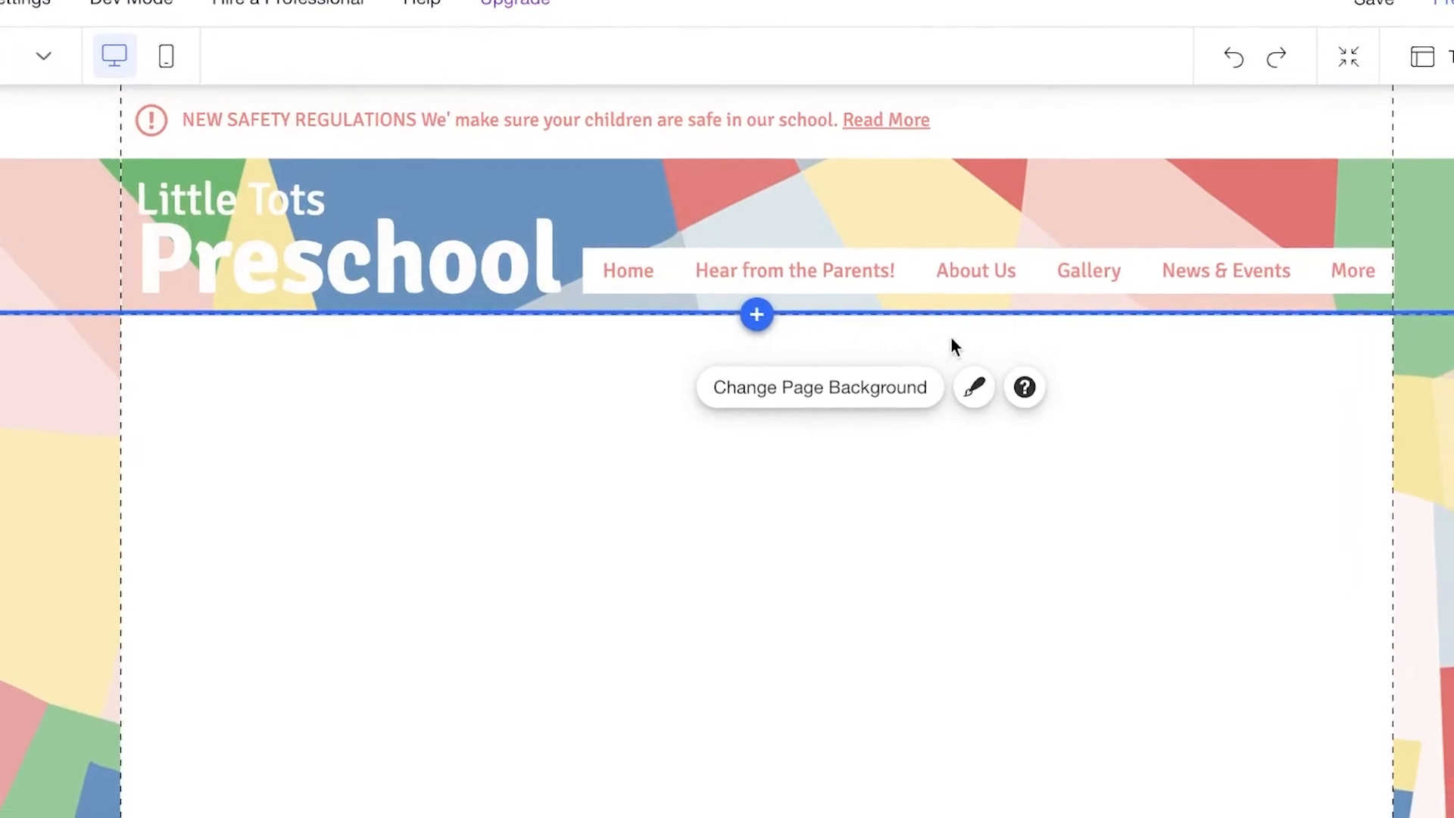
Navigate back to the "Hear from the Parents!" page to continue editing its pink box.
click(1013, 231)
click(1, 148)
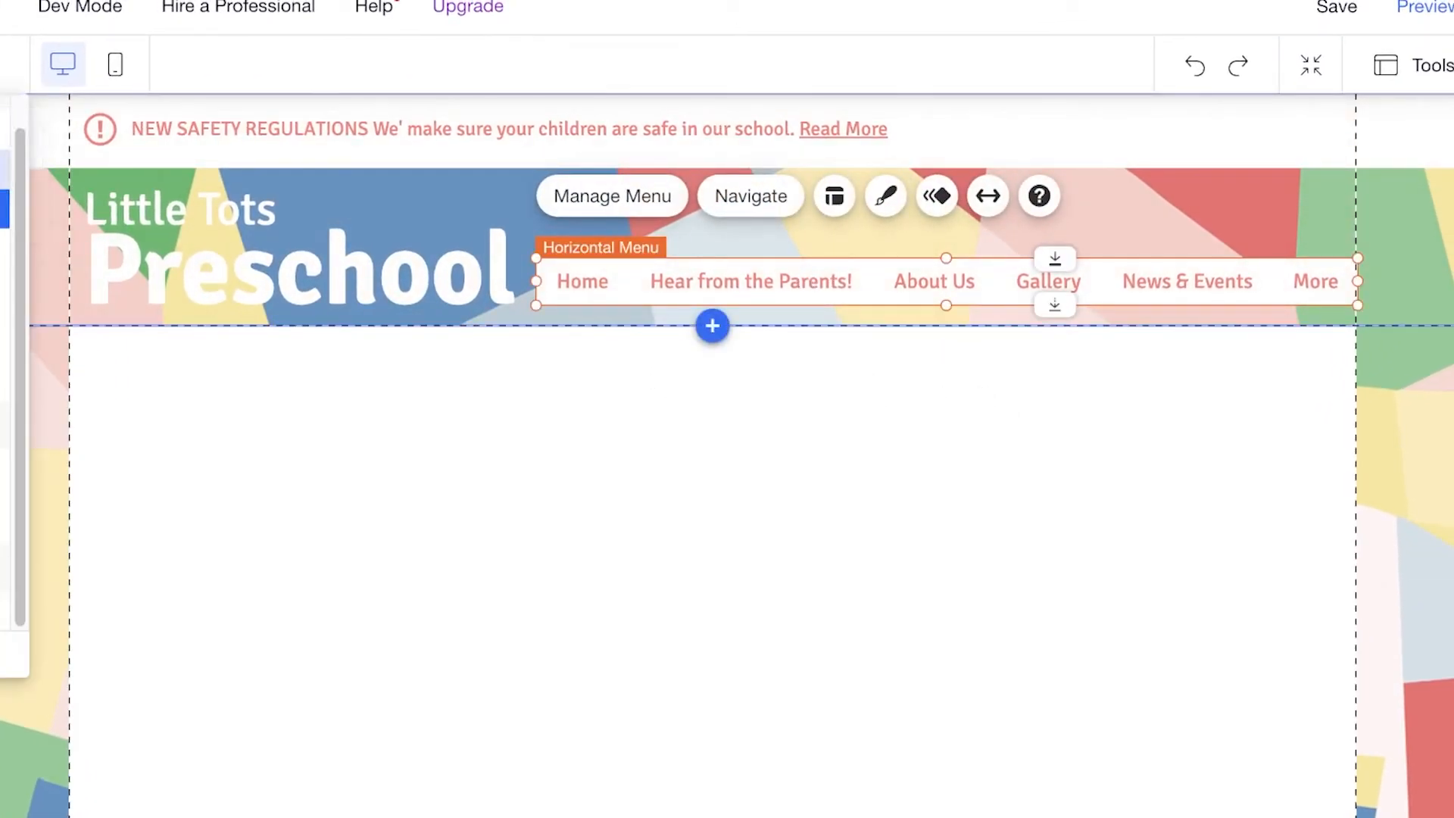
click(5, 170)
scroll(865, 448, down, 3)
scroll(871, 453, up, 2)
scroll(971, 471, down, 1)
Link the homework photo to the new story subpage, opening in the current window.
click(834, 344)
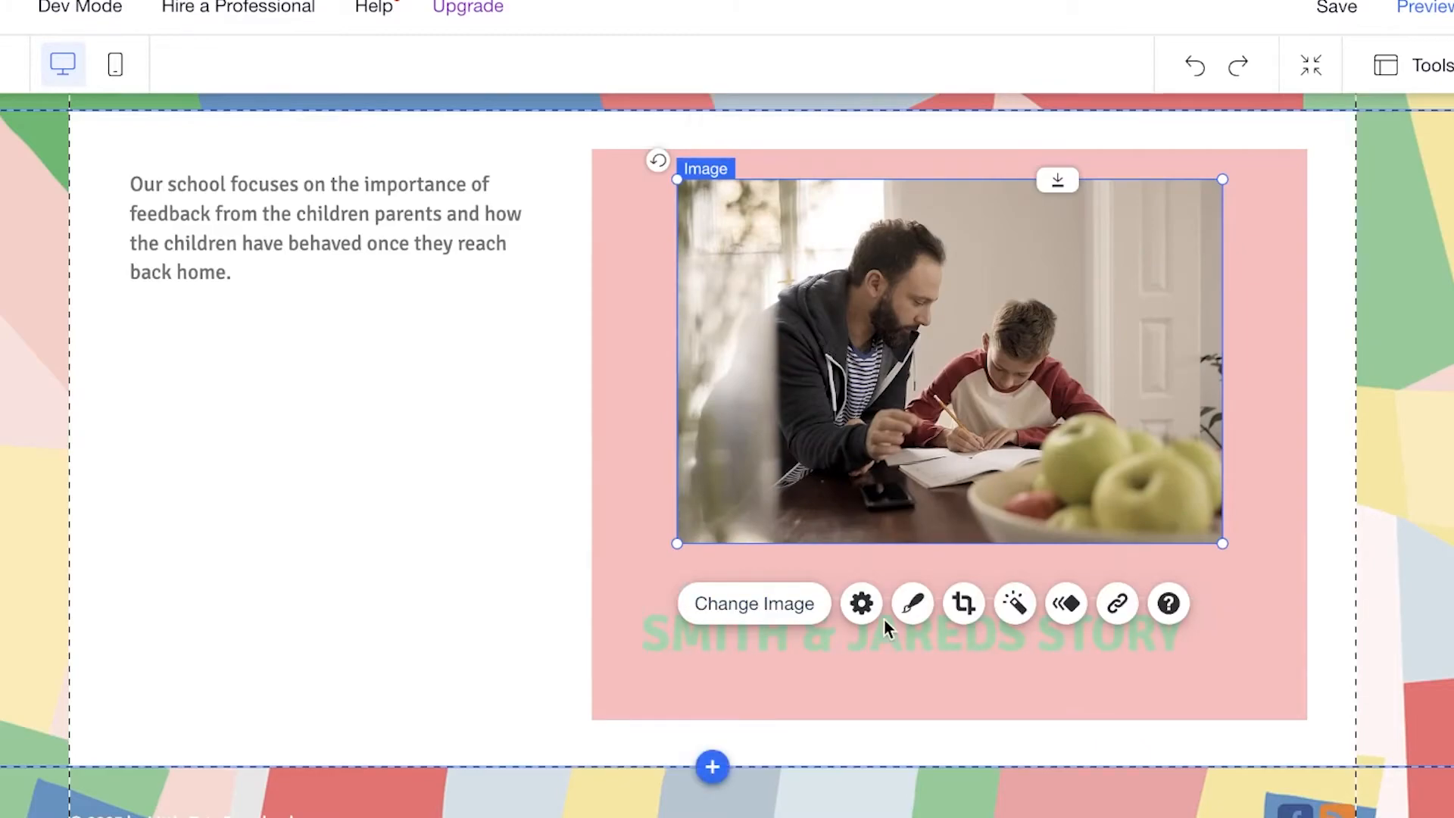
click(1118, 604)
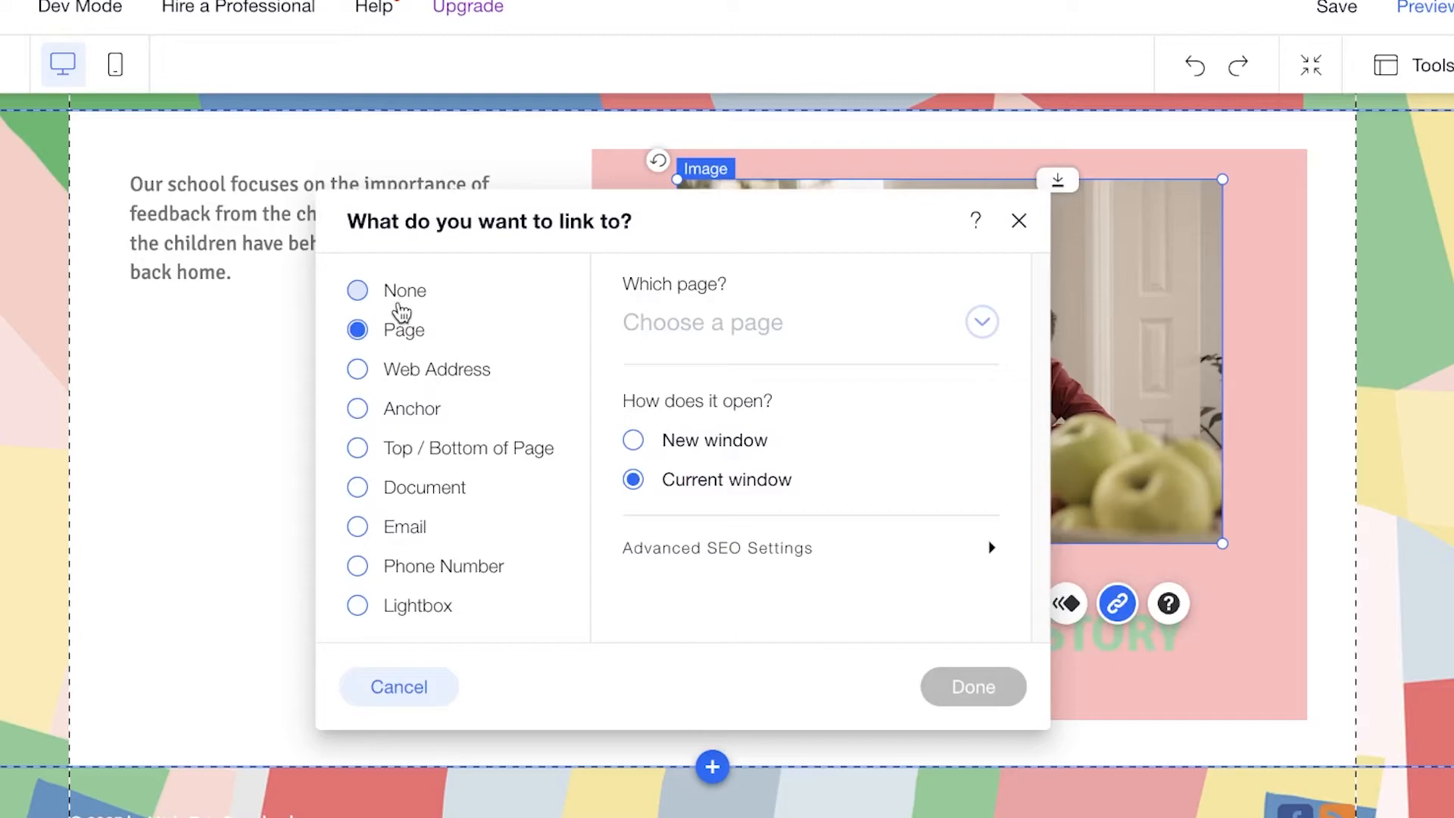
click(755, 326)
click(751, 470)
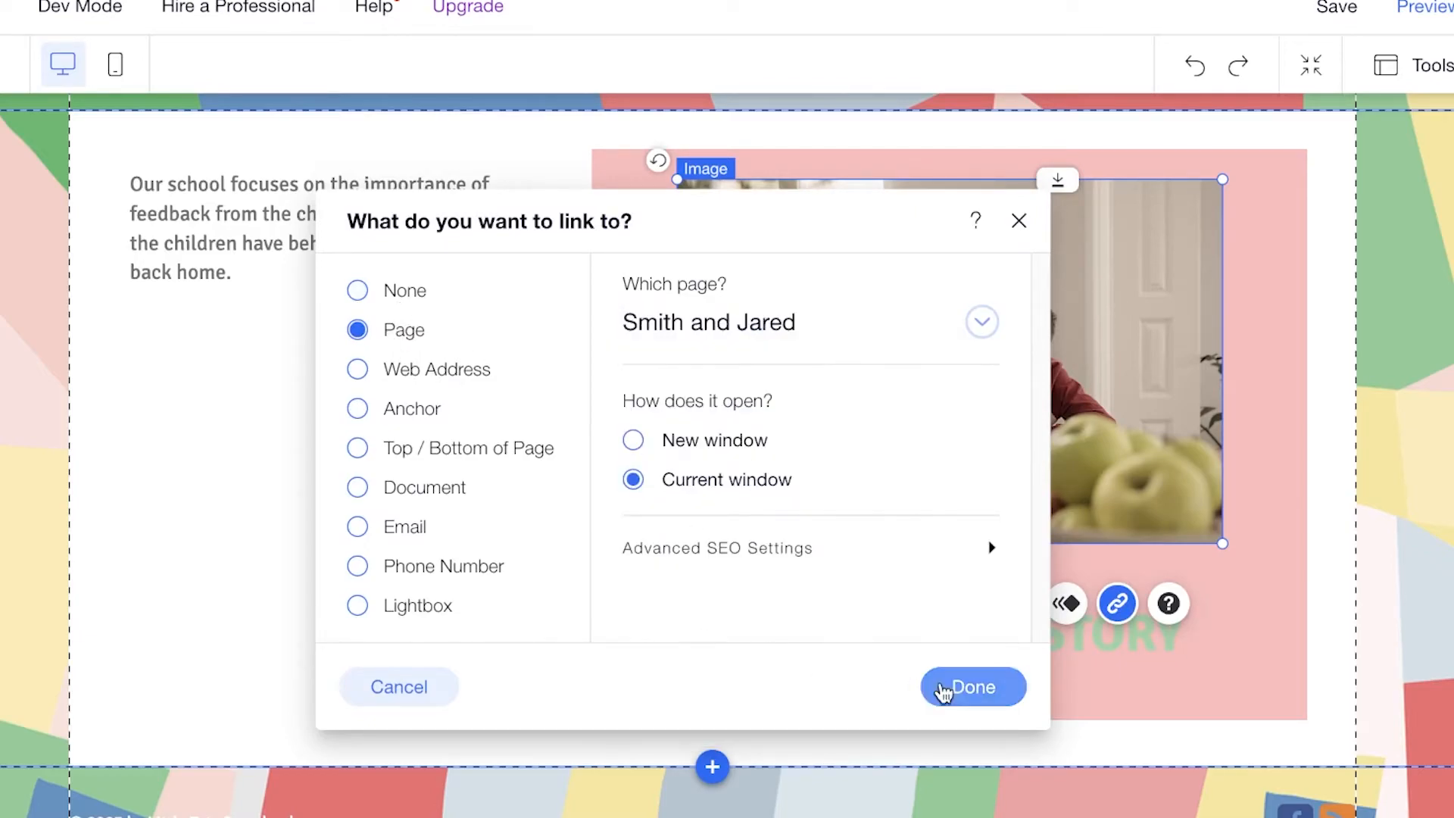
click(947, 687)
Link the whole story heading below the photo to the new story subpage, opening in a new window.
click(1052, 636)
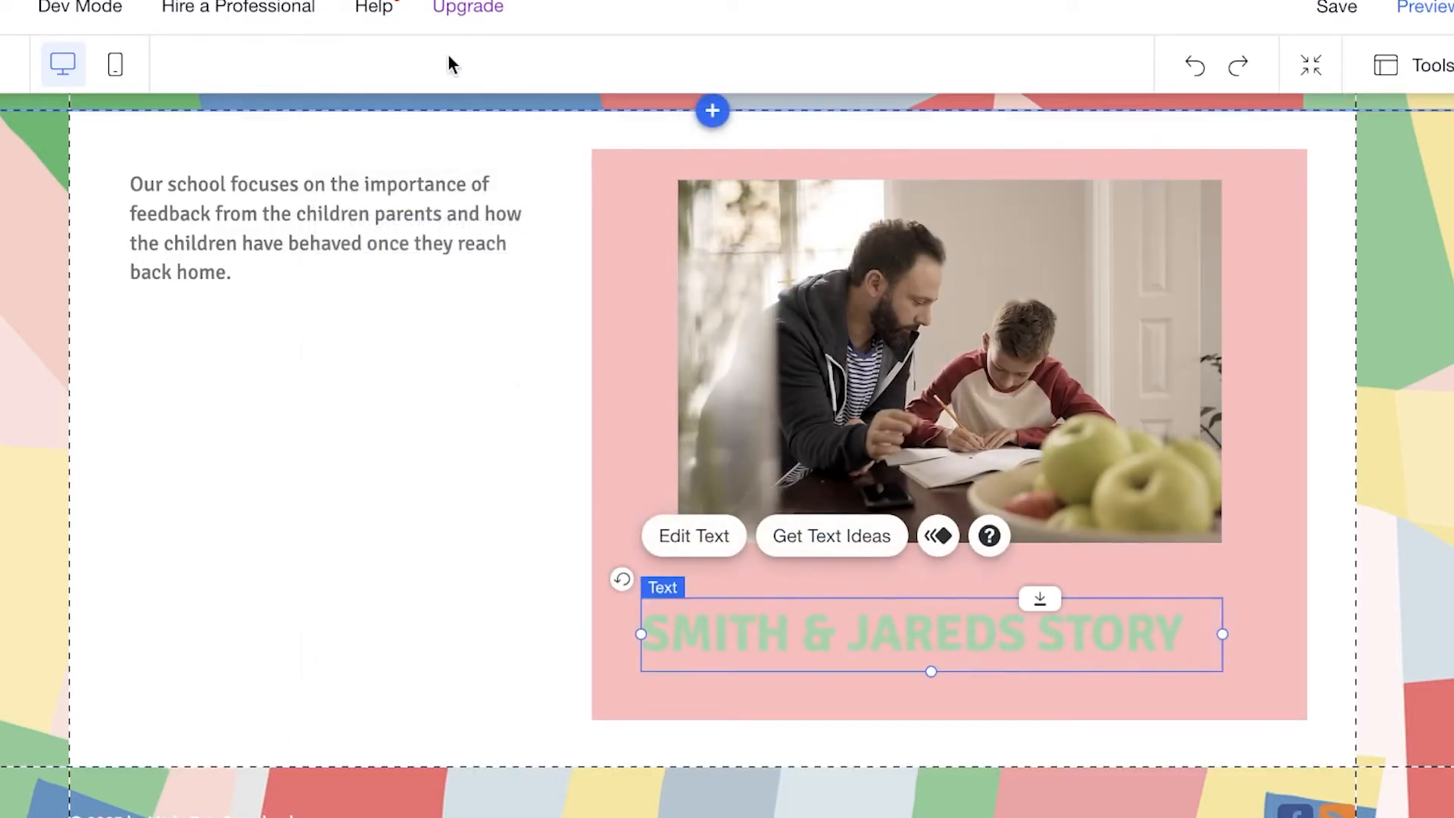
click(703, 539)
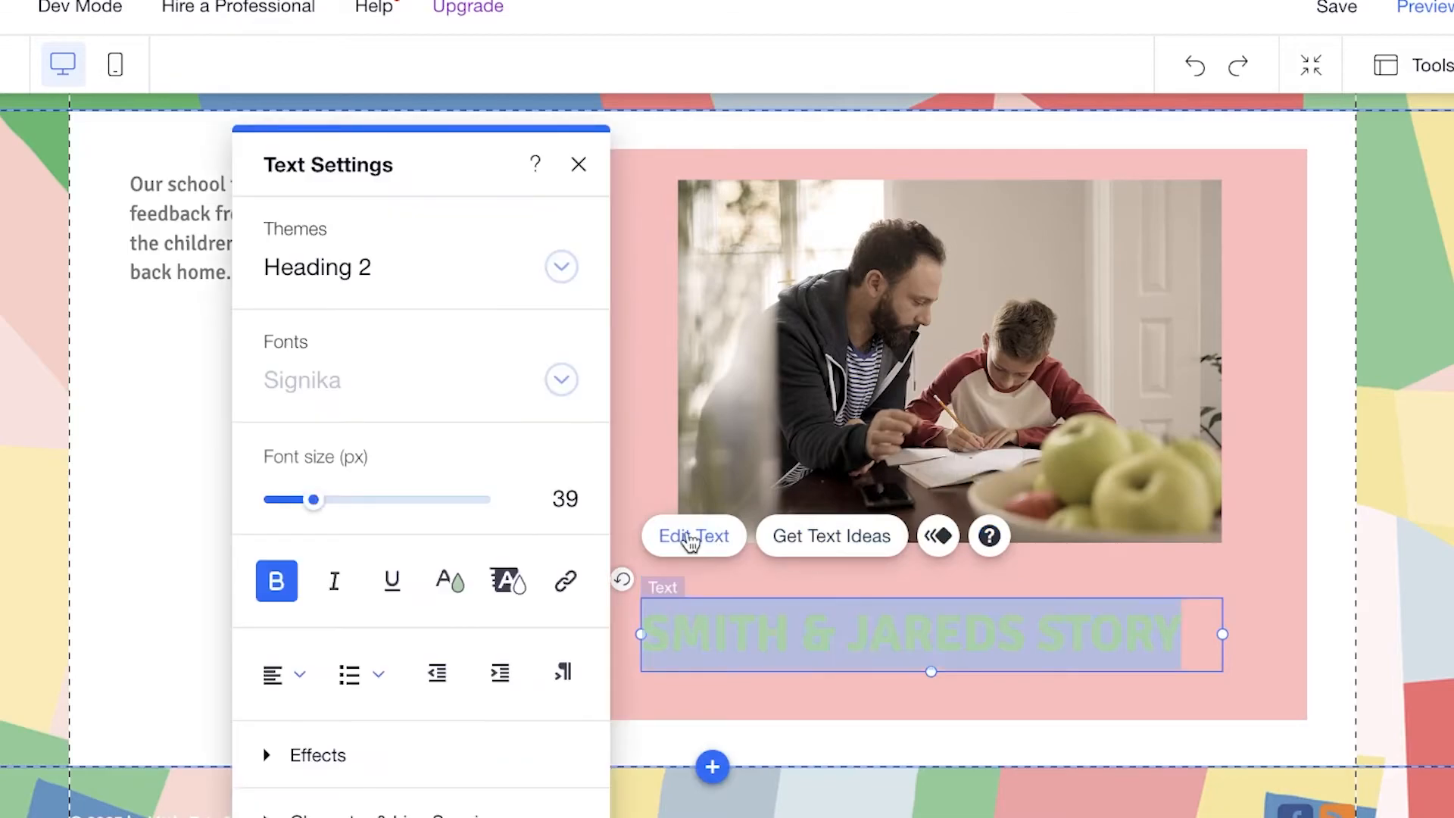
click(566, 581)
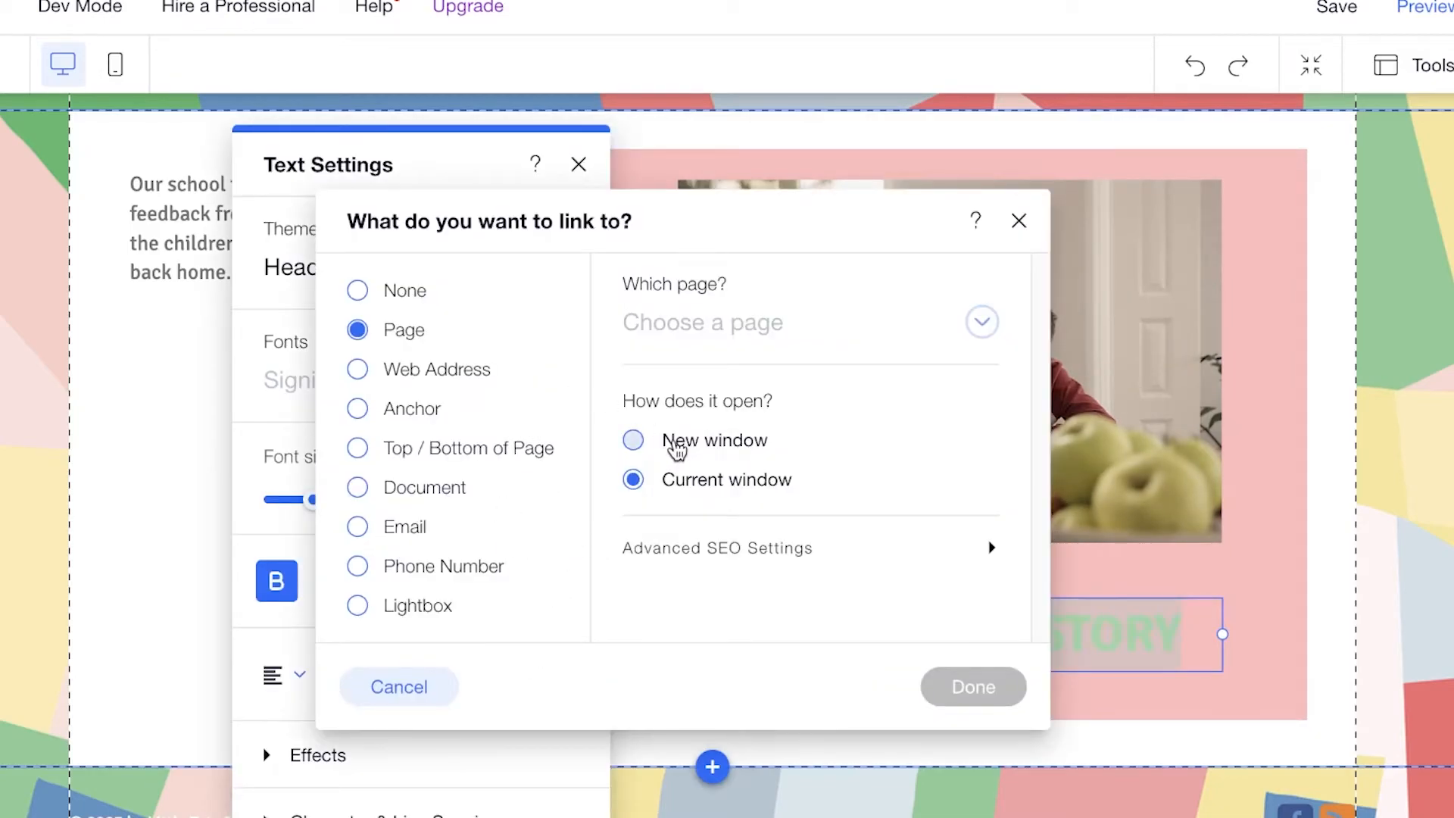
click(707, 443)
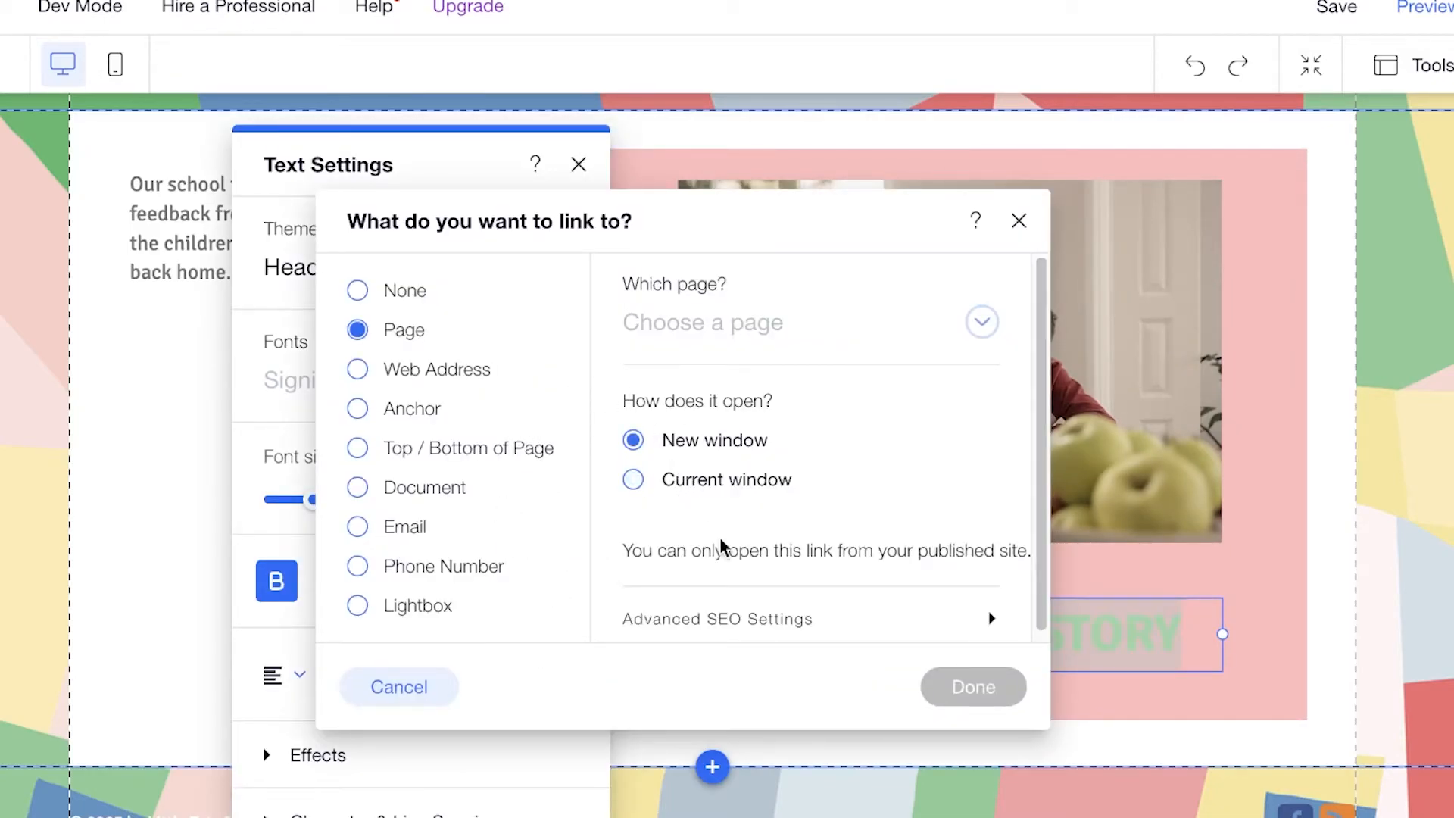
click(704, 322)
click(716, 467)
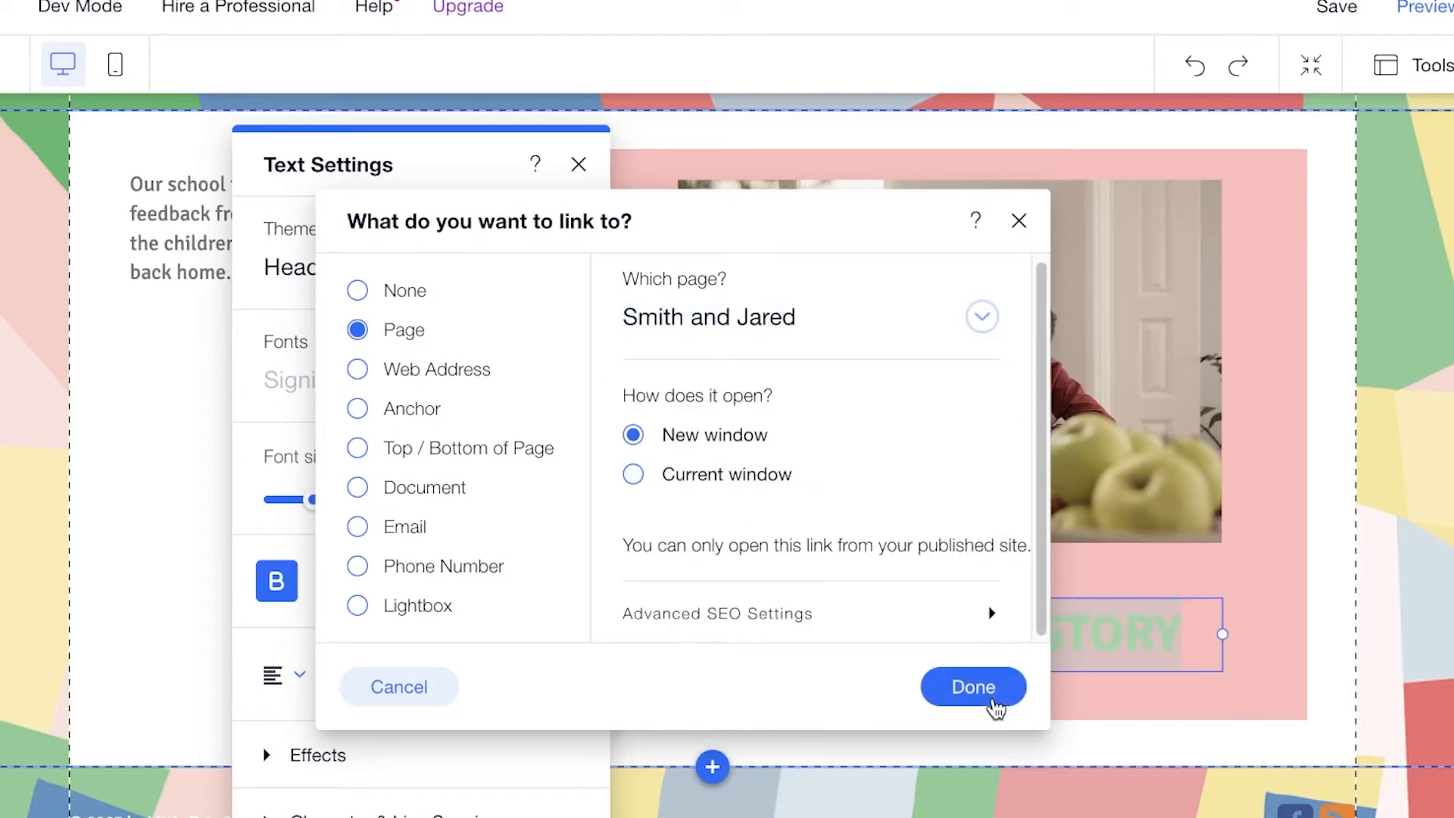
click(973, 687)
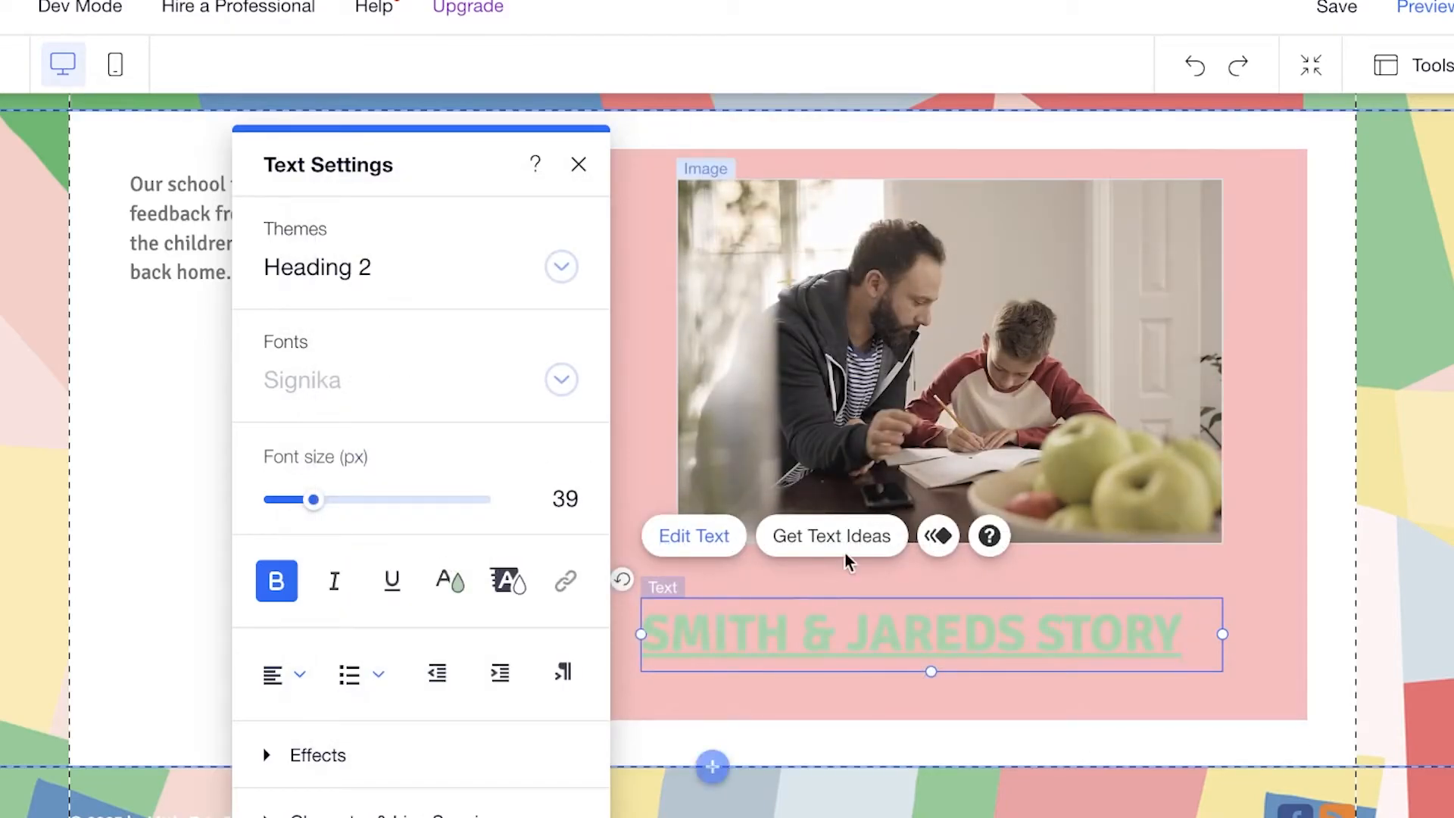
click(653, 134)
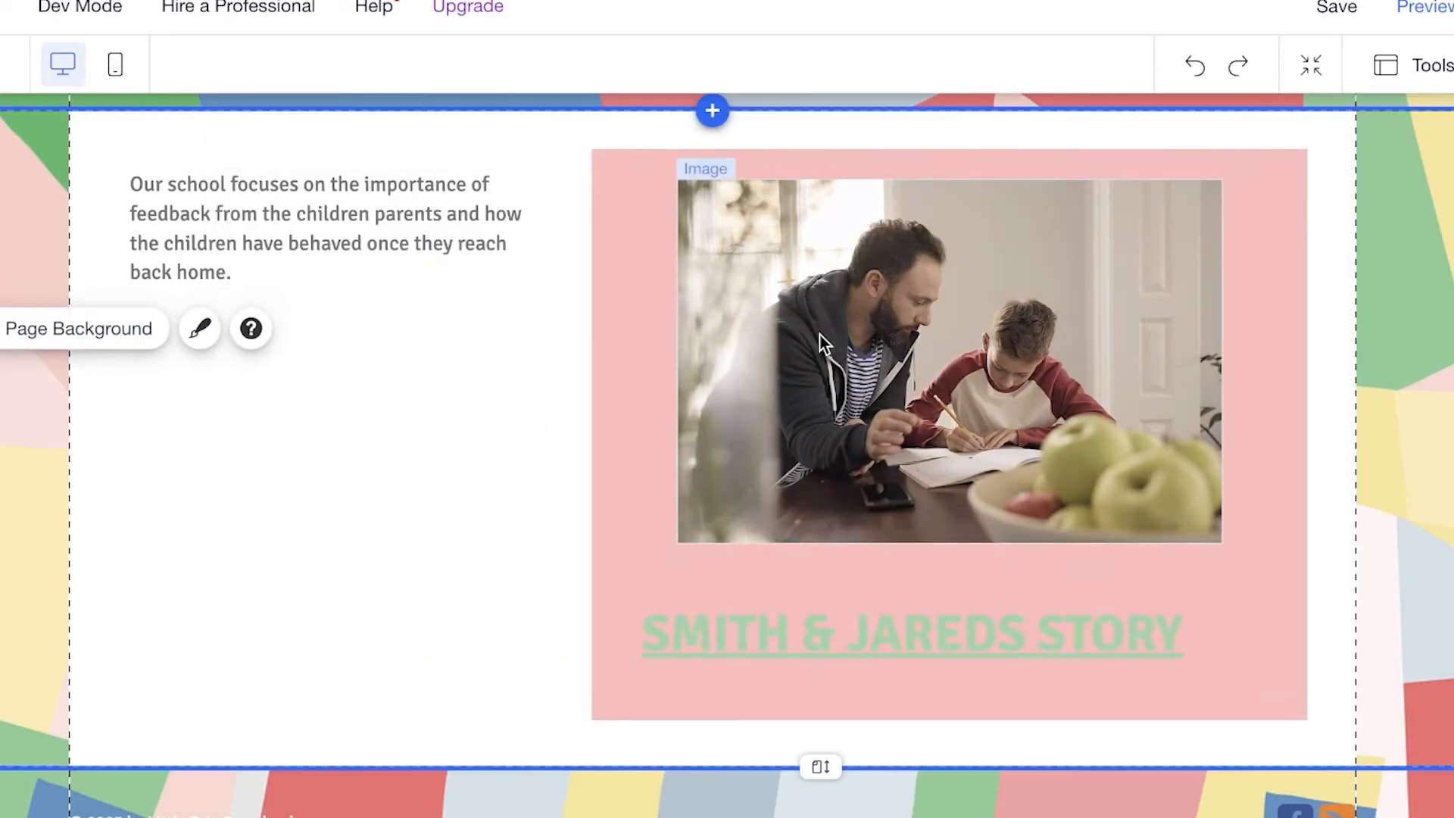
Open the story subpage under "Hear from the Parents!" for editing and close the page list.
scroll(757, 339, up, 3)
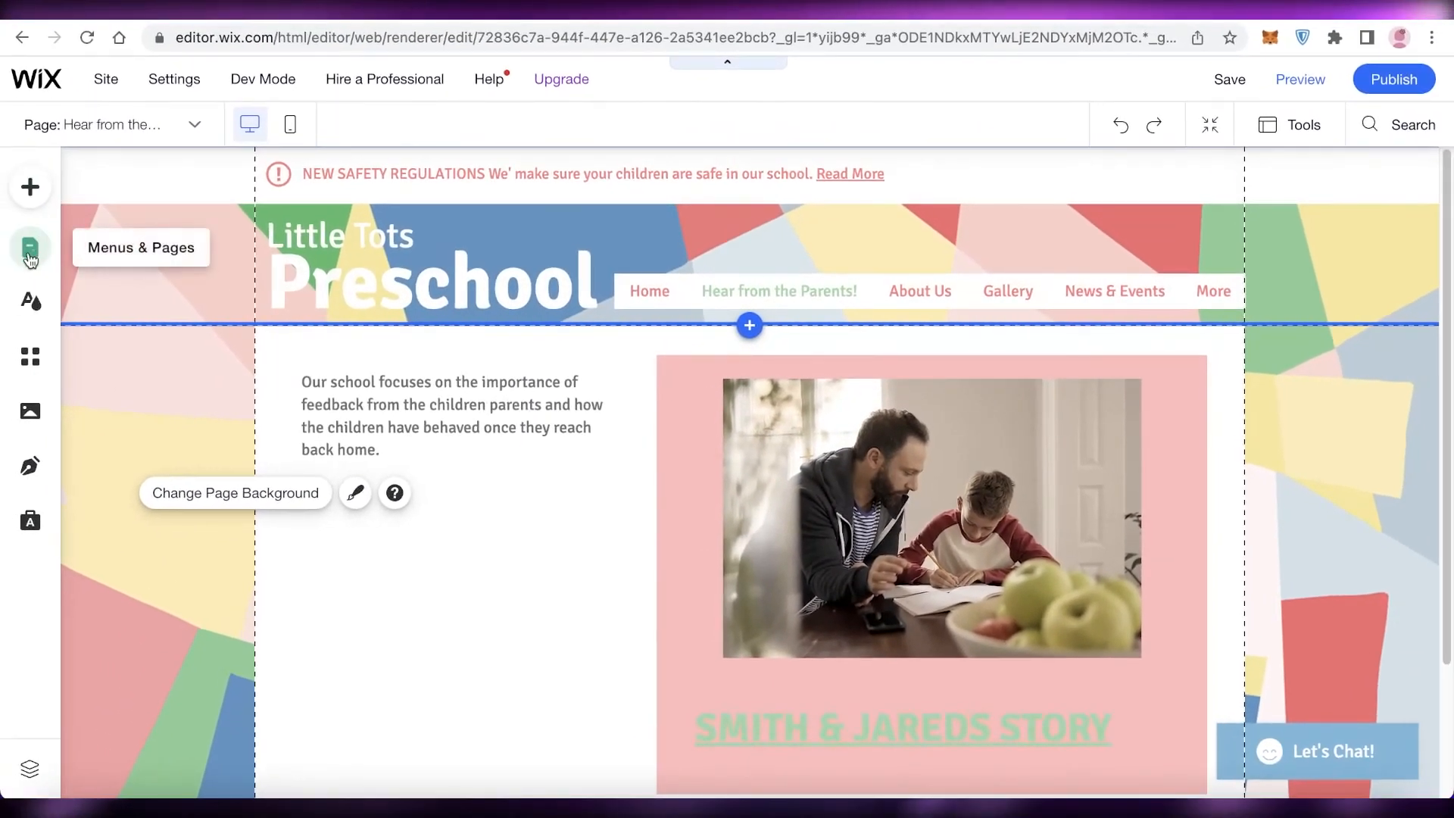
click(30, 247)
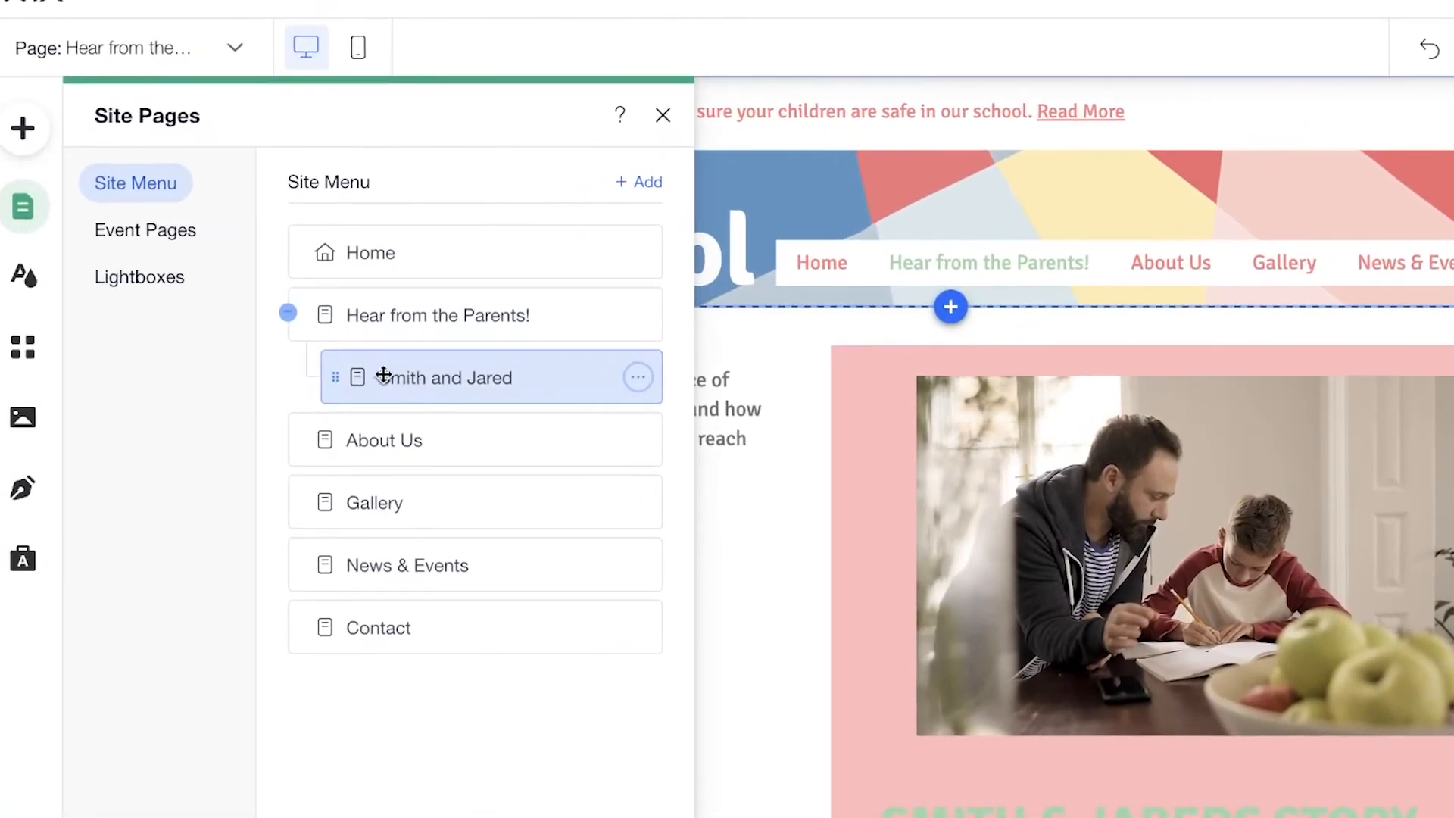
click(363, 377)
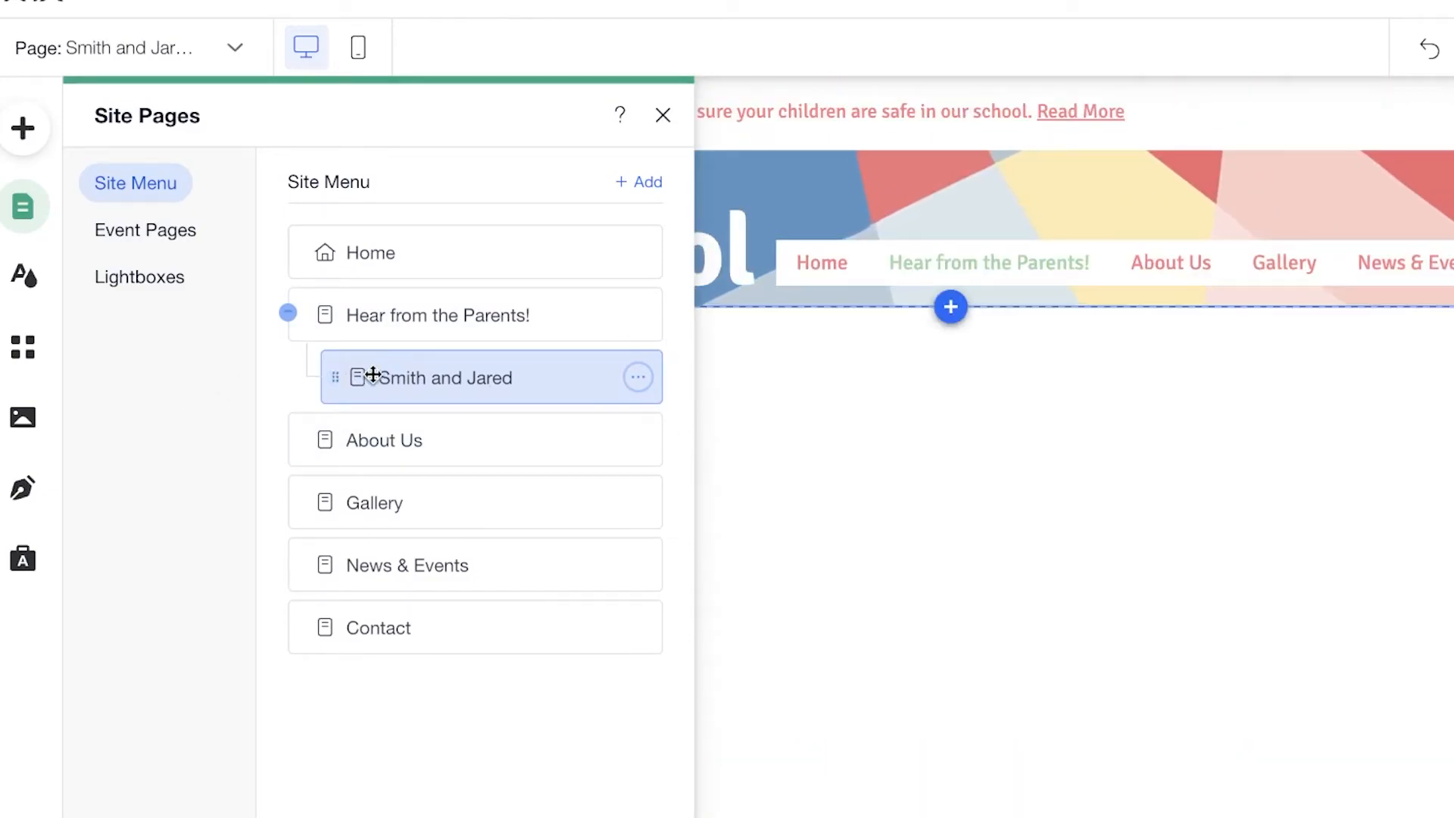
click(1075, 383)
scroll(833, 356, down, 3)
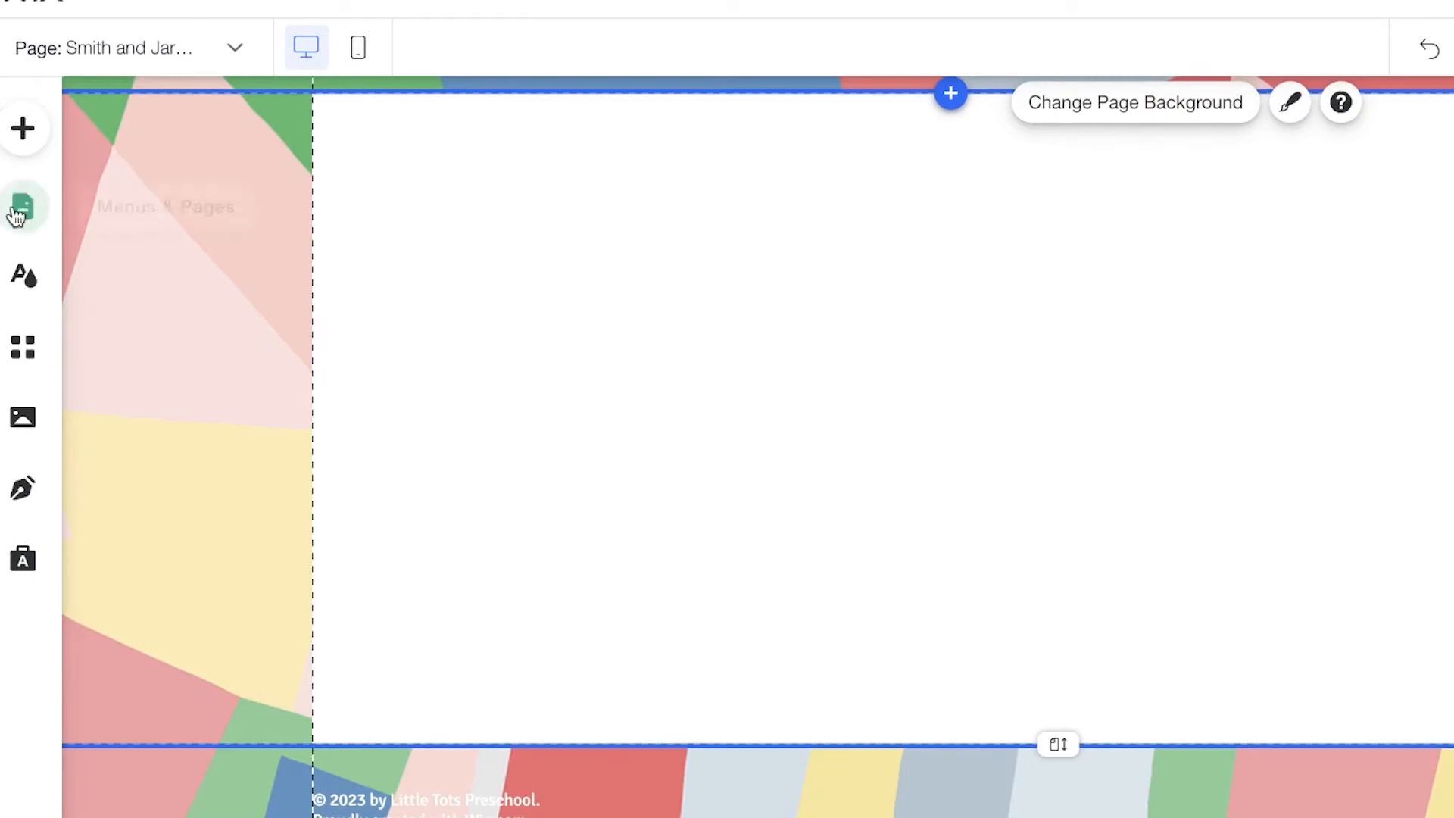
Add a title text reading "from bad child to prodigy" and place it in the upper-left area of the story subpage.
click(24, 129)
scroll(545, 455, down, 3)
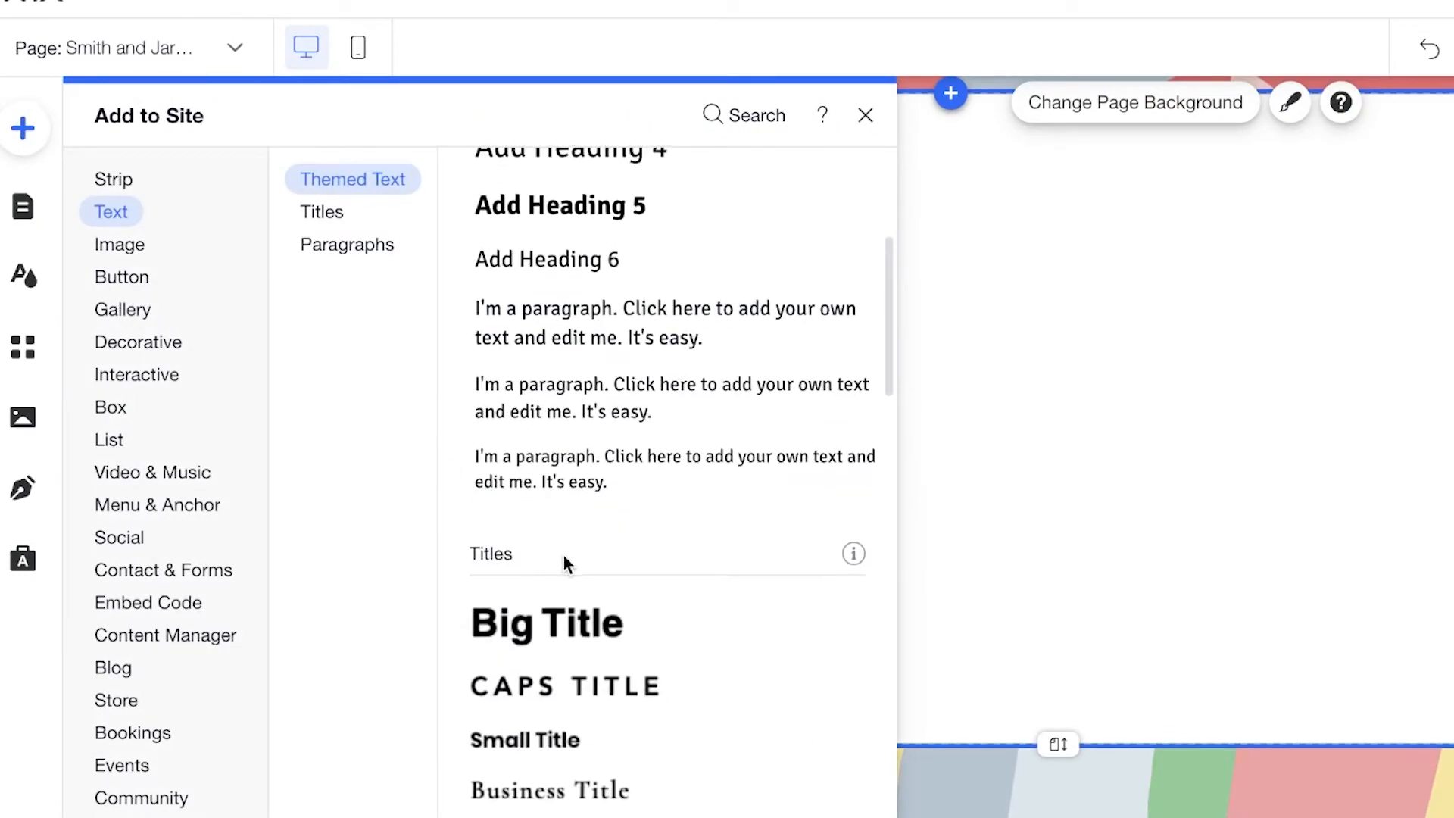
scroll(540, 297, down, 5)
click(557, 206)
click(707, 354)
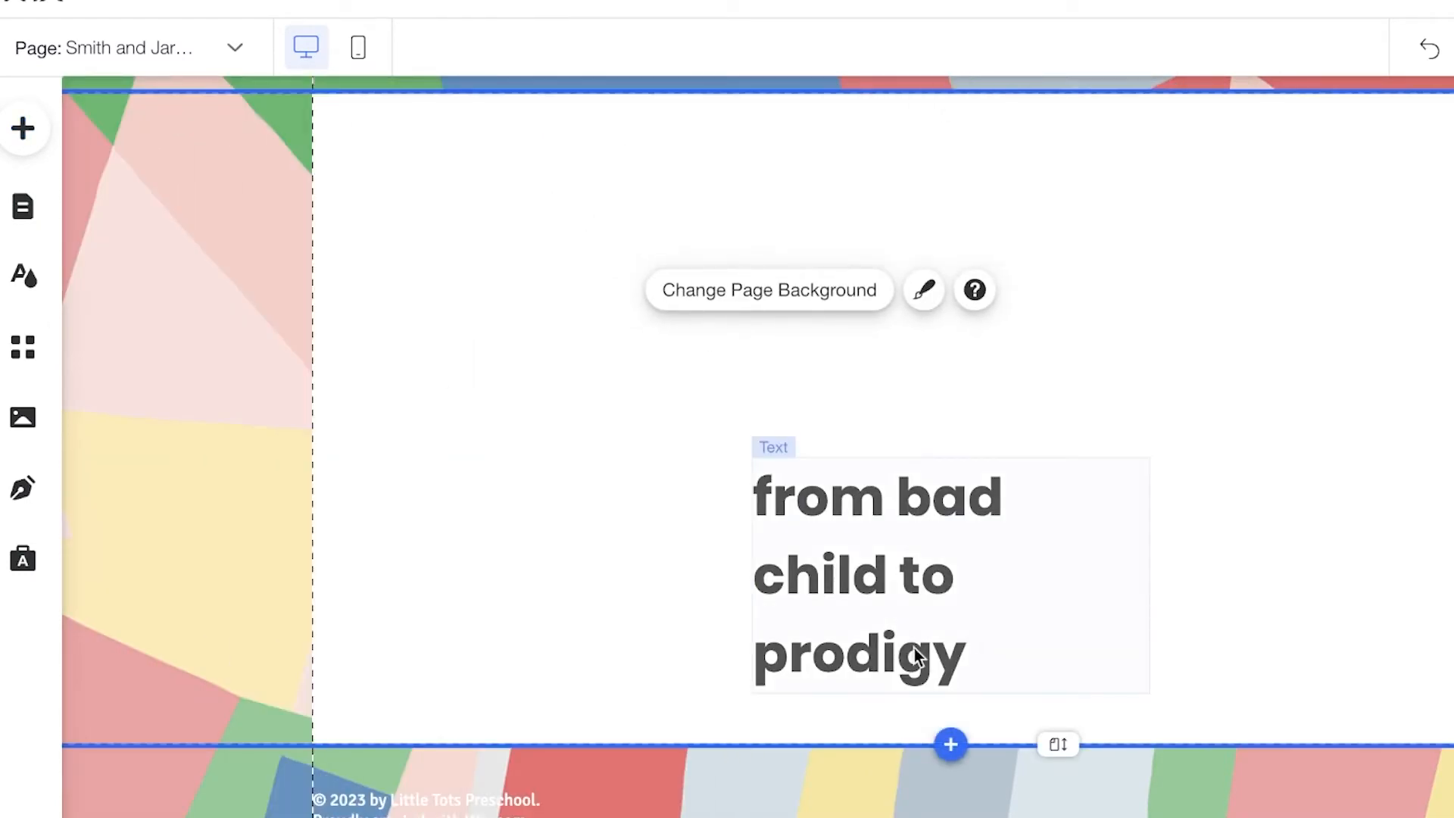
drag(907, 653, 568, 334)
click(772, 493)
Hide the story subpage from the site menu and close the page list.
scroll(712, 364, up, 3)
scroll(644, 379, down, 3)
scroll(697, 335, up, 1)
scroll(697, 328, up, 1)
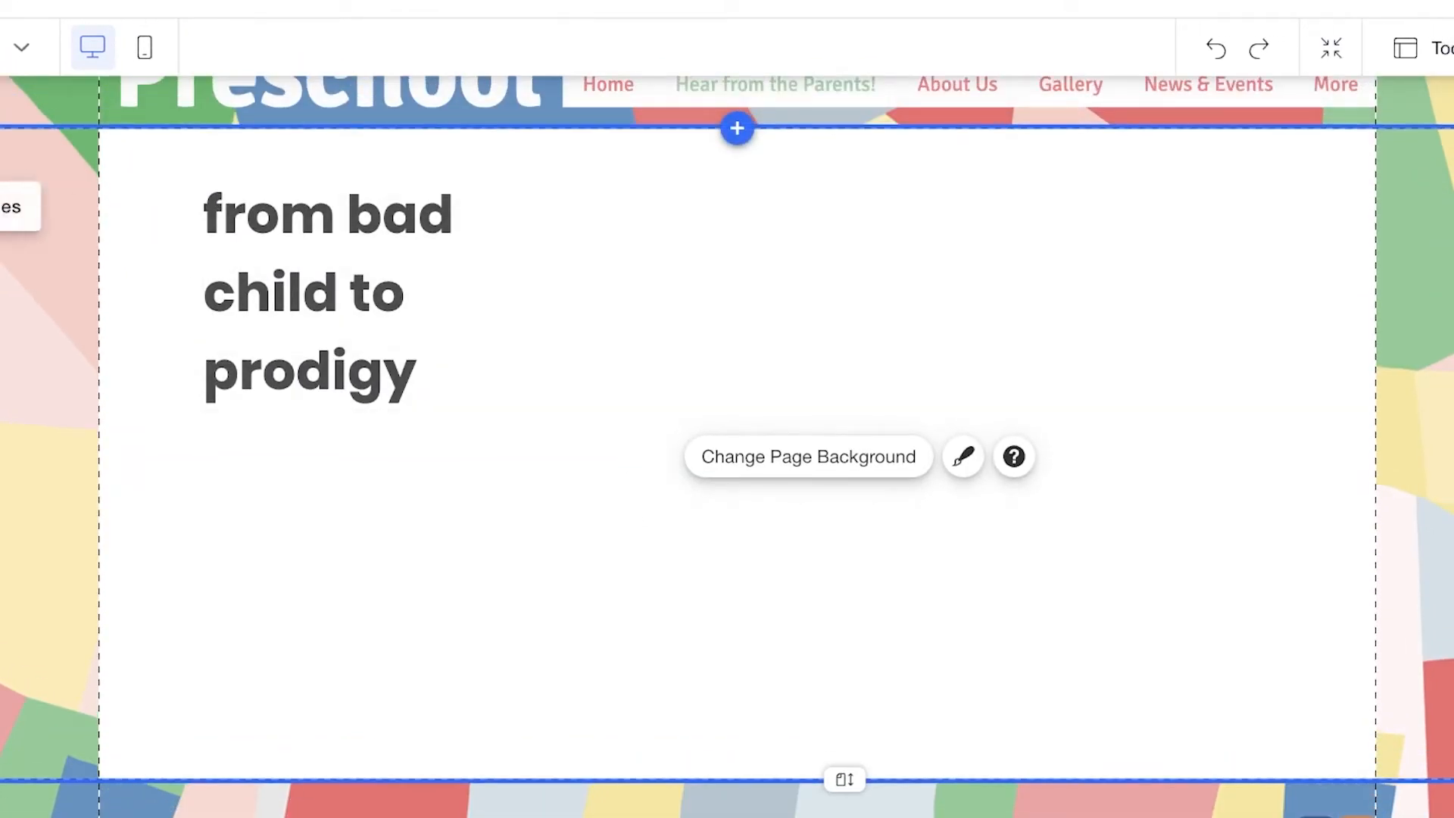
scroll(798, 284, up, 4)
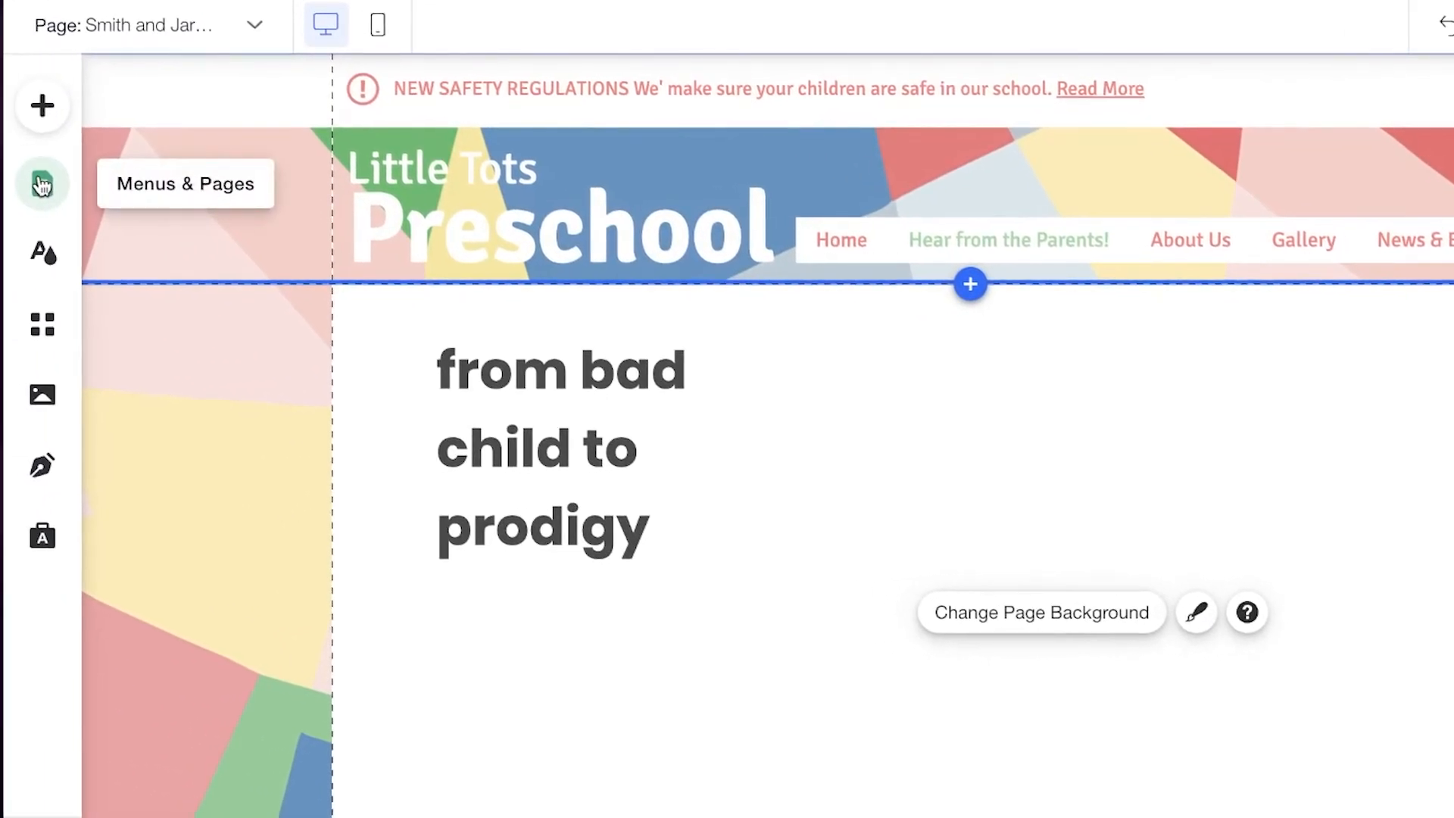
click(42, 182)
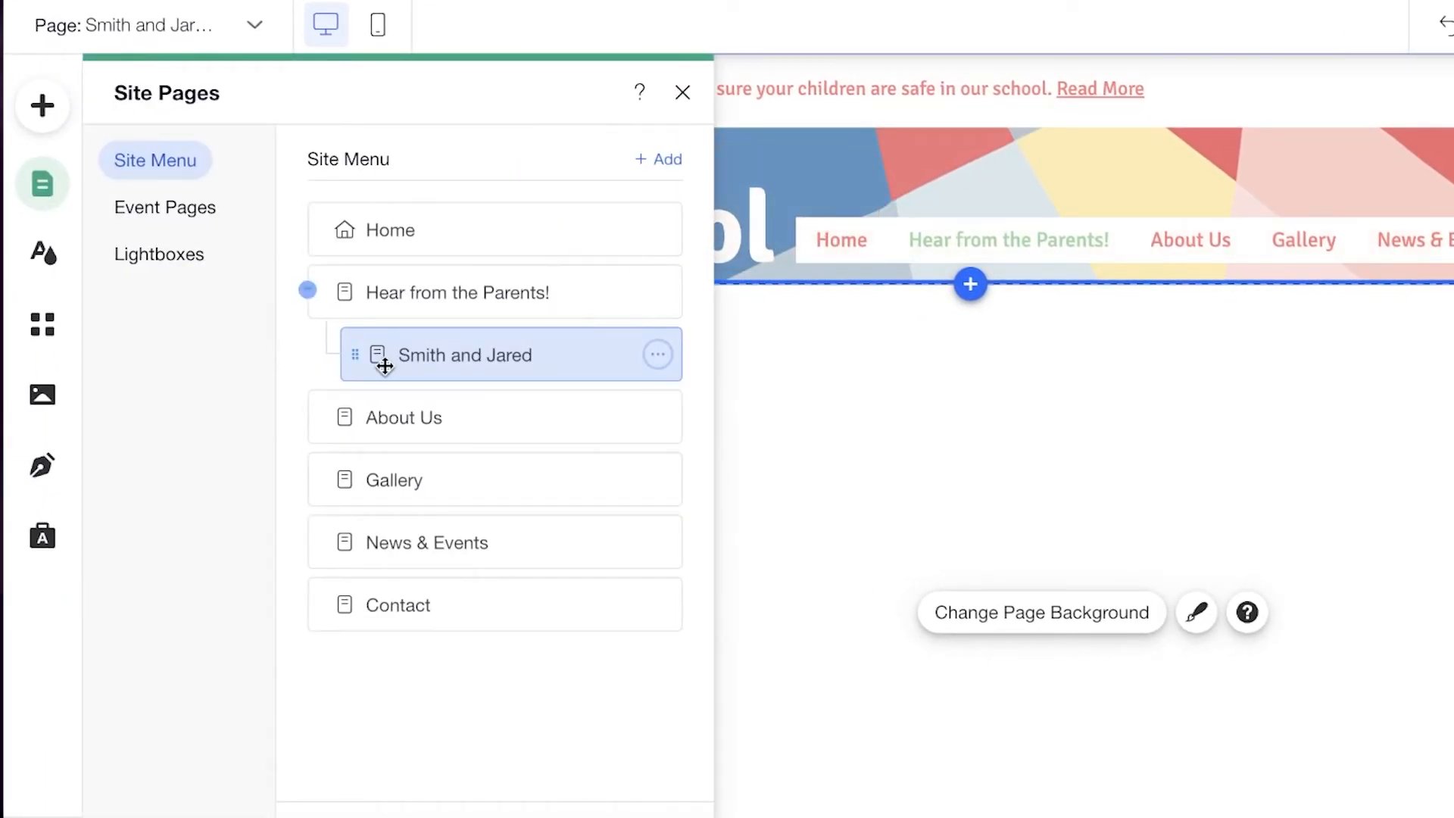
click(659, 356)
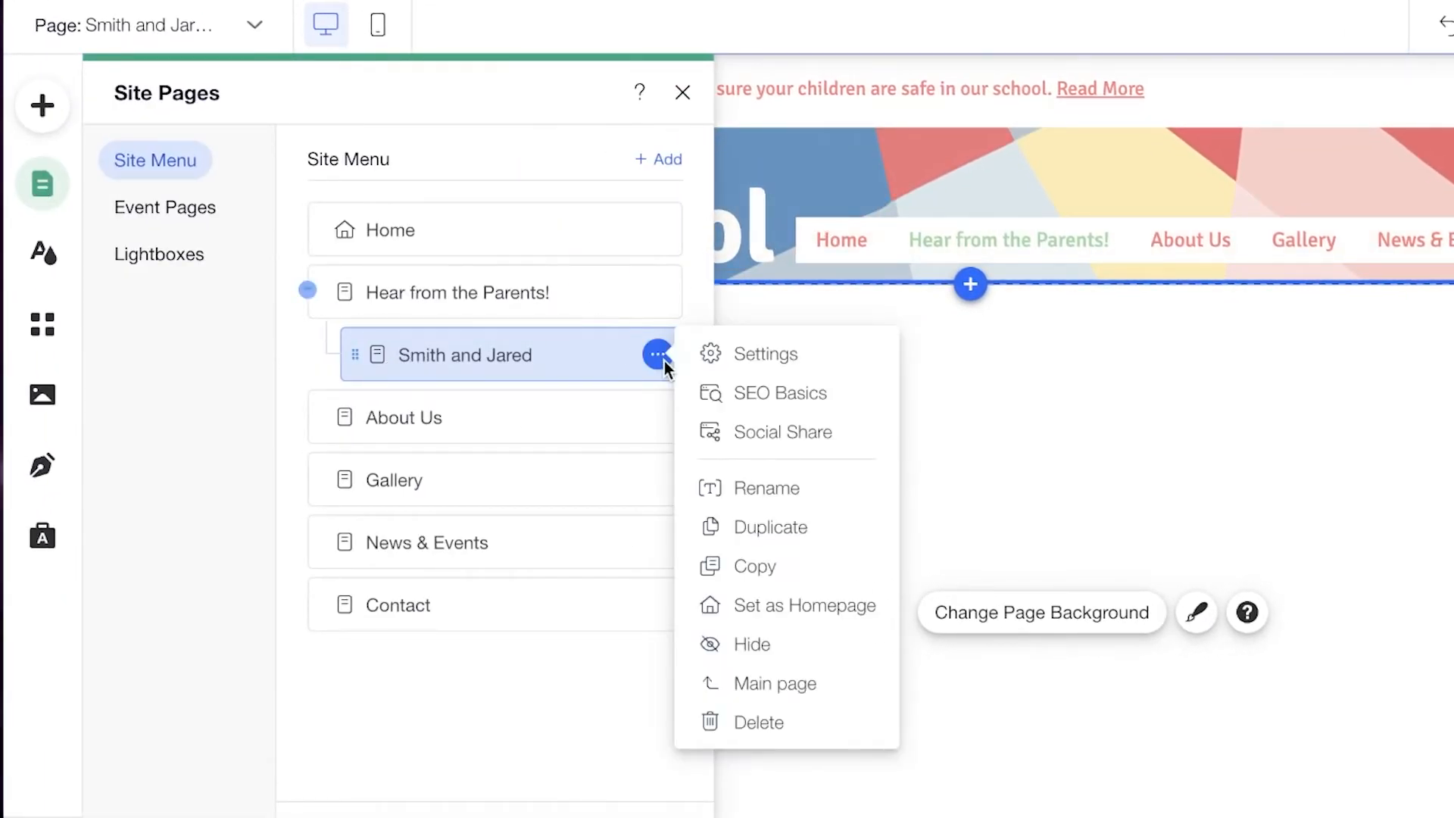
click(798, 642)
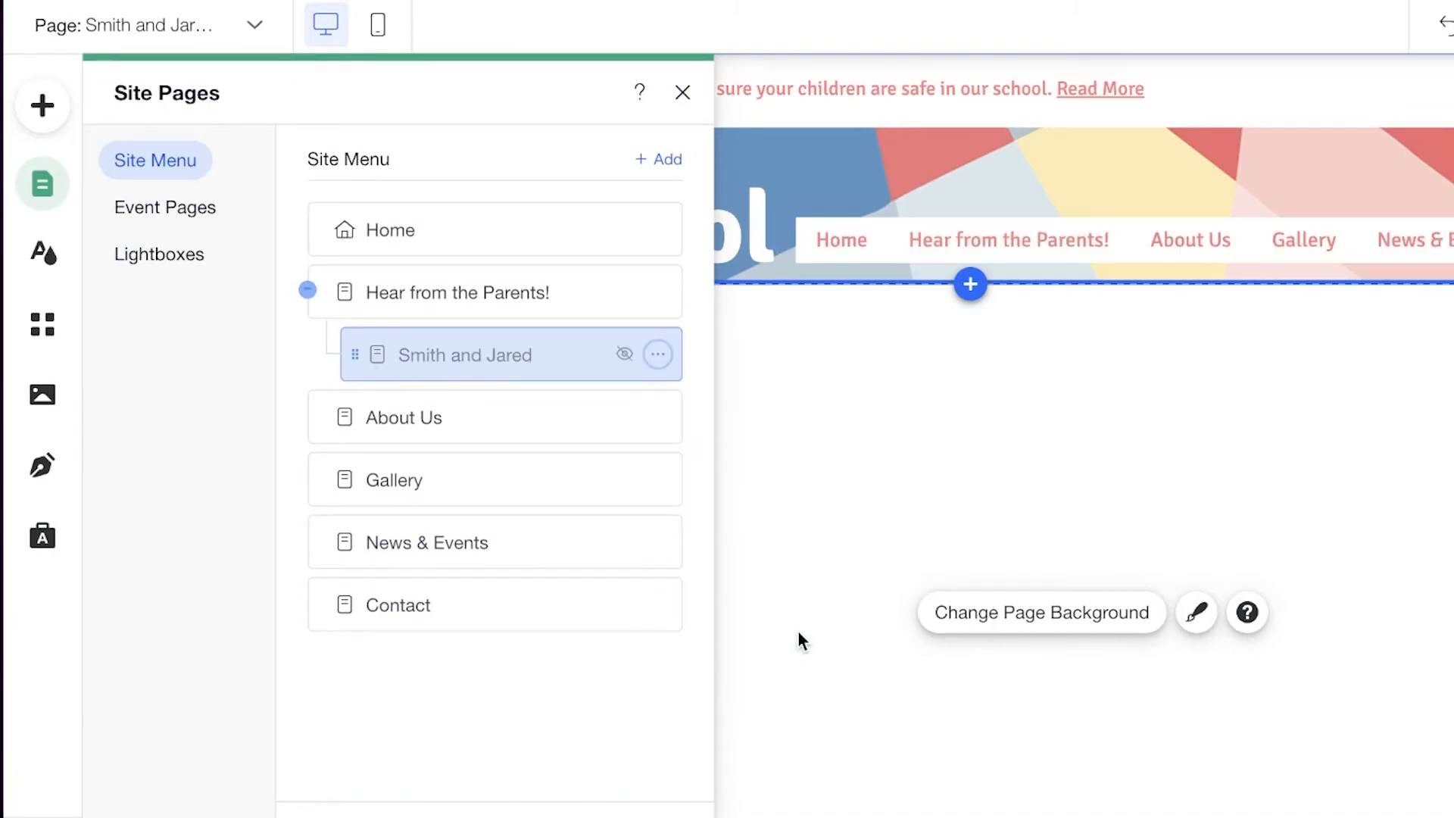
click(801, 617)
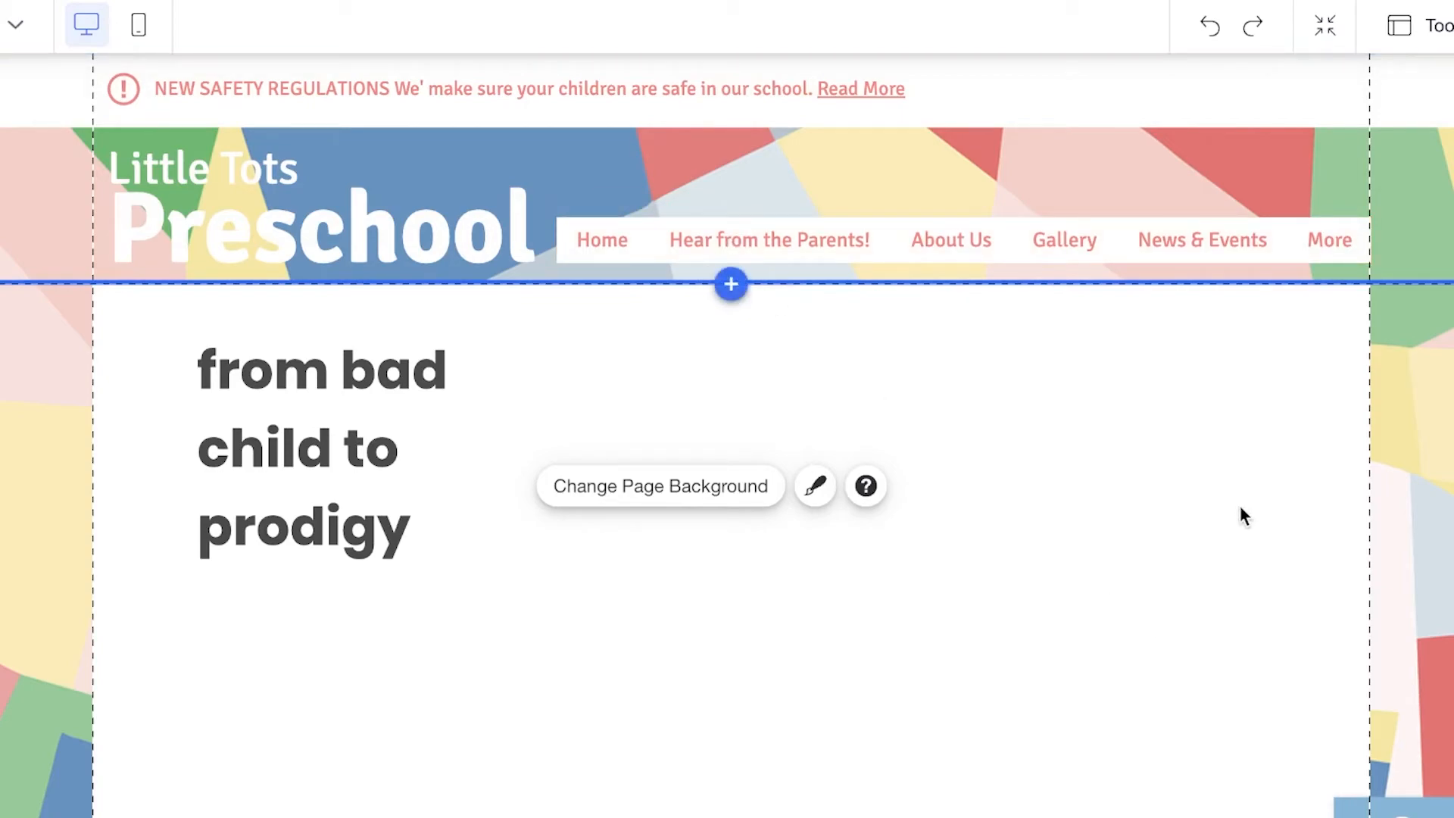
Save the site.
mouse_move(1191, 31)
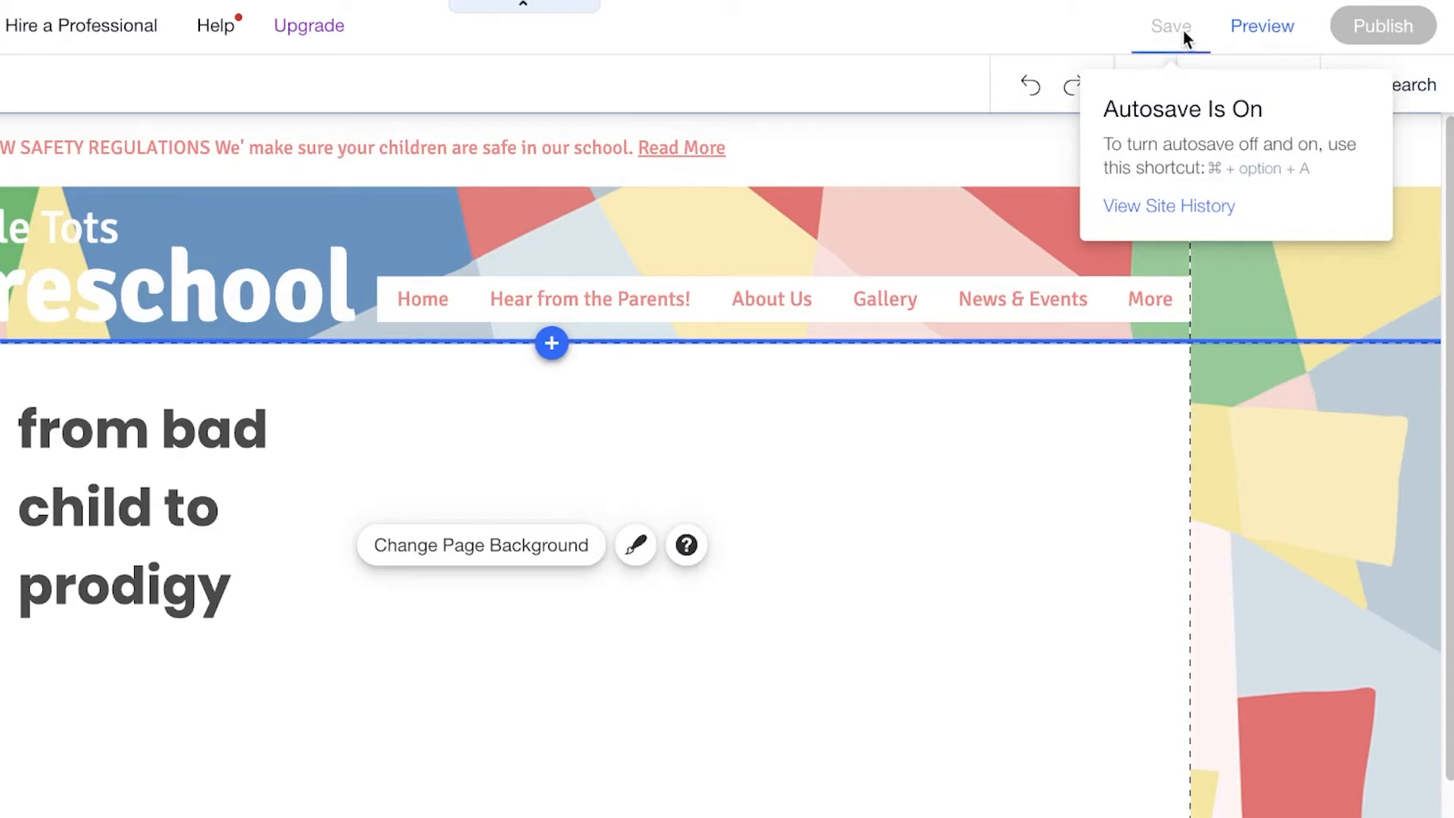
click(1181, 30)
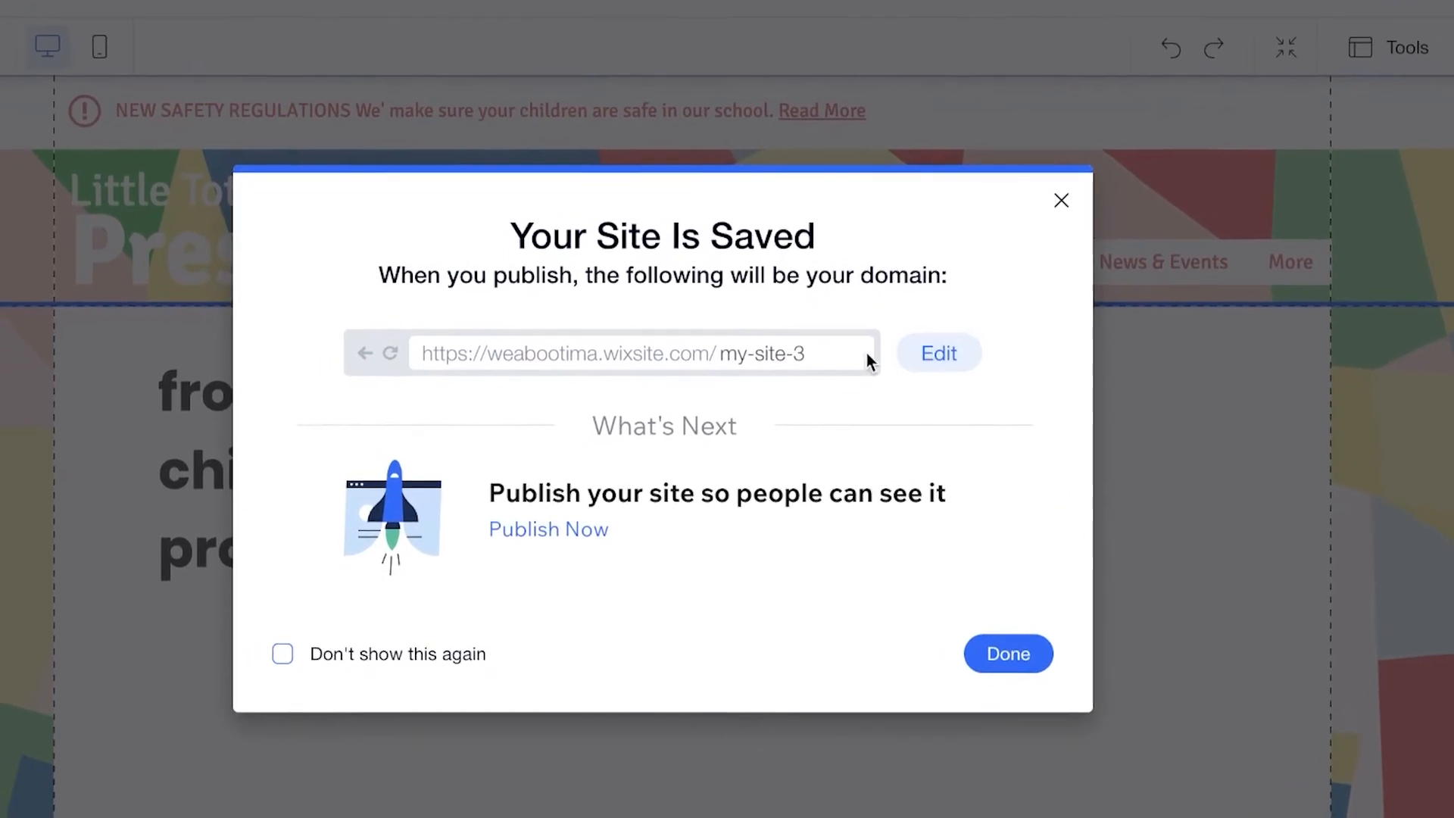
click(966, 350)
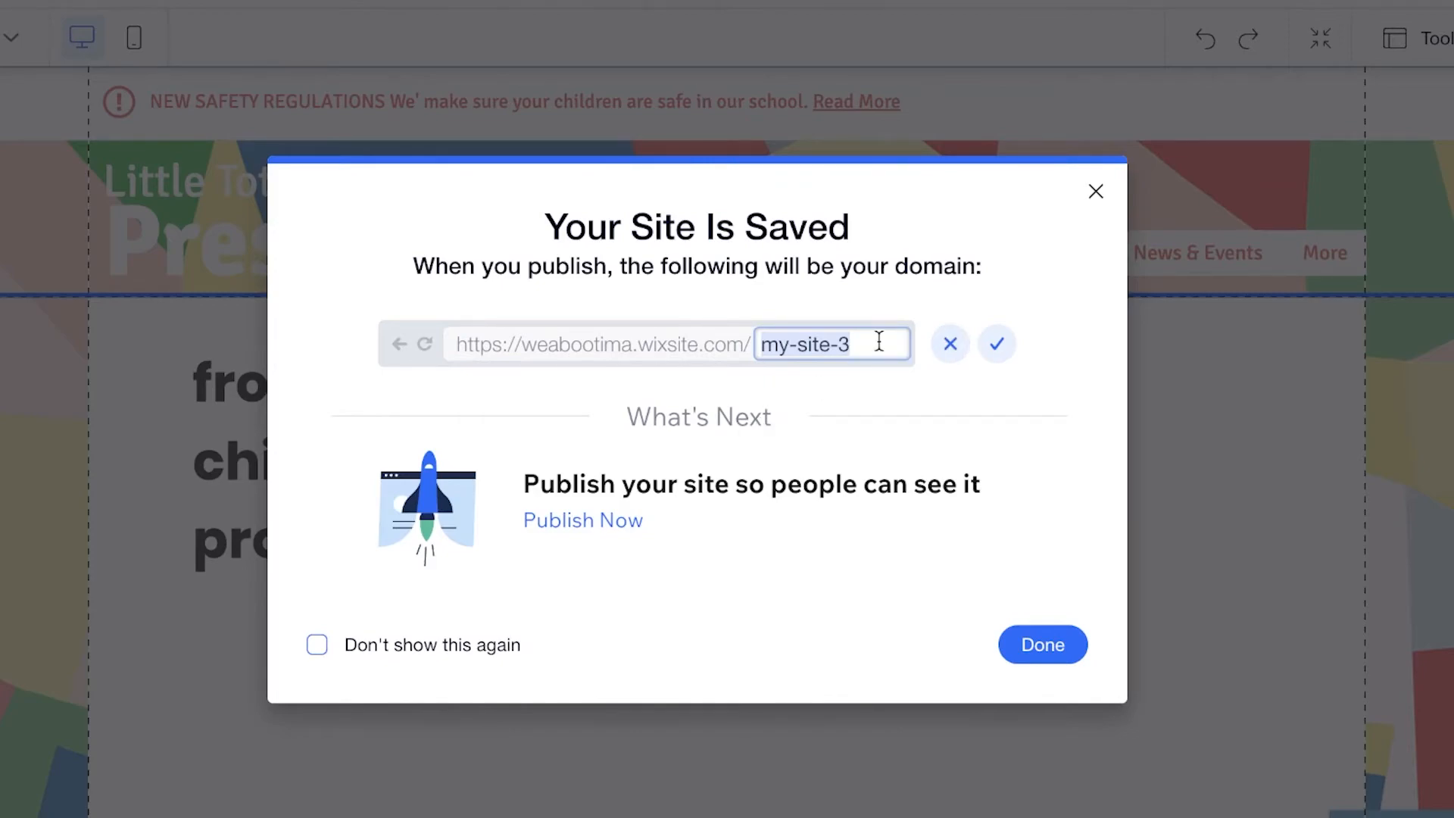
key(BackSpace)
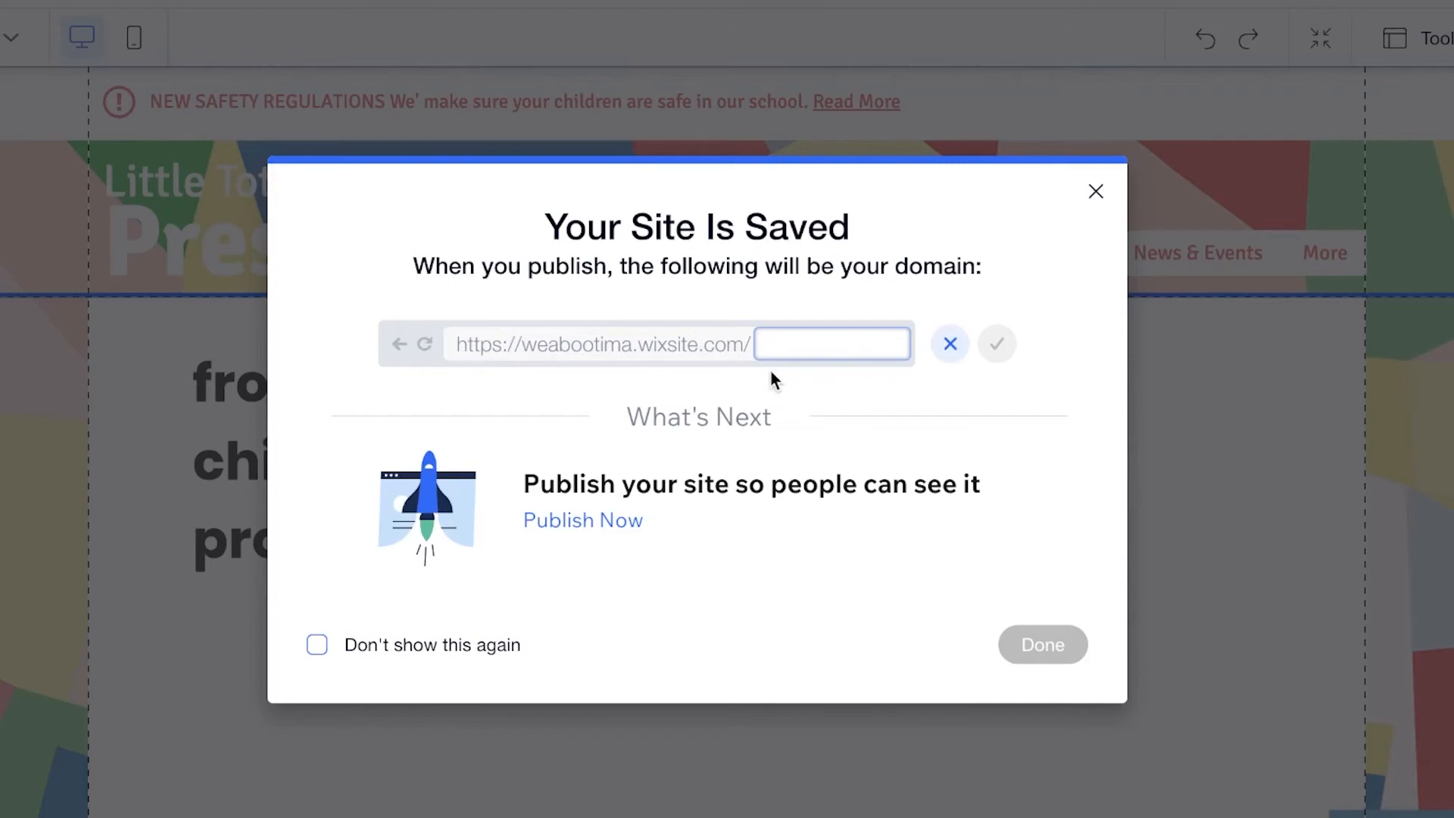
click(595, 521)
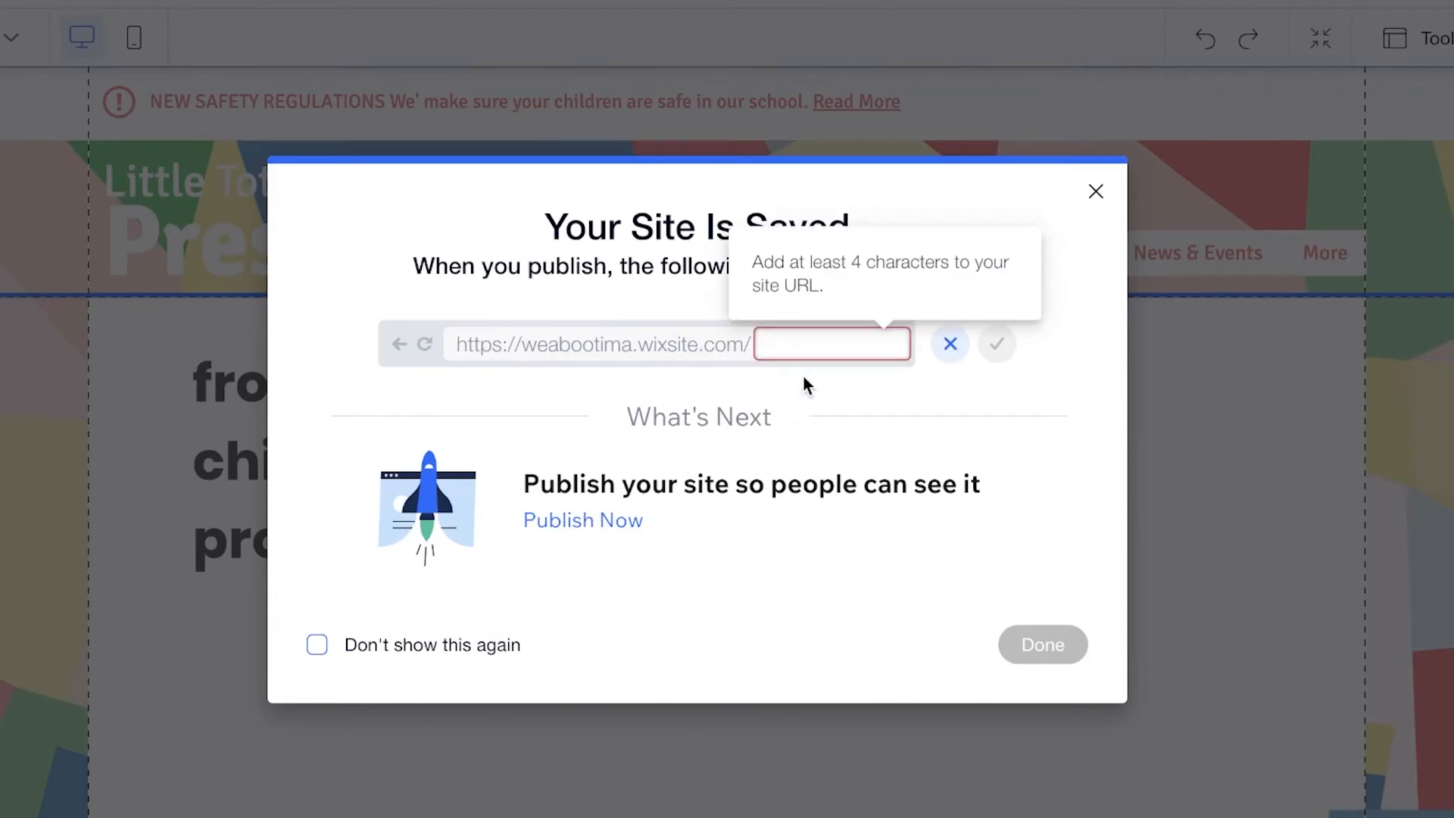
text(Ad)
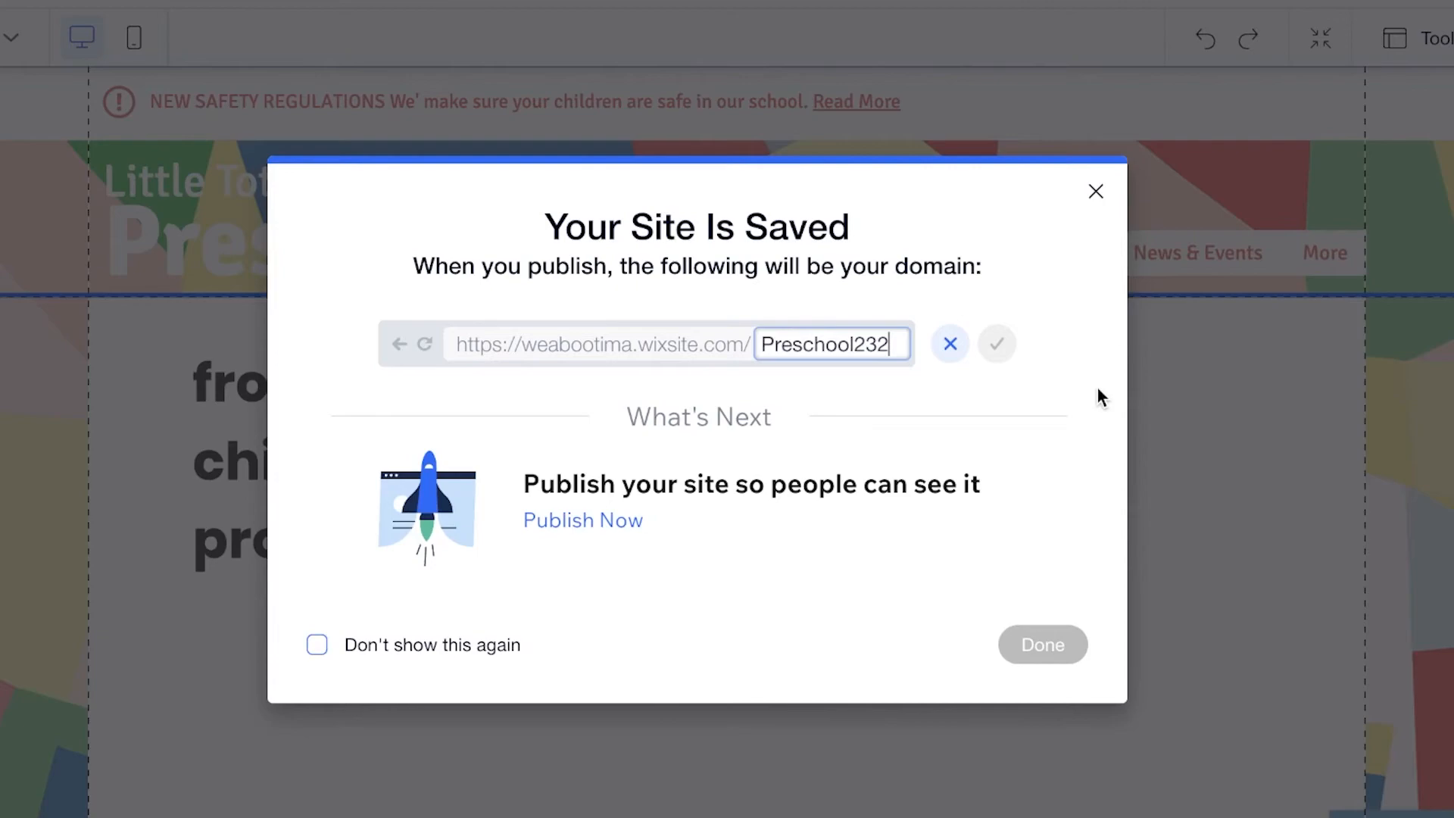
click(950, 345)
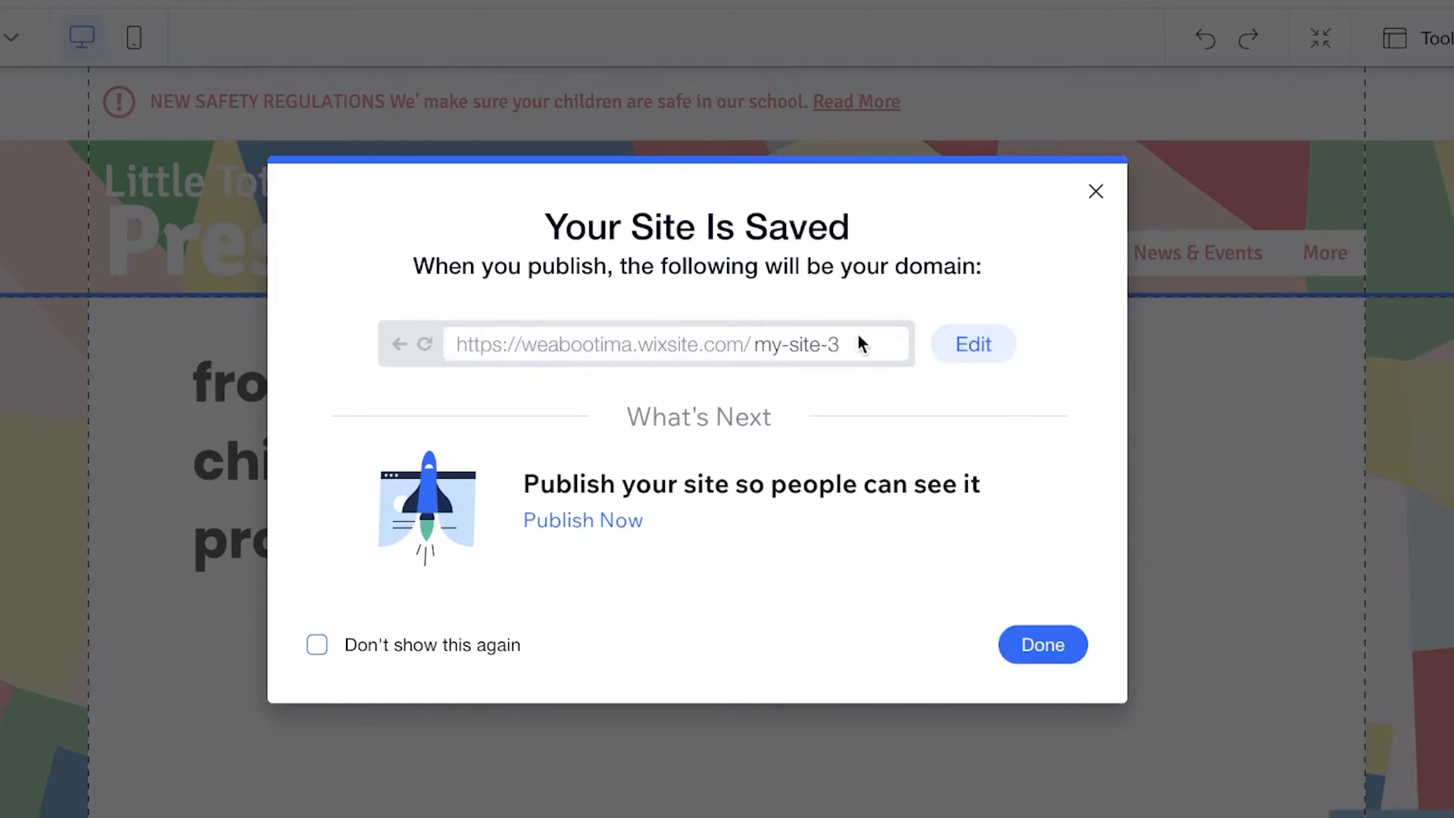
Set the ending of the site's web address to preschool0006633, finish saving and publish the site.
click(959, 349)
click(846, 340)
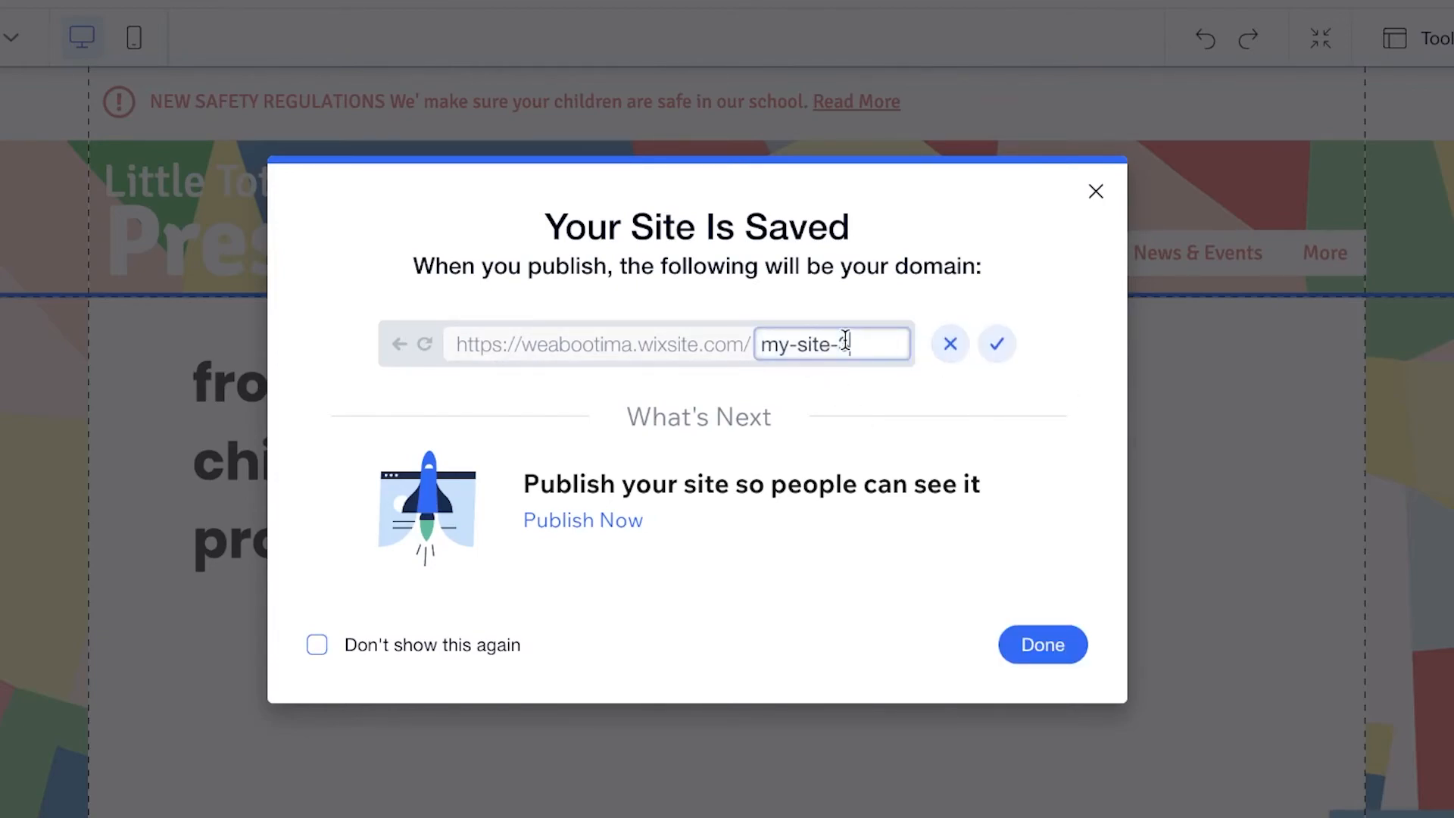
key(Return)
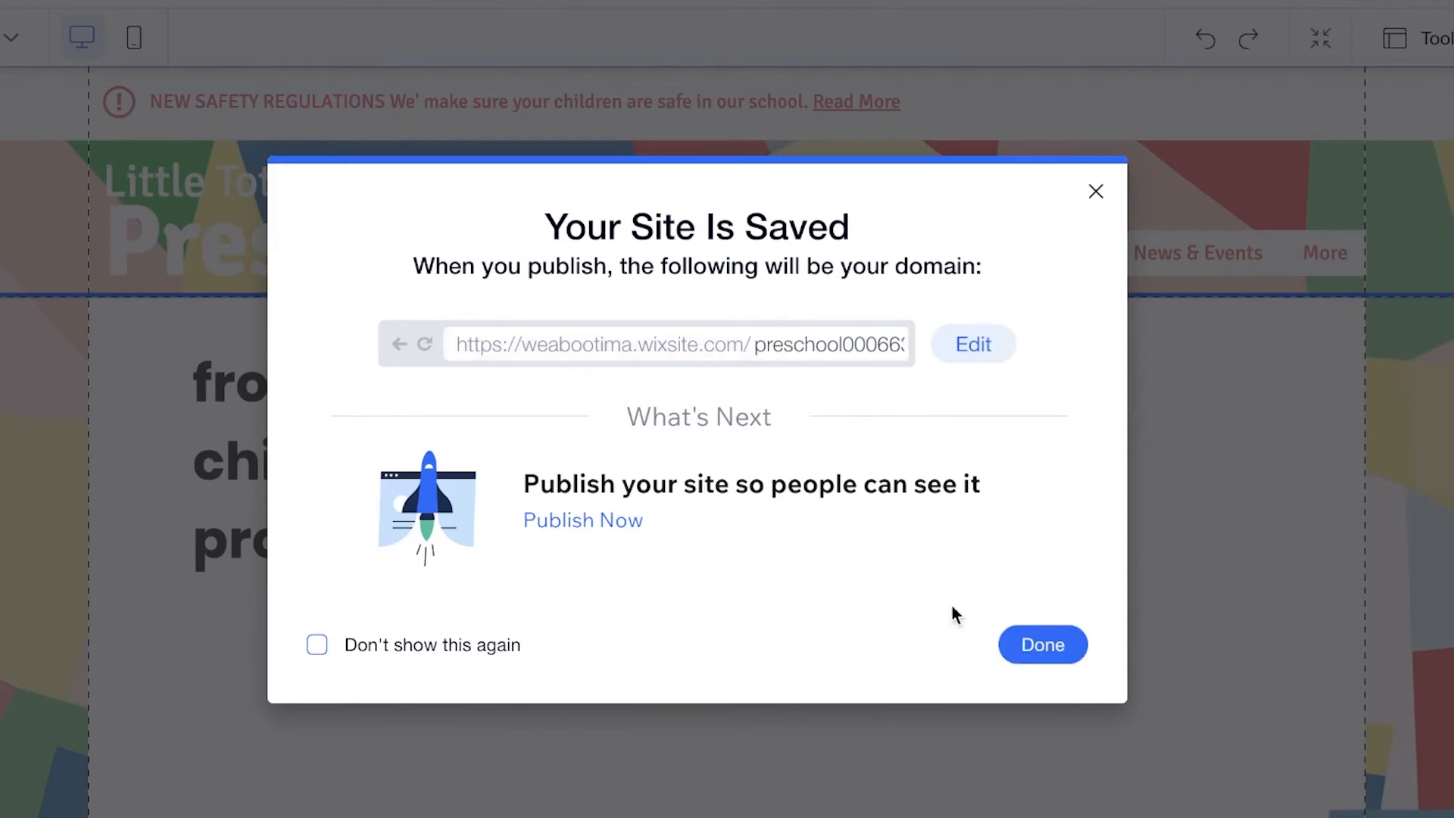
click(1047, 665)
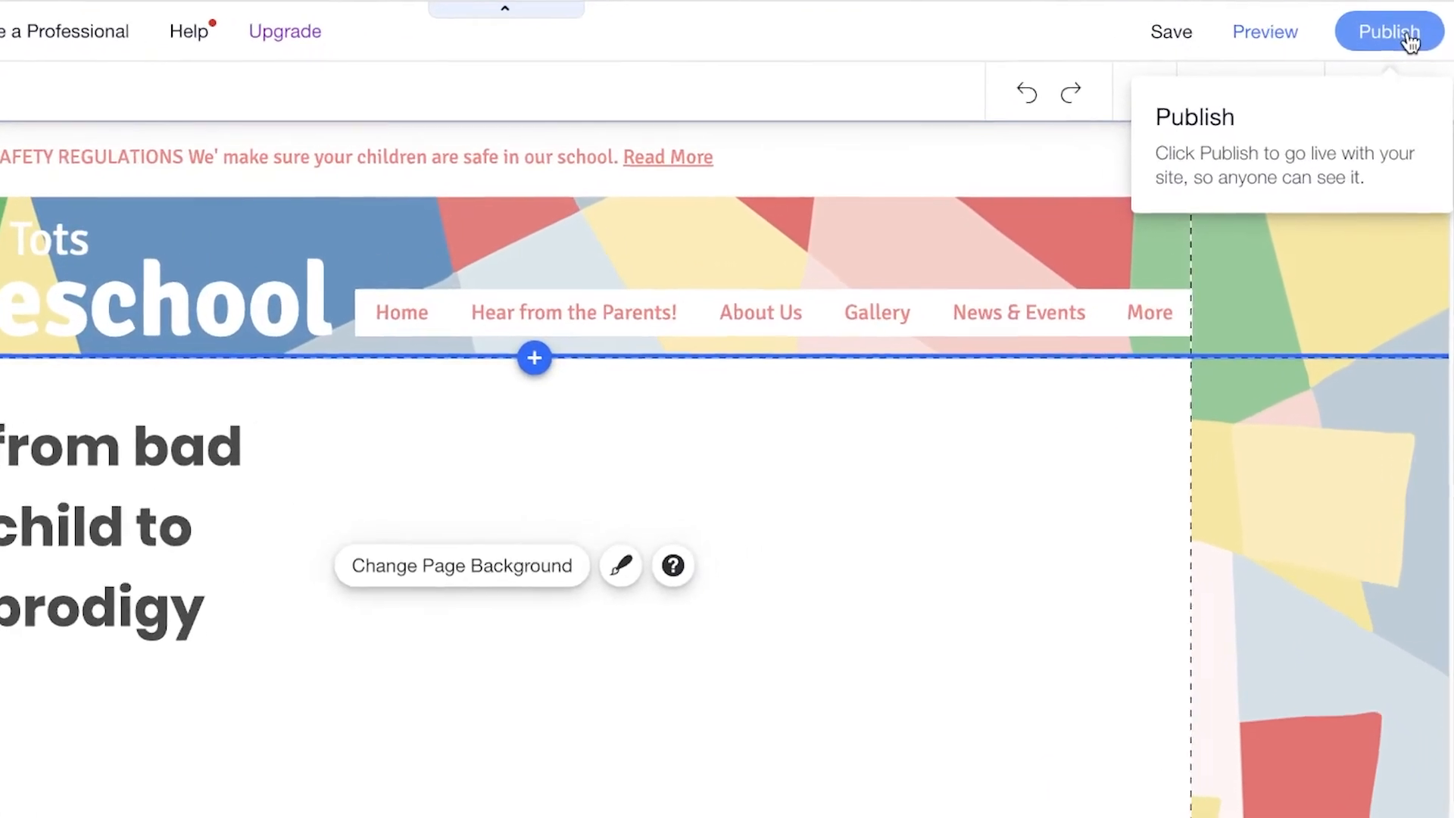
click(1394, 79)
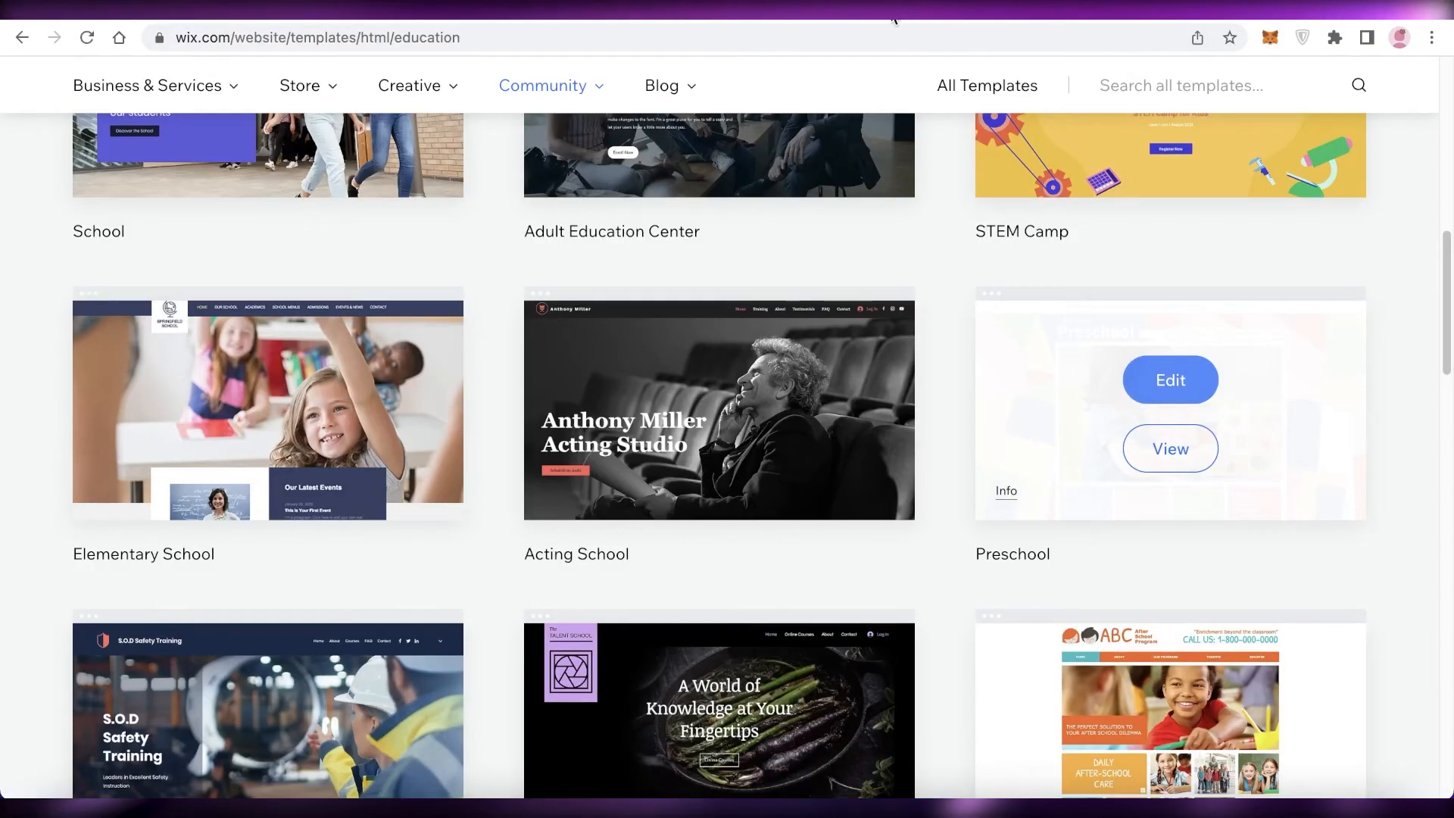
Open the live preschool site from the My Sites dashboard and look over its home page.
scroll(451, 402, down, 1)
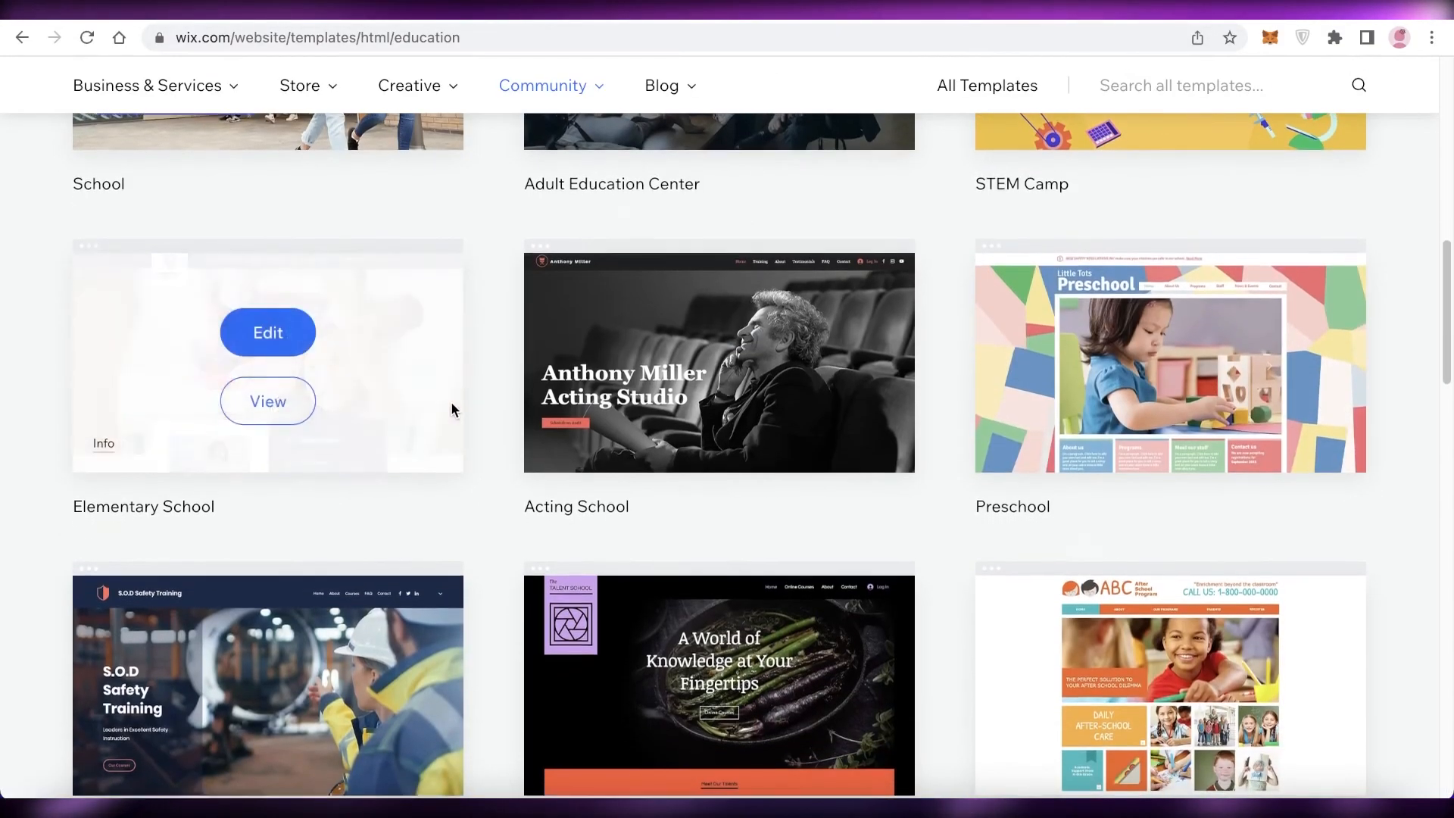
scroll(452, 401, up, 8)
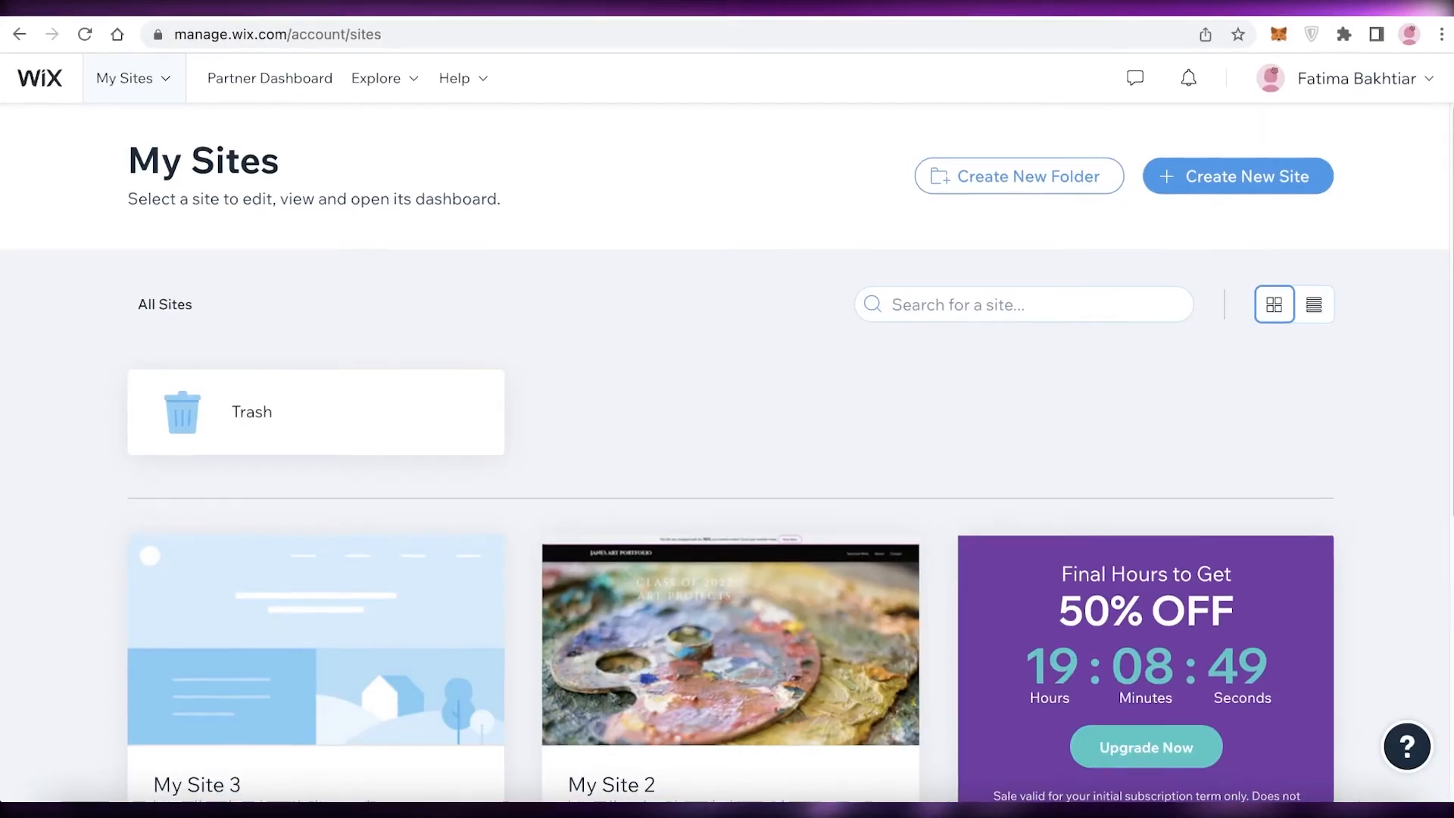
scroll(382, 378, down, 3)
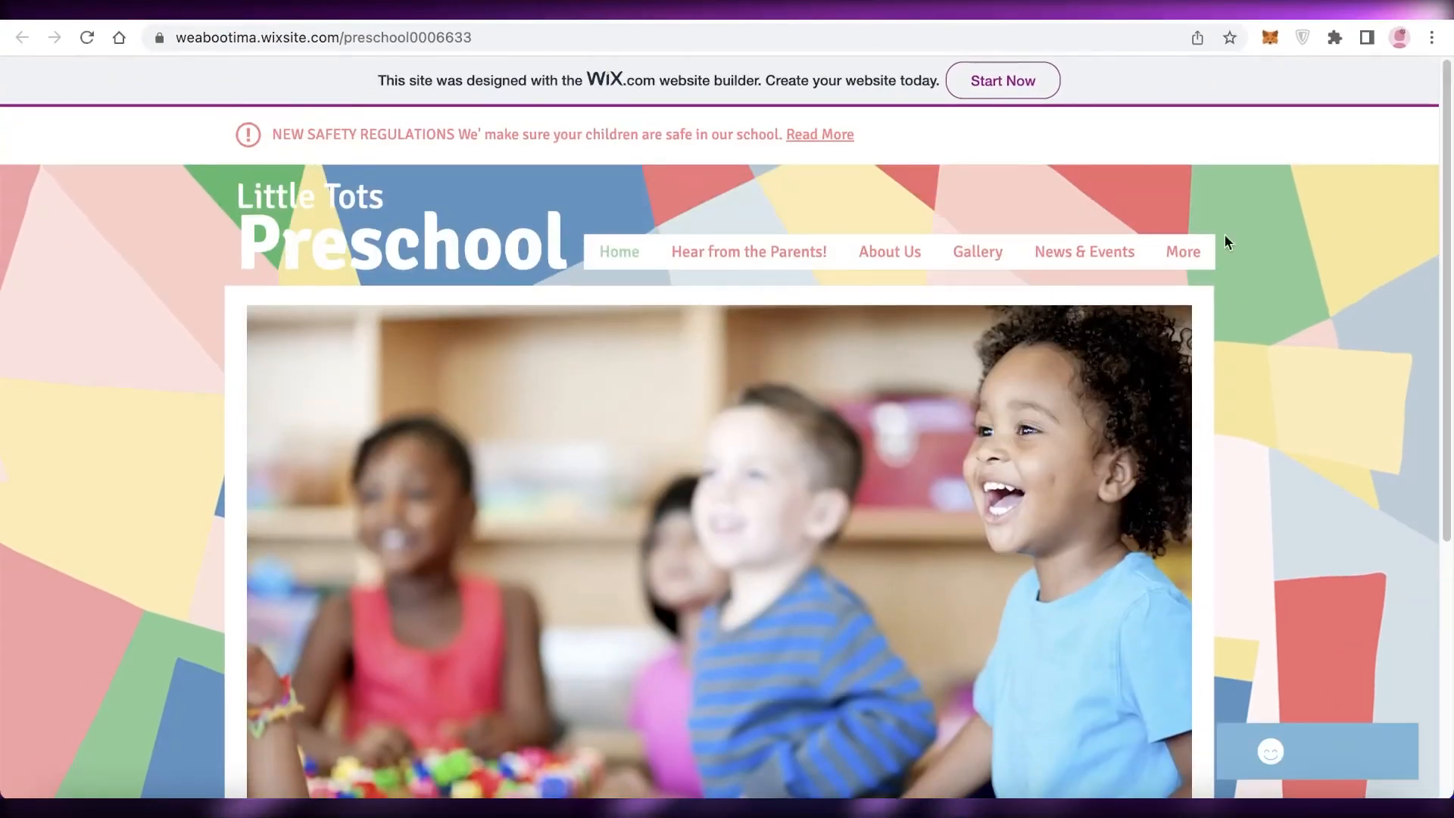
scroll(737, 204, down, 2)
scroll(740, 272, up, 2)
Open "Hear from the Parents!" on the live site and follow its story link to check the subpage.
click(745, 257)
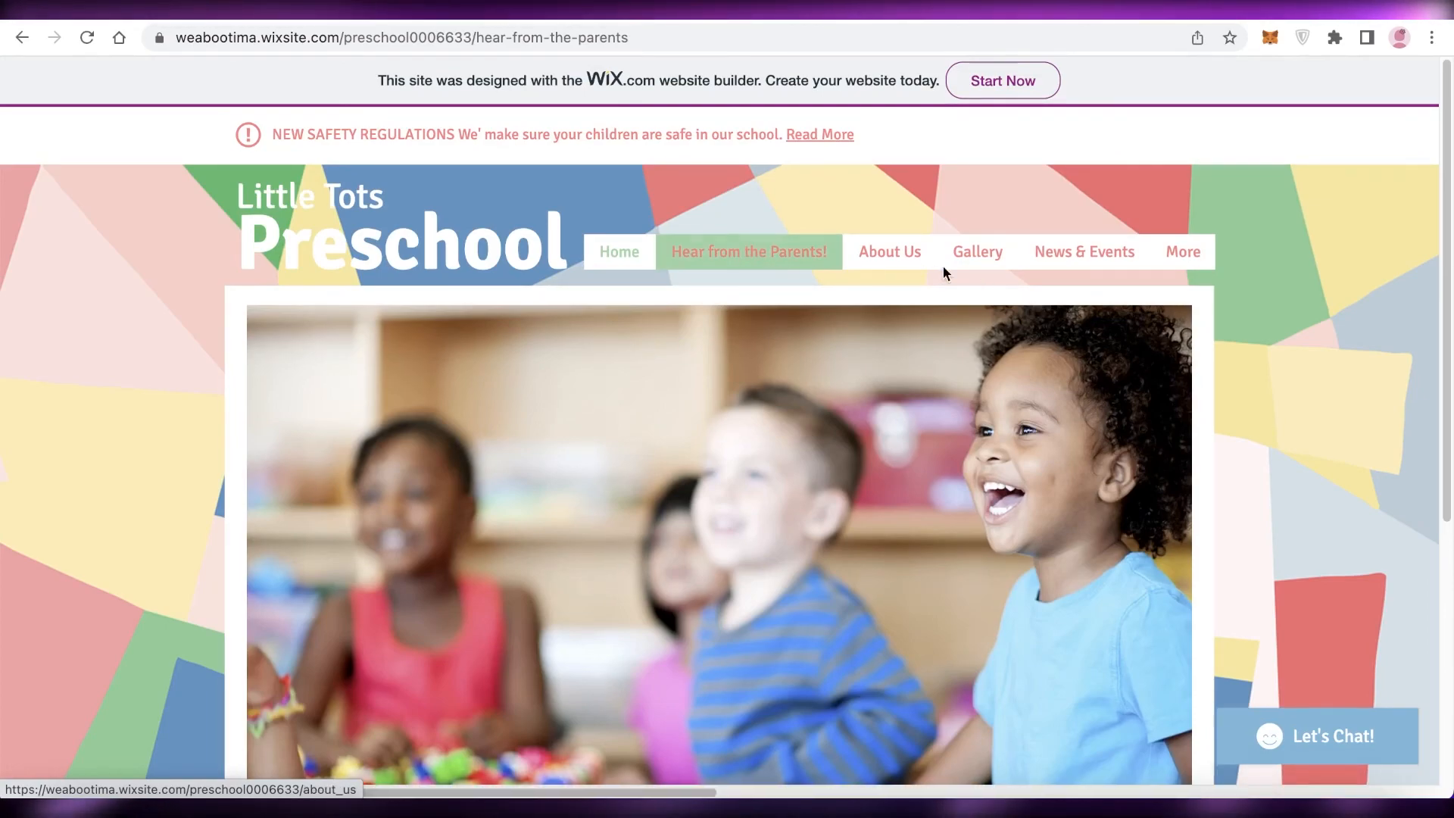
scroll(889, 530, down, 5)
click(884, 617)
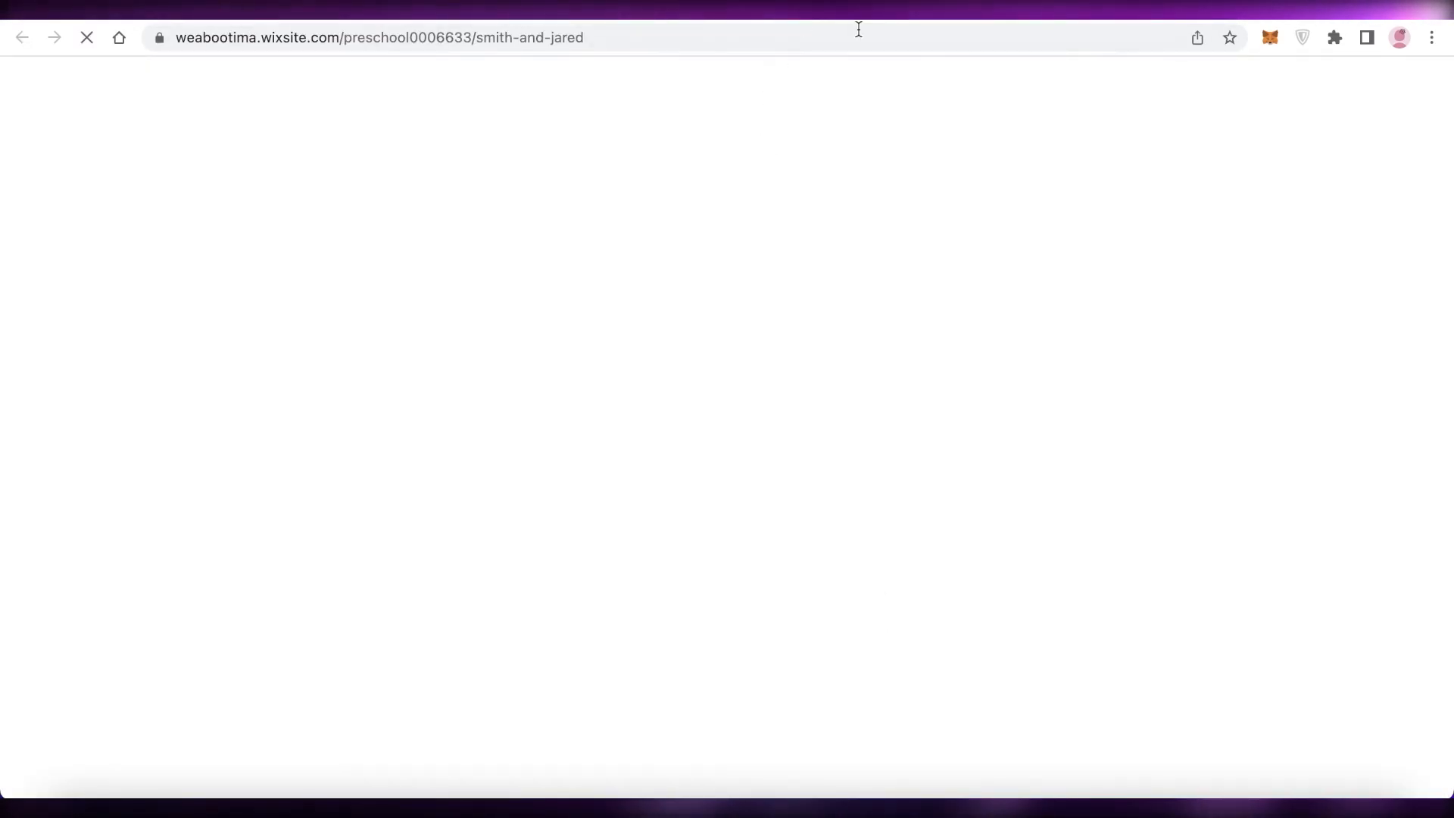
scroll(412, 297, down, 2)
scroll(529, 148, up, 2)
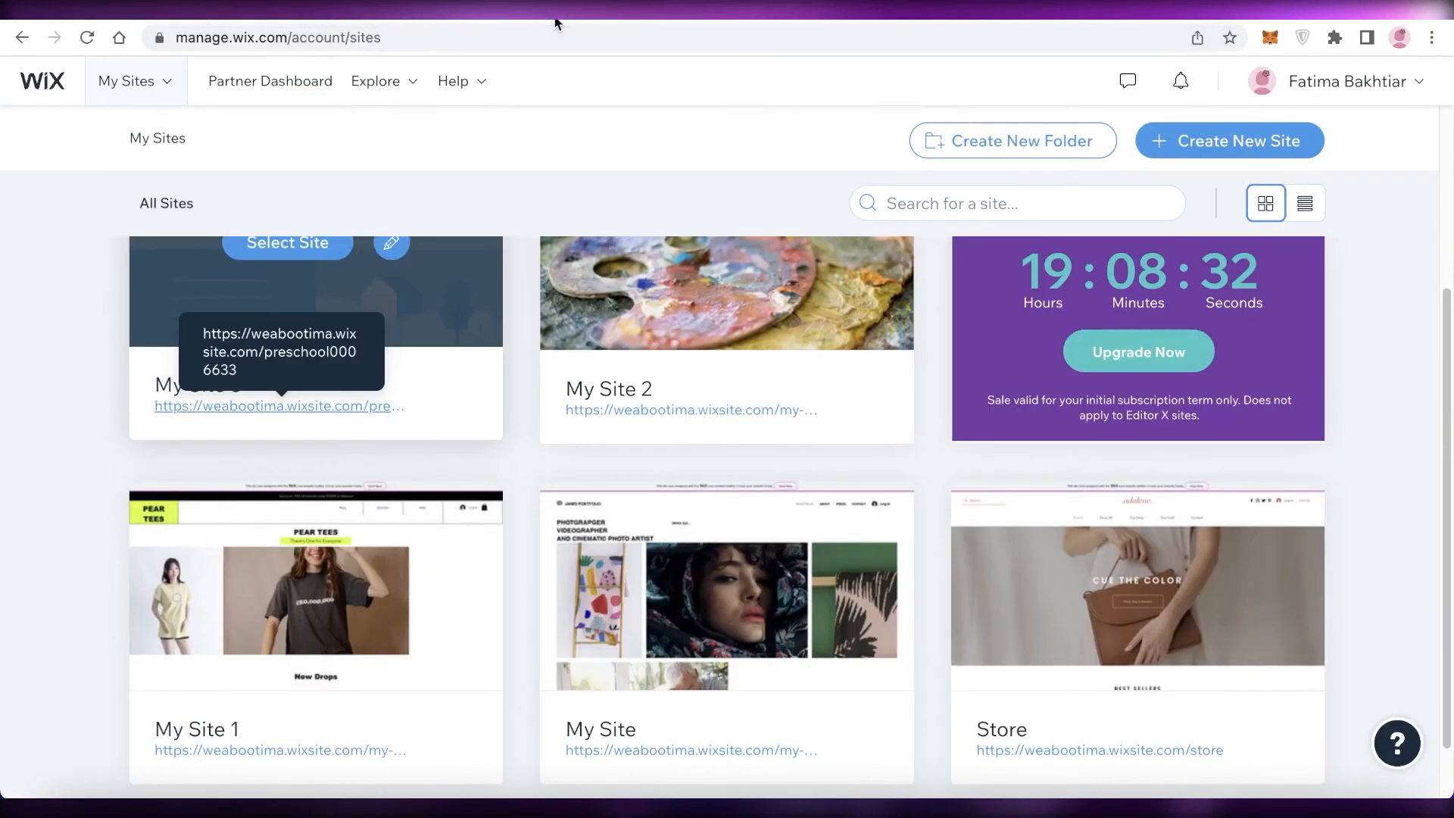
Return to the My Sites dashboard and locate the card for My Site 3.
scroll(574, 115, up, 5)
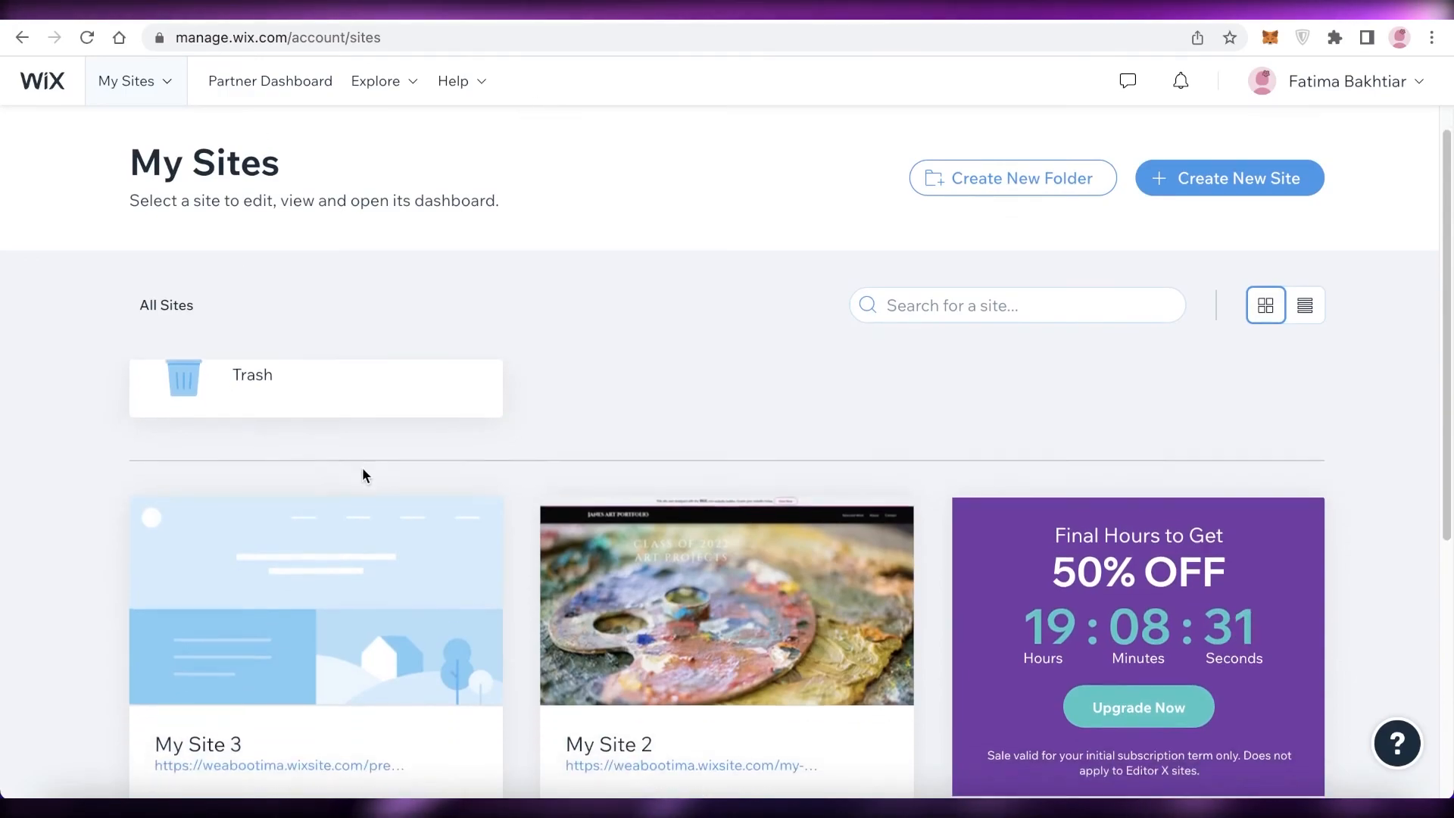
scroll(360, 469, down, 3)
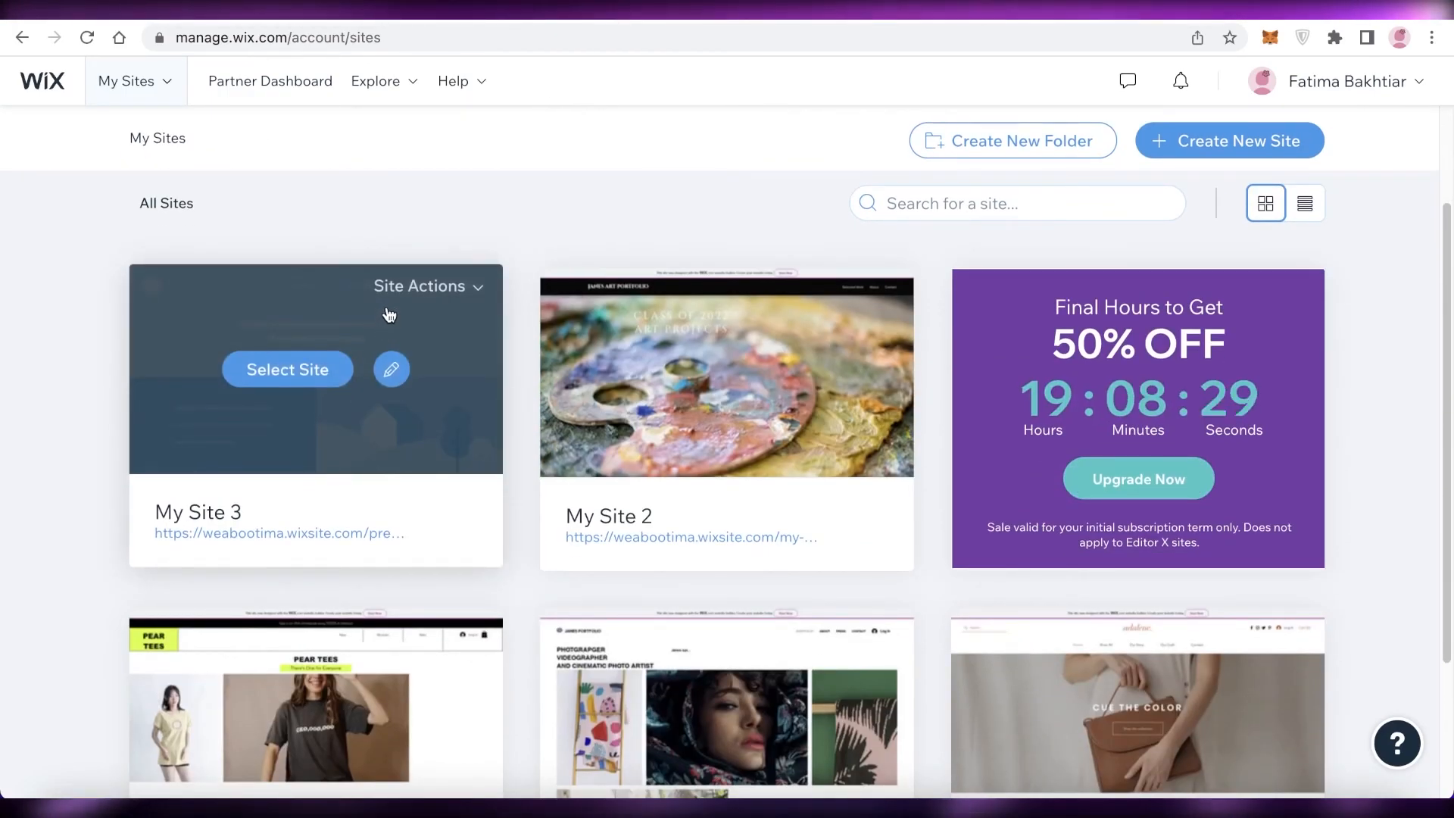